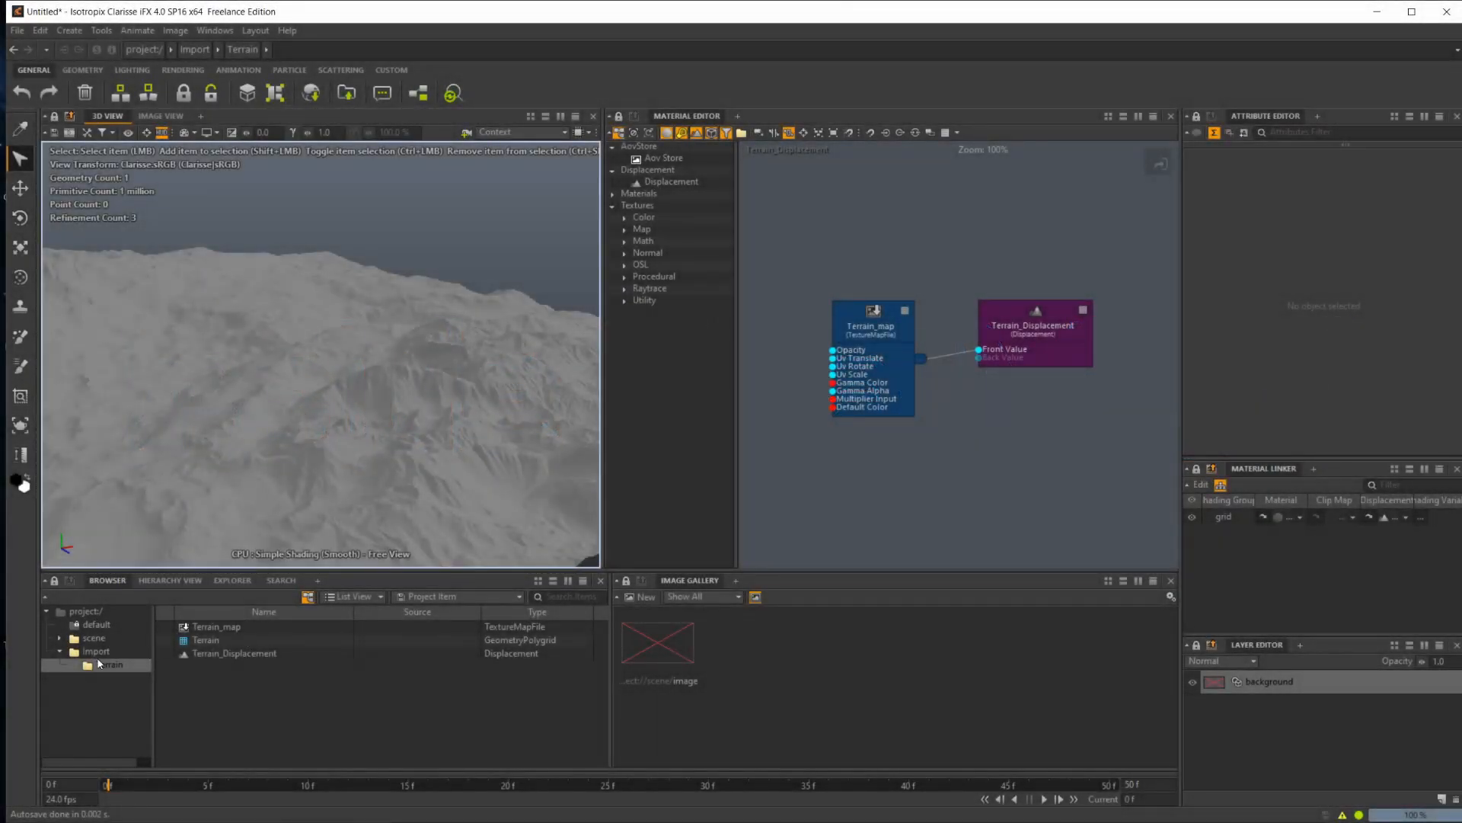
Step: Create a new context named Tree inside the Import context and open it
{"action": "left_click", "coordinate": [96, 652]}
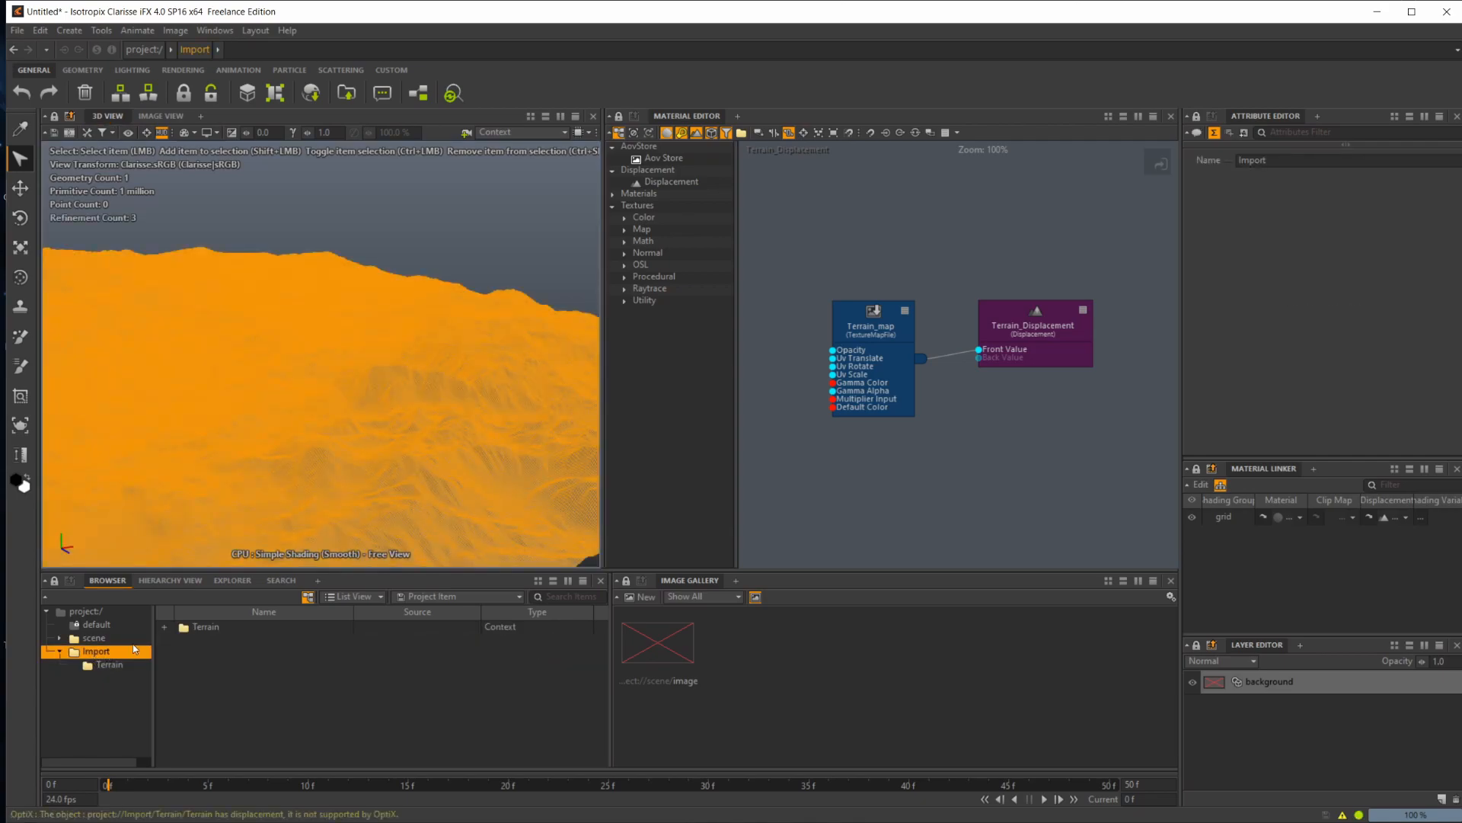
{"action": "left_click", "coordinate": [130, 668]}
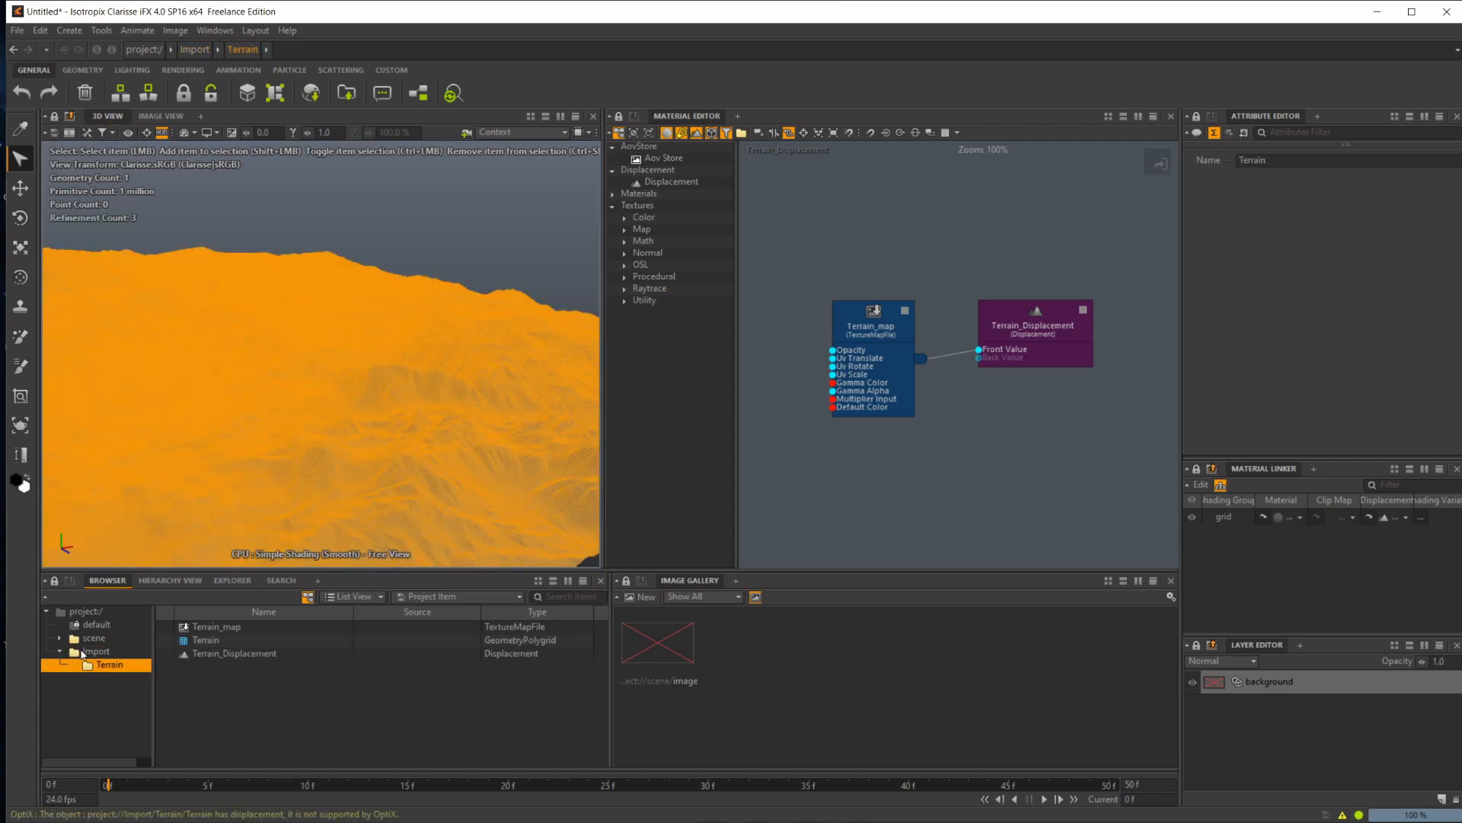
{"action": "left_click", "coordinate": [131, 650]}
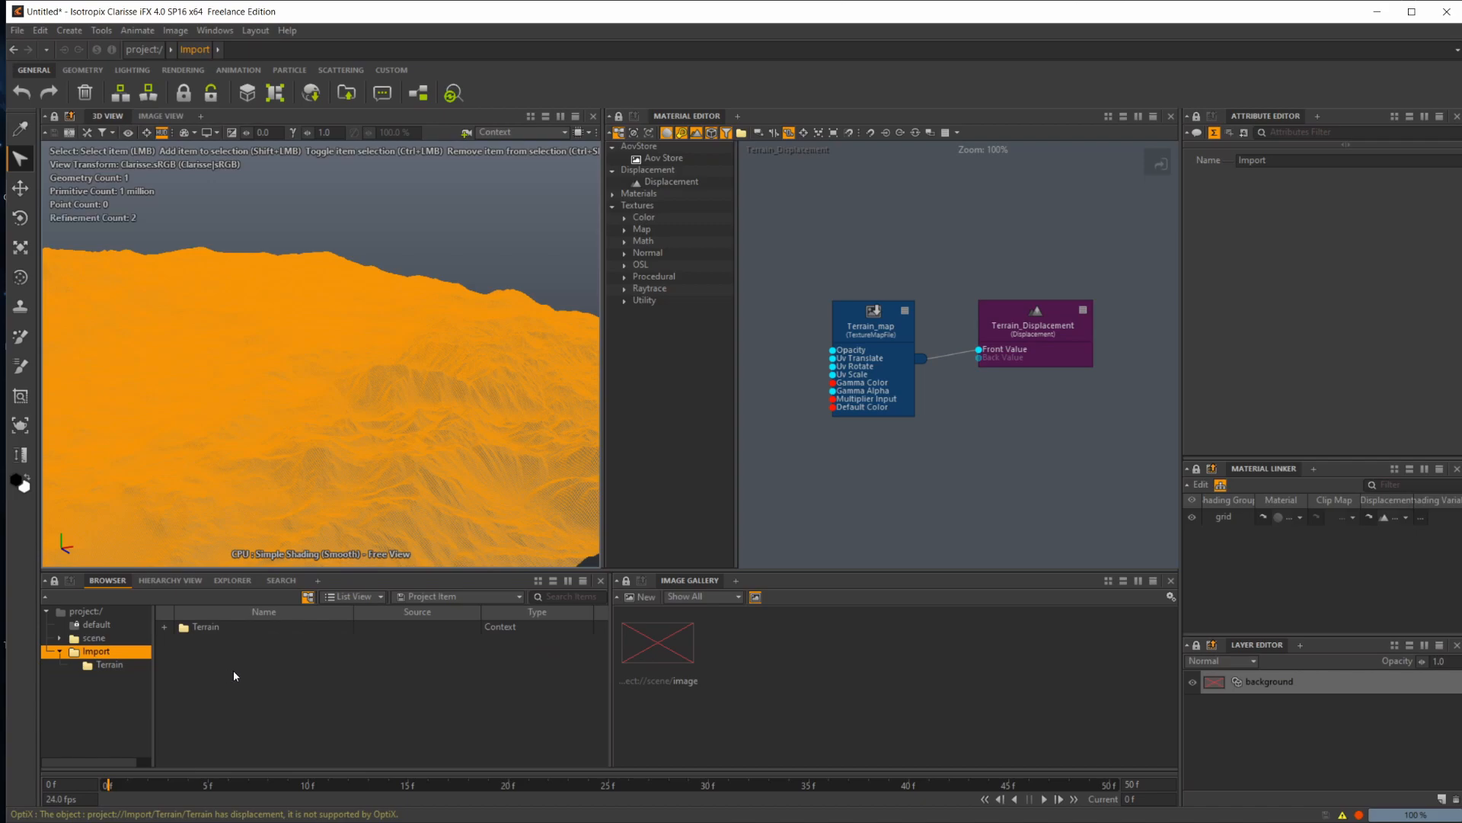
{"action": "key", "text": "ctrl+shift+x"}
{"action": "left_click", "coordinate": [206, 641]}
{"action": "left_click", "coordinate": [233, 647]}
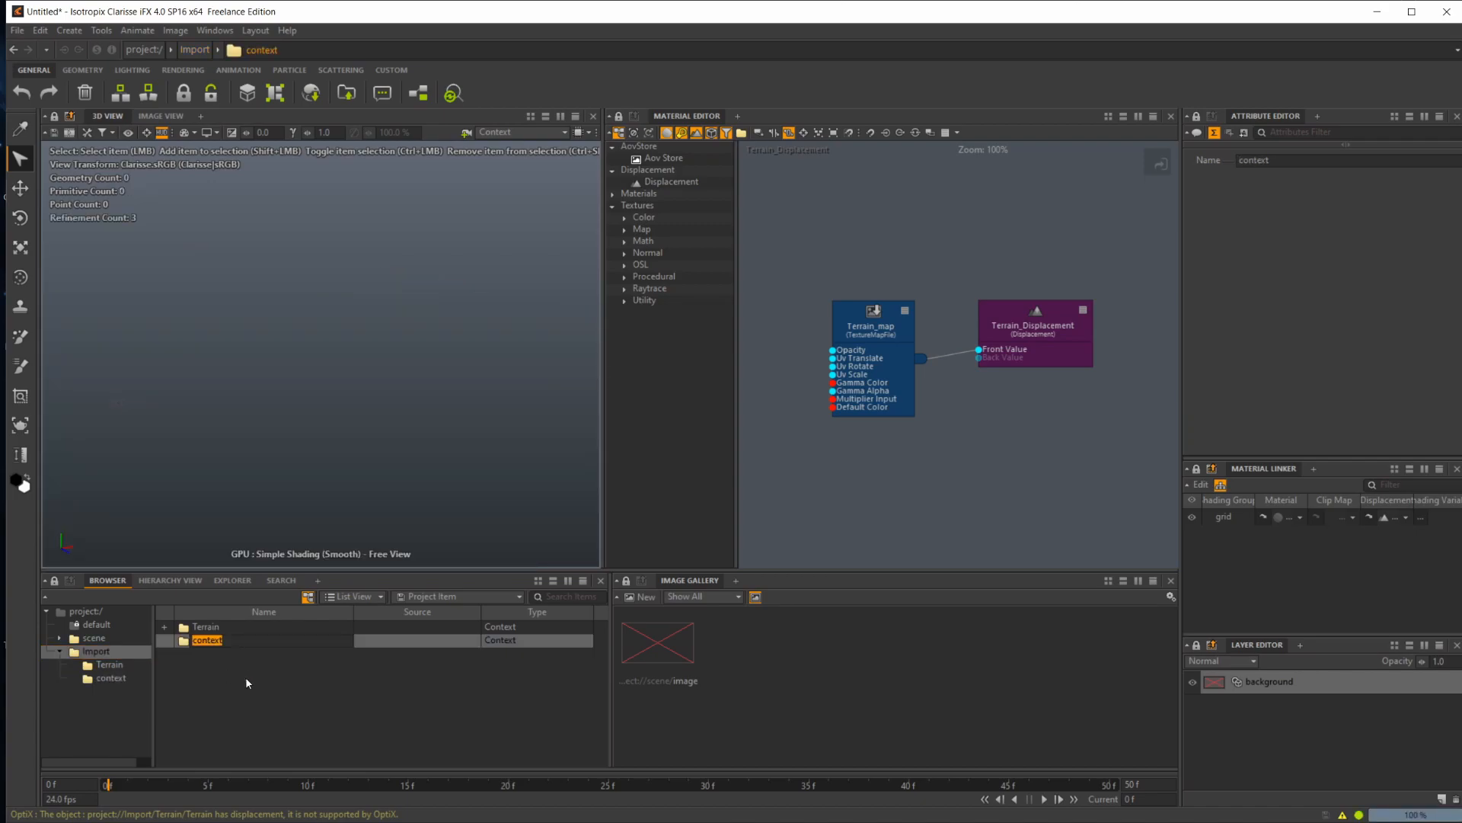
{"action": "type", "text": "Tree"}
{"action": "key", "text": "Return"}
{"action": "double_click", "coordinate": [232, 645]}
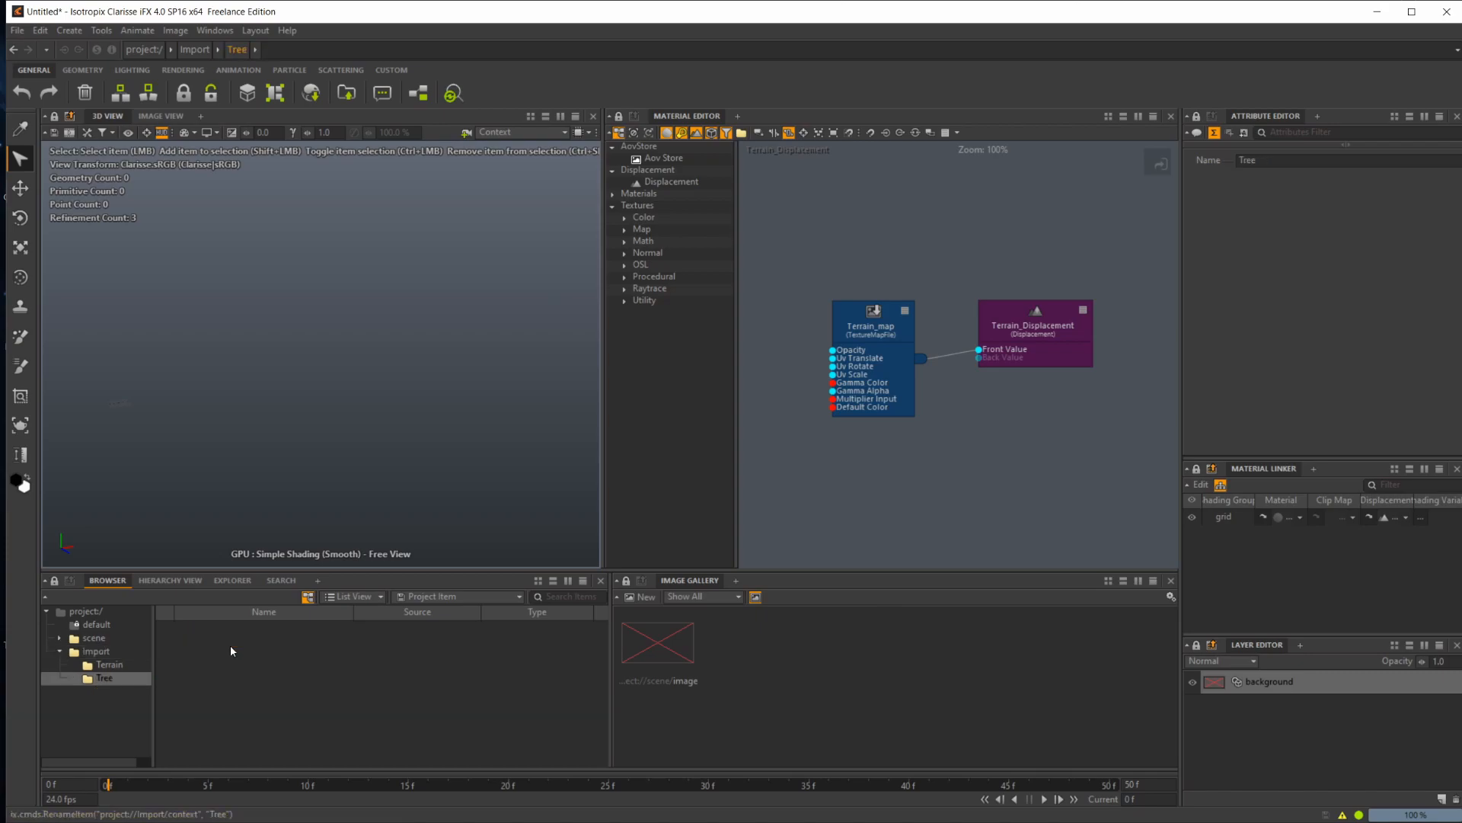
Step: Import the geometry file GreenAsh_High.obj from the Trees/Ash folder into the Tree context, including its OBJ materials
{"action": "left_click", "coordinate": [17, 30]}
{"action": "mouse_move", "coordinate": [46, 146]}
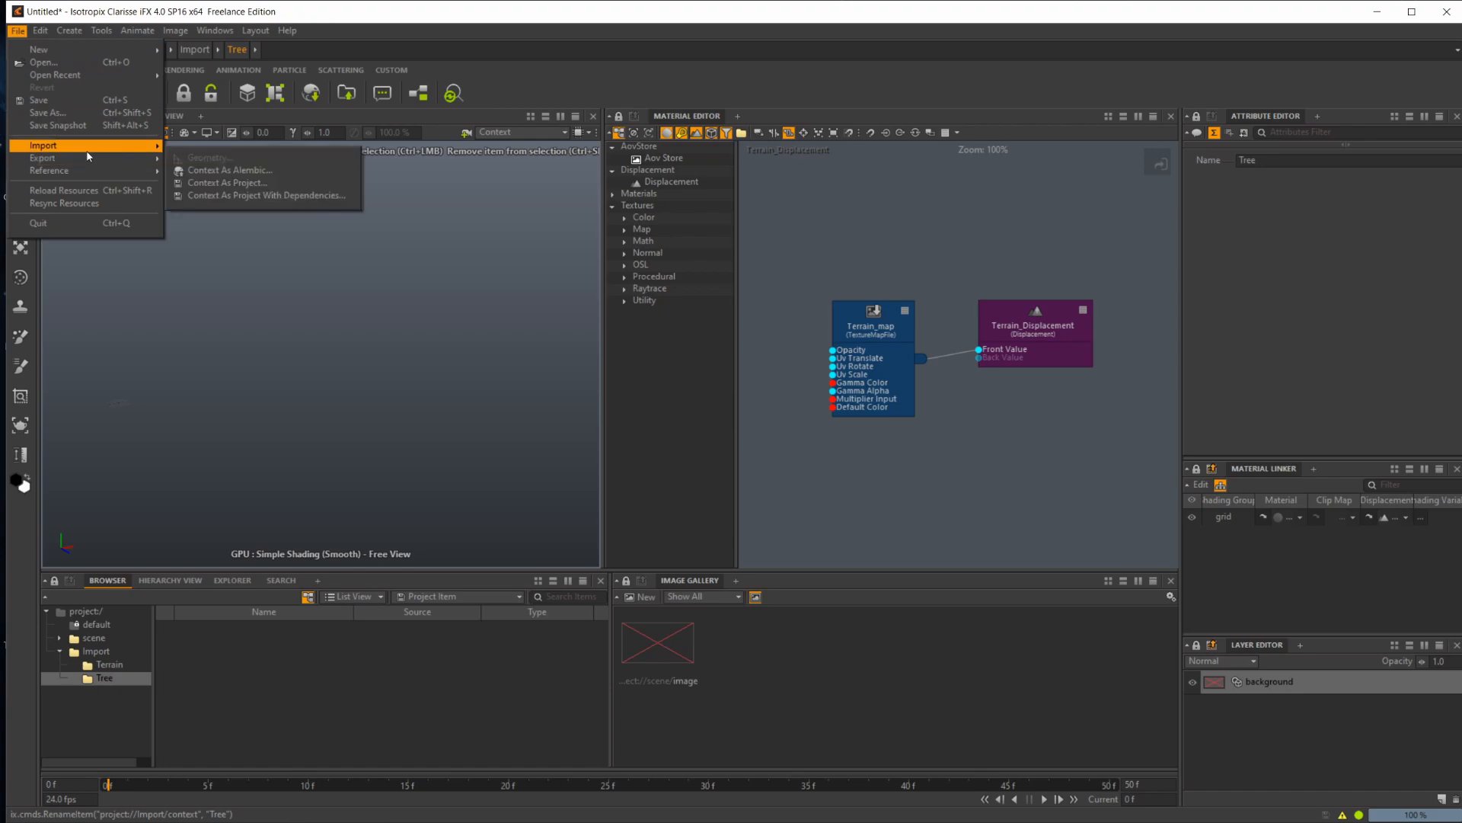
{"action": "left_click", "coordinate": [183, 156]}
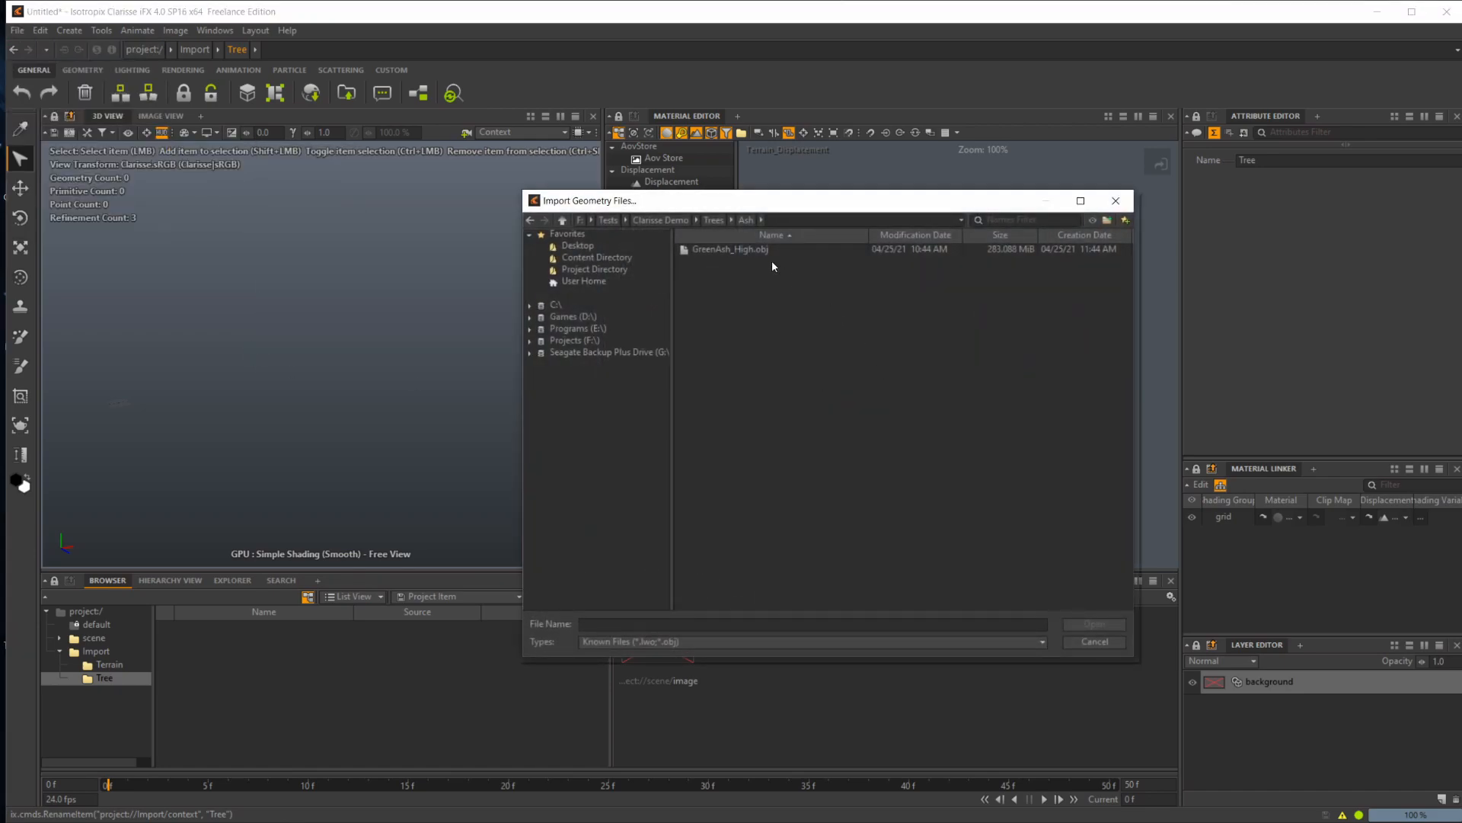
{"action": "left_click", "coordinate": [714, 220]}
{"action": "double_click", "coordinate": [733, 251]}
{"action": "left_click", "coordinate": [734, 251]}
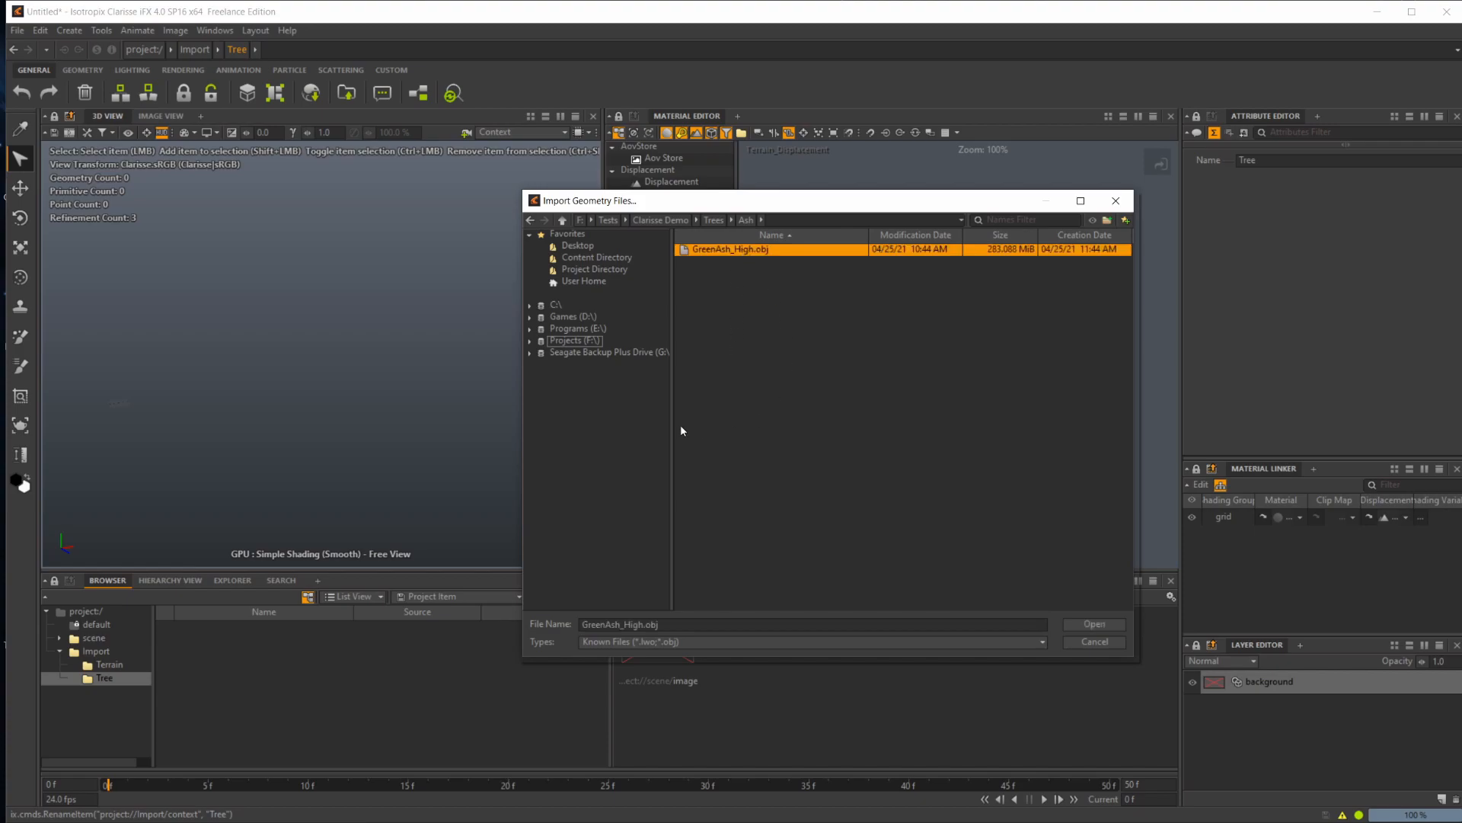
{"action": "left_click", "coordinate": [1095, 624]}
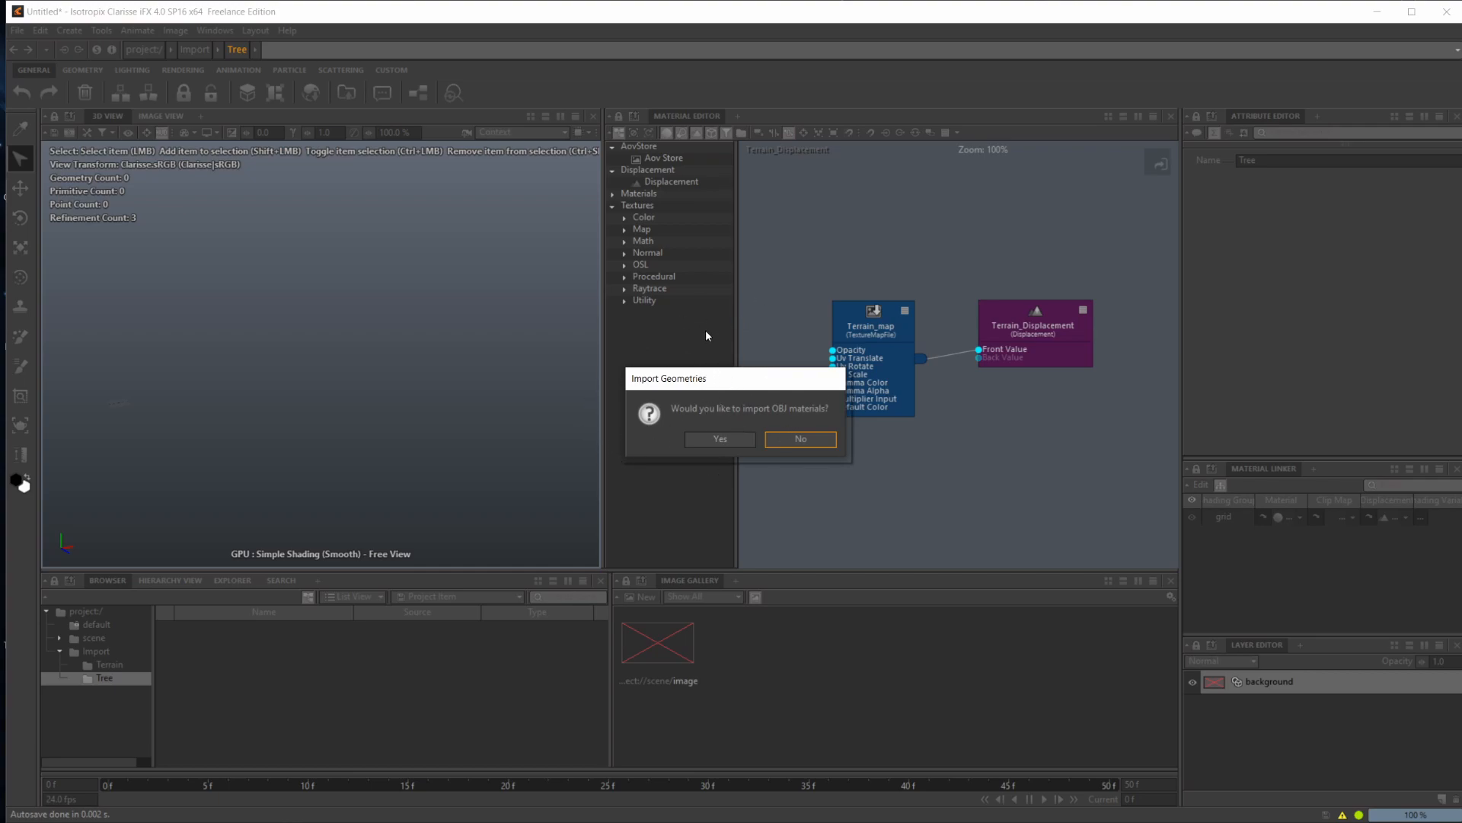
{"action": "left_click", "coordinate": [720, 439]}
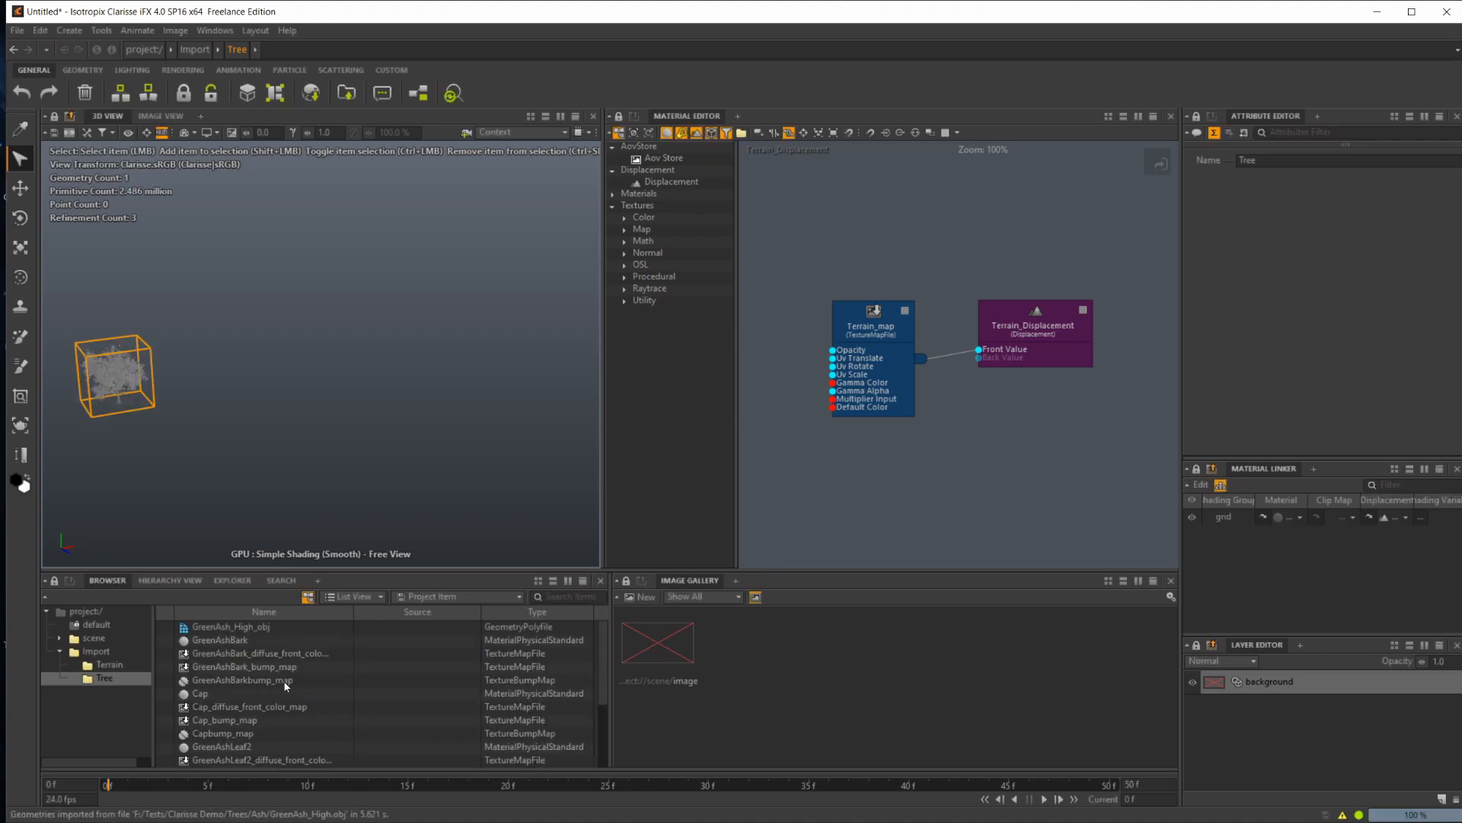
Step: Frame the imported ash tree in the 3D view and review the materials and texture maps imported with it
{"action": "left_click", "coordinate": [122, 379]}
{"action": "key", "text": "f"}
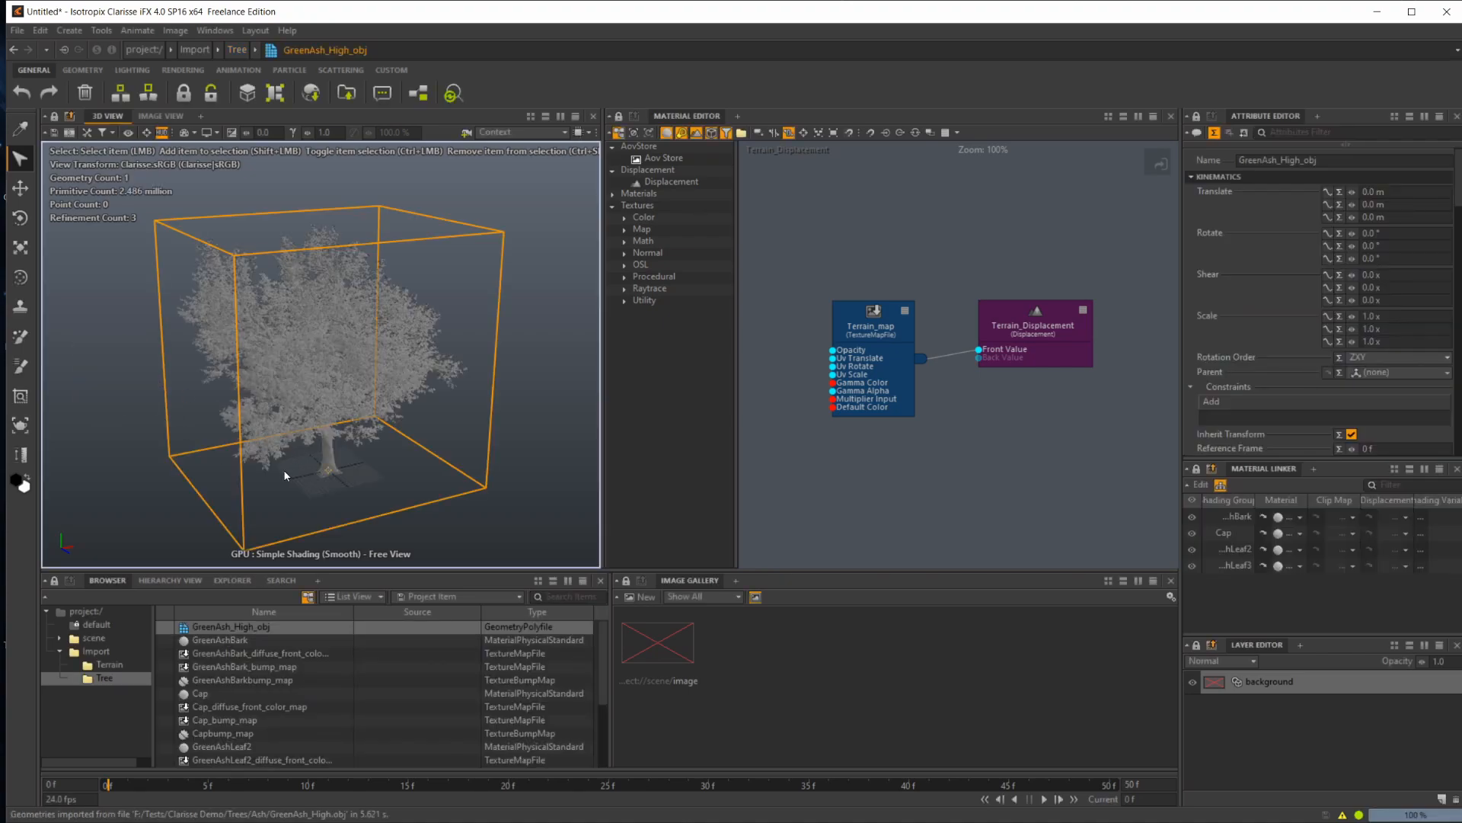
{"action": "left_click_drag", "start_coordinate": [356, 439], "coordinate": [411, 446], "text": "alt"}
{"action": "right_click_drag", "start_coordinate": [411, 446], "coordinate": [406, 424], "text": "alt"}
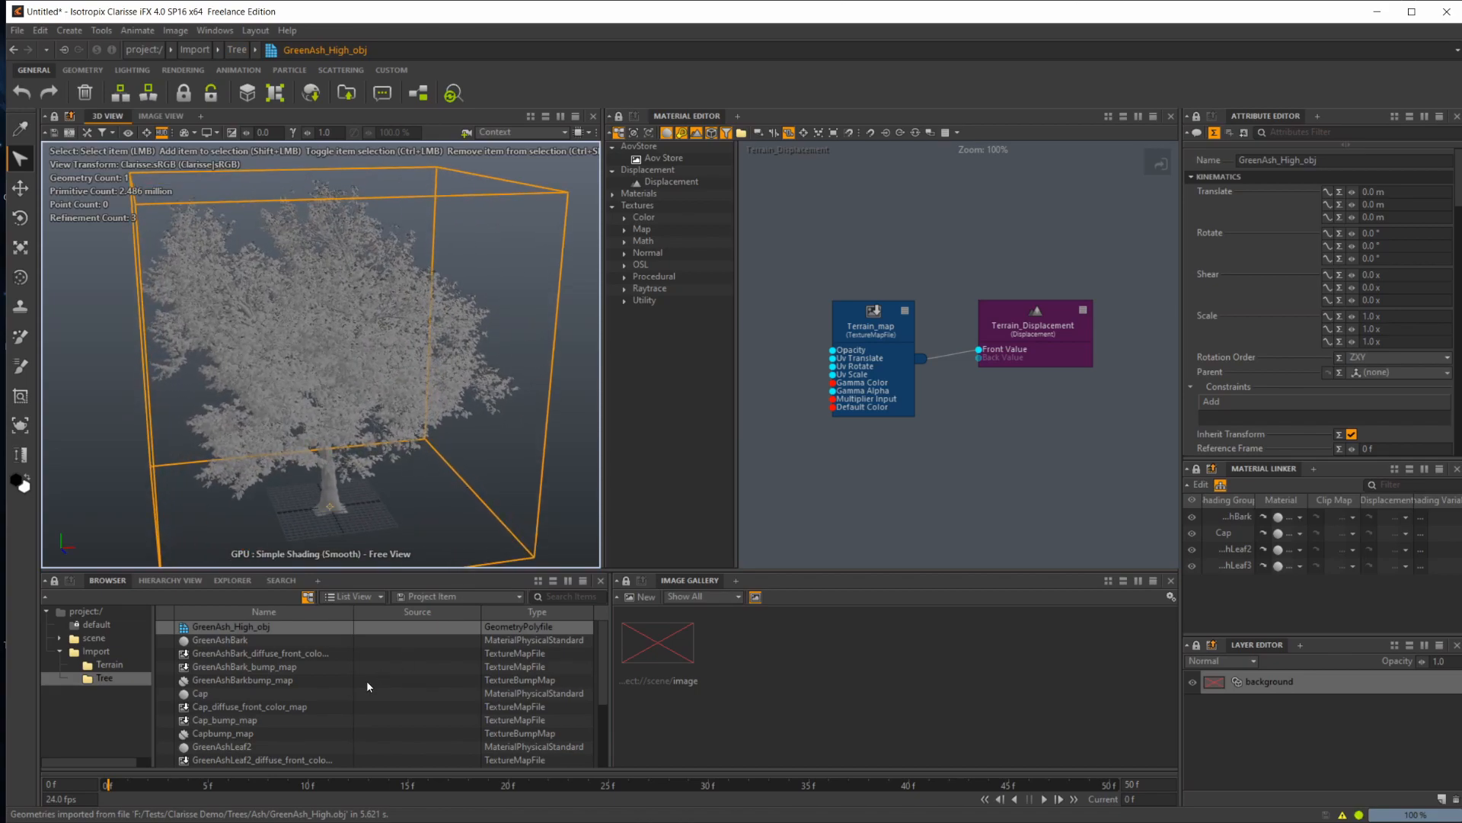
{"action": "scroll", "coordinate": [282, 672], "scroll_direction": "down", "scroll_amount": 2}
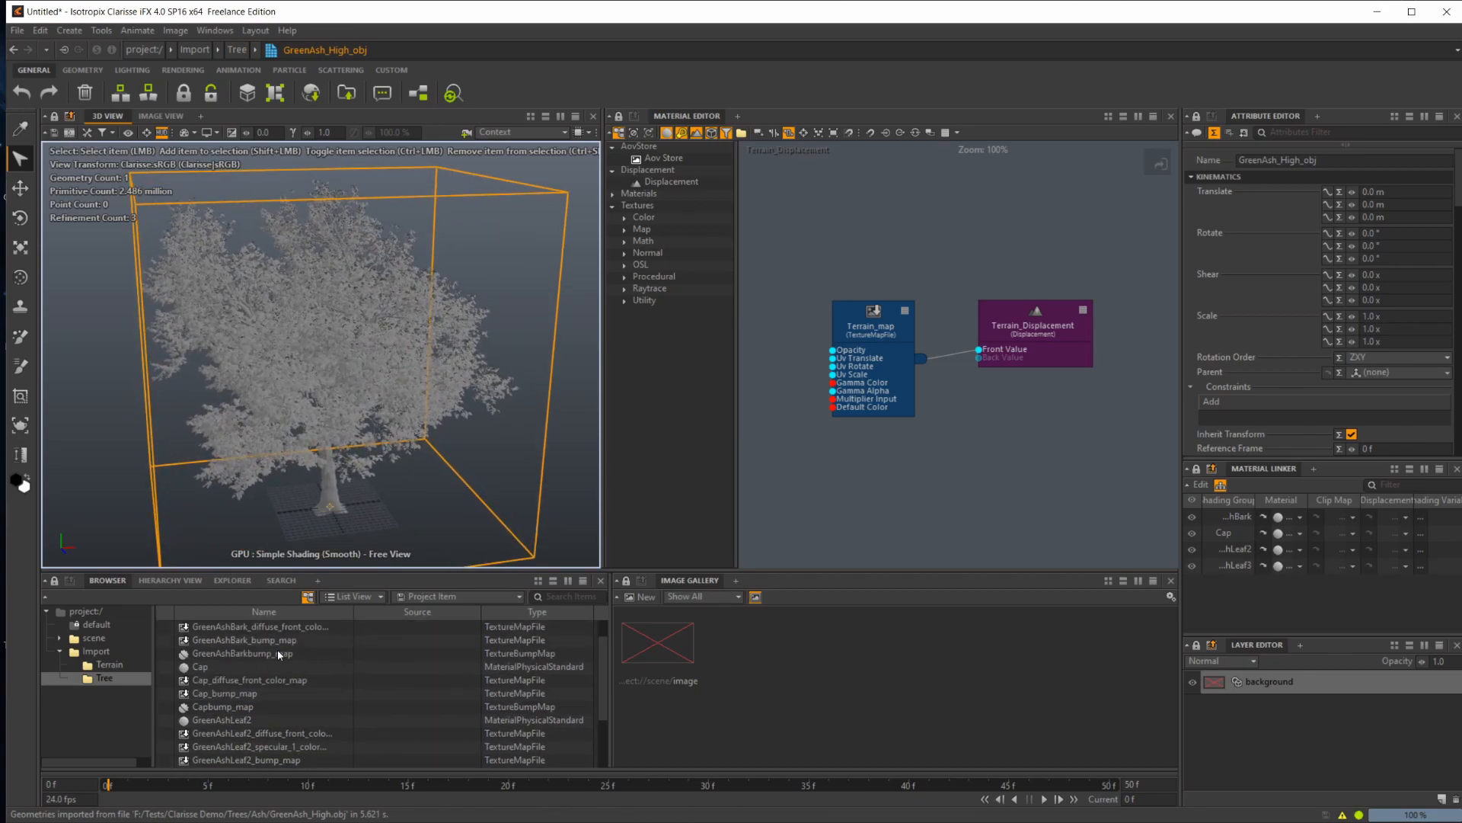
{"action": "scroll", "coordinate": [275, 649], "scroll_direction": "up", "scroll_amount": 2}
{"action": "scroll", "coordinate": [263, 714], "scroll_direction": "down", "scroll_amount": 4}
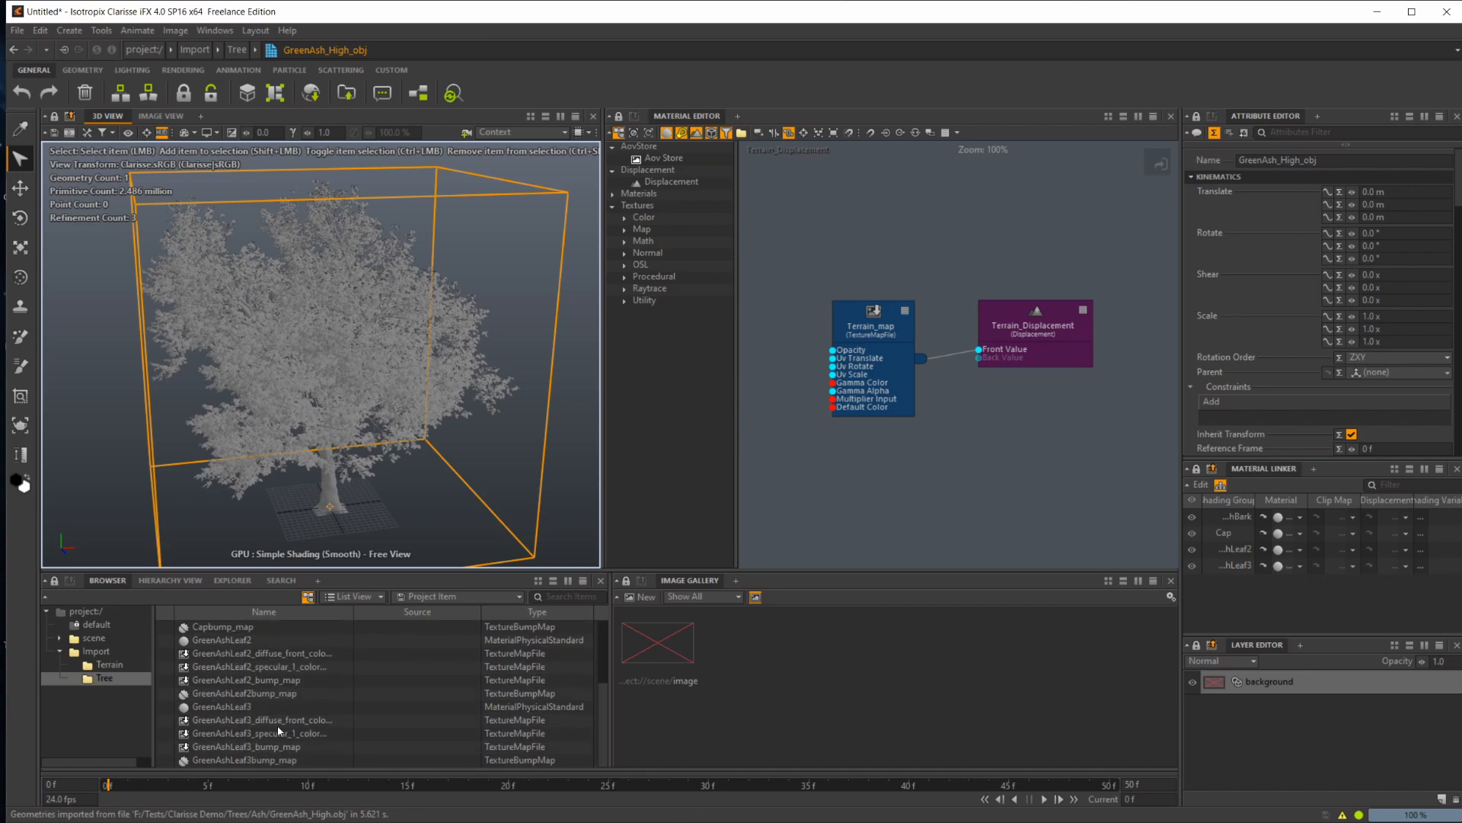
{"action": "scroll", "coordinate": [224, 702], "scroll_direction": "up", "scroll_amount": 4}
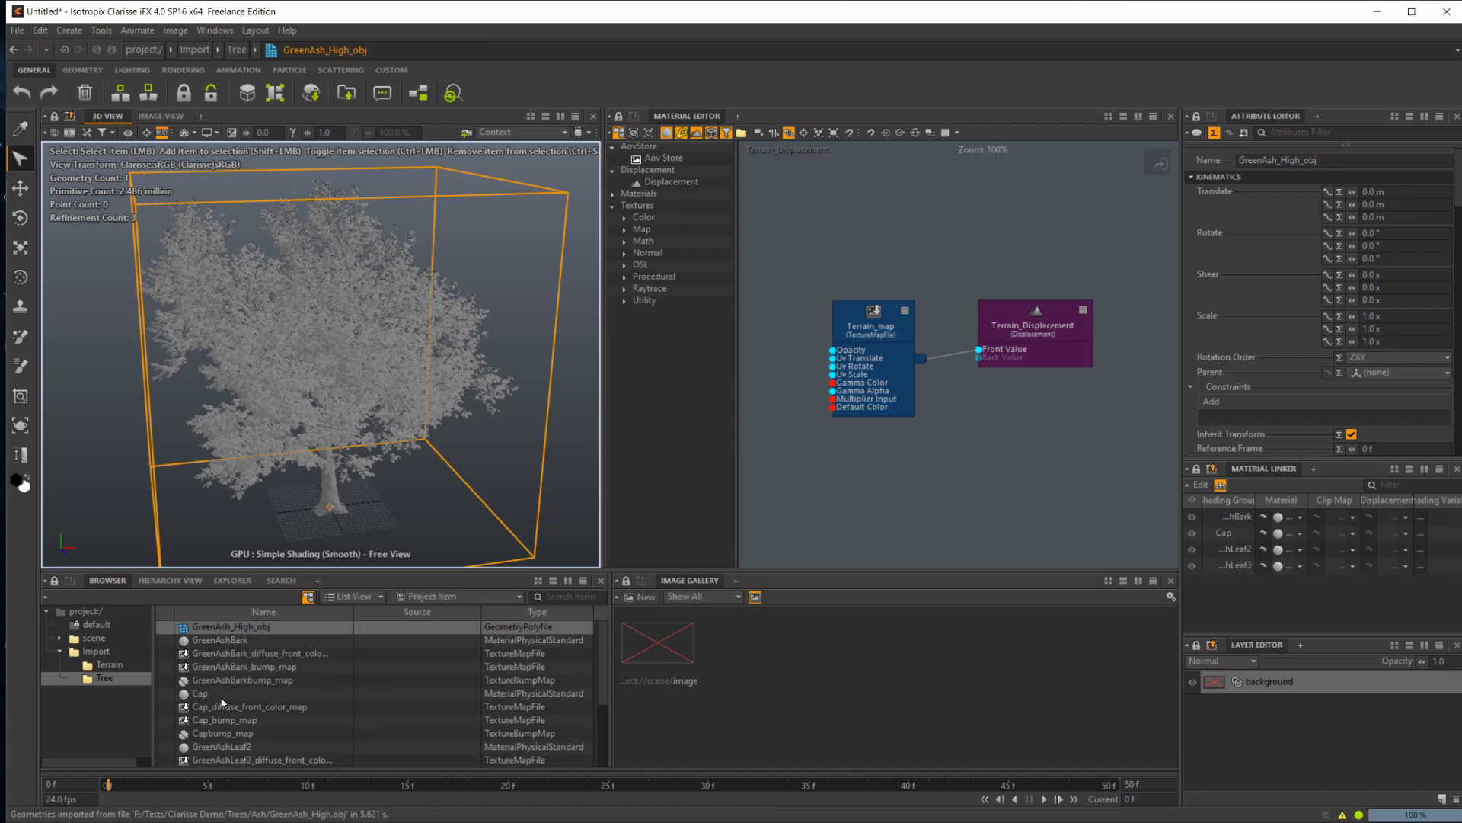
Step: Show the GreenAshBark material network and spread out its material, diffuse map, bump texture and bump map nodes so they no longer overlap
{"action": "left_click", "coordinate": [241, 640]}
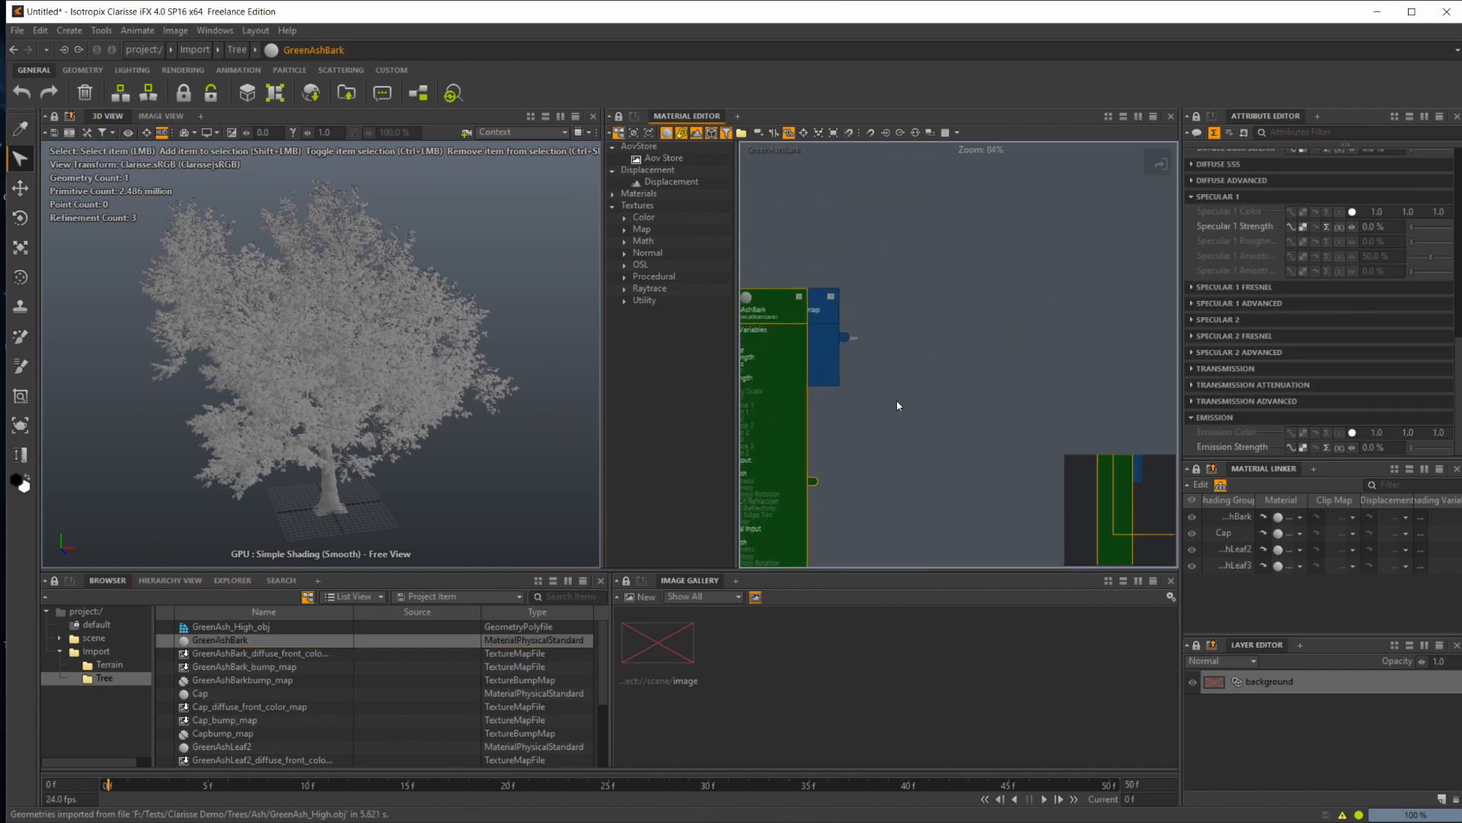
{"action": "left_click_drag", "start_coordinate": [803, 333], "coordinate": [1091, 321]}
{"action": "middle_click_drag", "start_coordinate": [778, 490], "coordinate": [886, 500]}
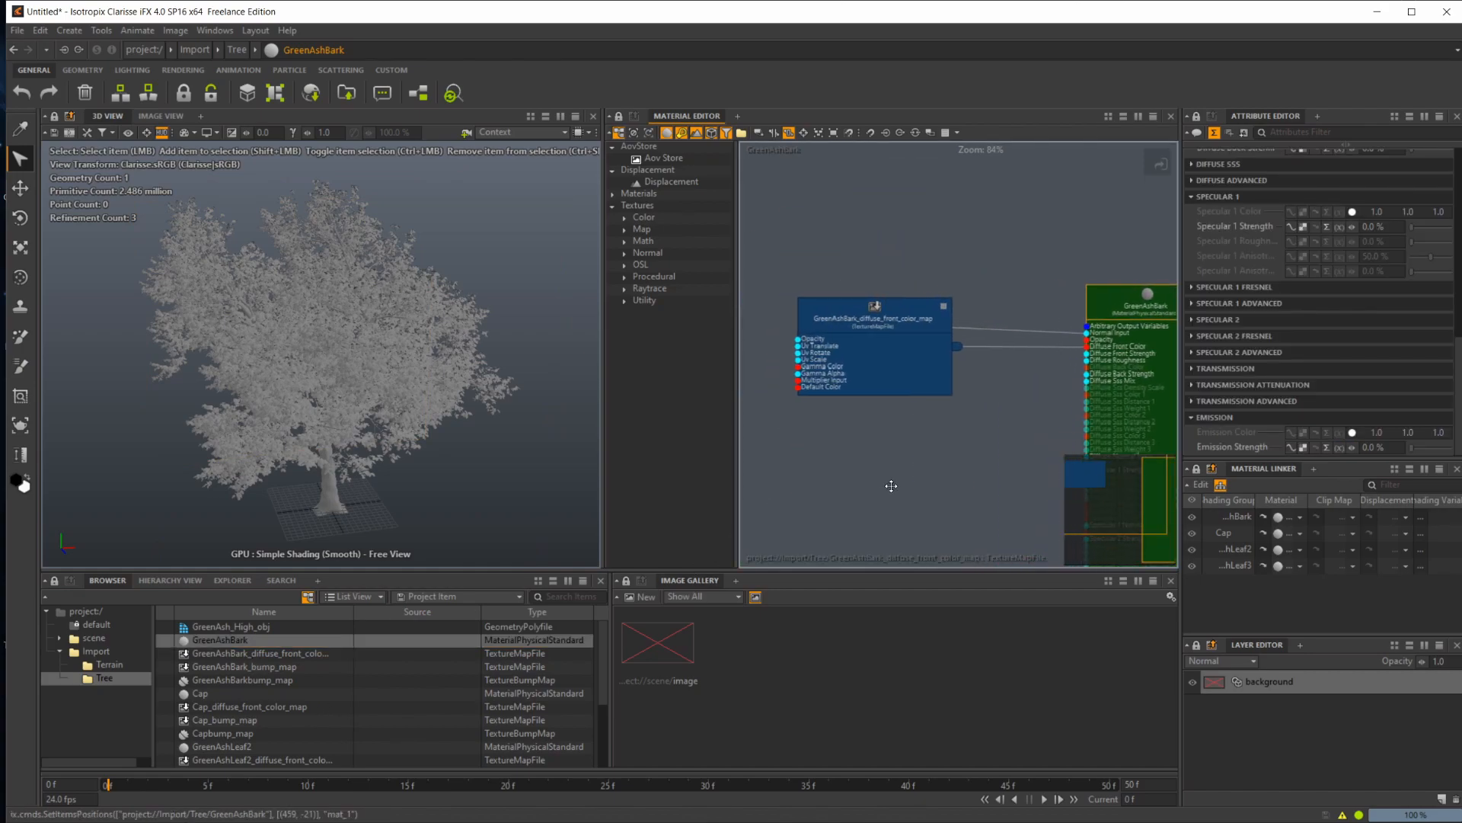
{"action": "left_click_drag", "start_coordinate": [889, 351], "coordinate": [866, 482]}
{"action": "left_click_drag", "start_coordinate": [849, 324], "coordinate": [823, 241]}
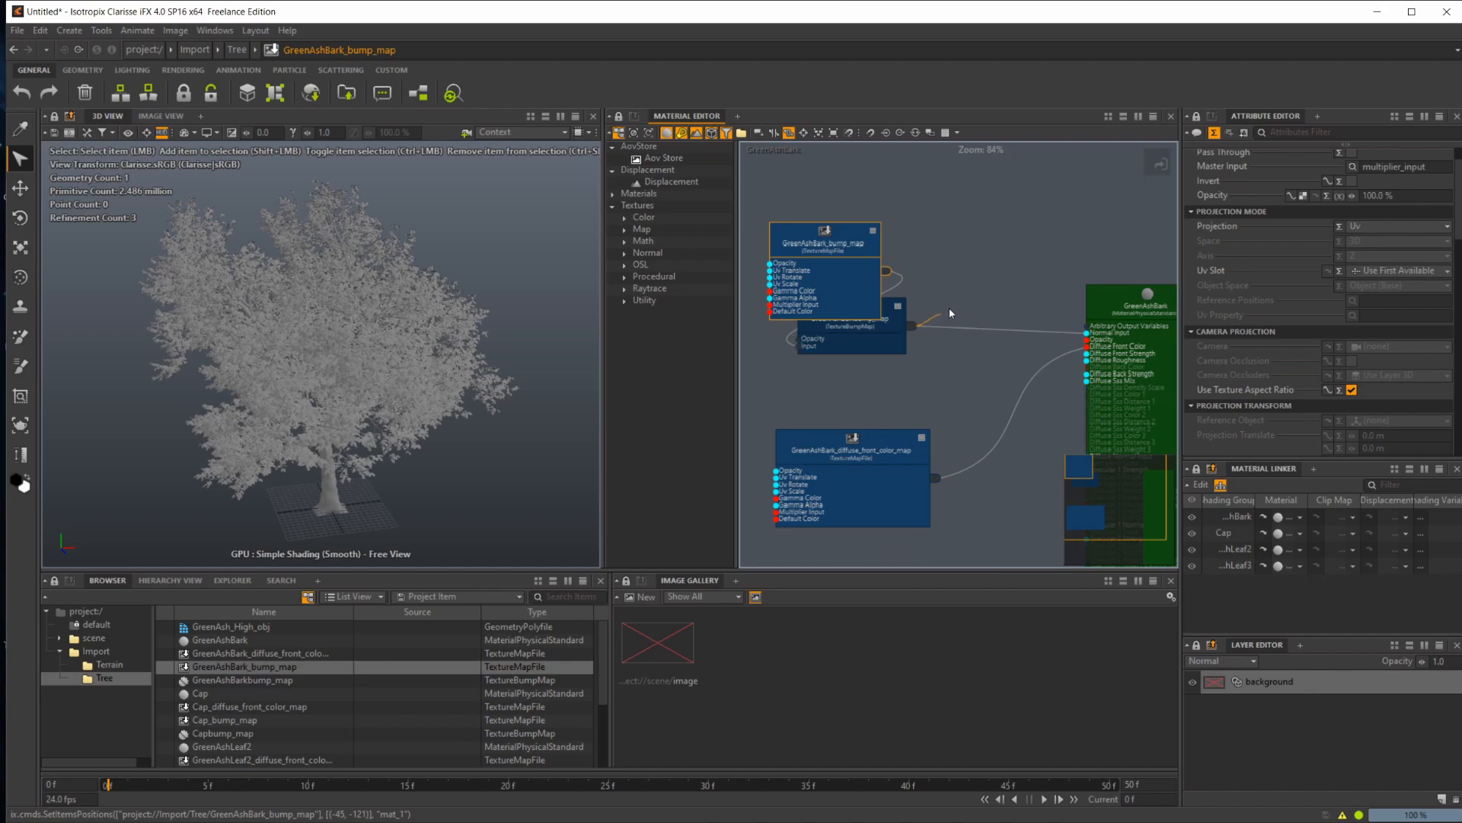
{"action": "left_click_drag", "start_coordinate": [853, 345], "coordinate": [972, 311]}
{"action": "left_click_drag", "start_coordinate": [853, 270], "coordinate": [797, 265]}
{"action": "left_click_drag", "start_coordinate": [944, 288], "coordinate": [903, 270]}
{"action": "middle_click_drag", "start_coordinate": [967, 440], "coordinate": [914, 420]}
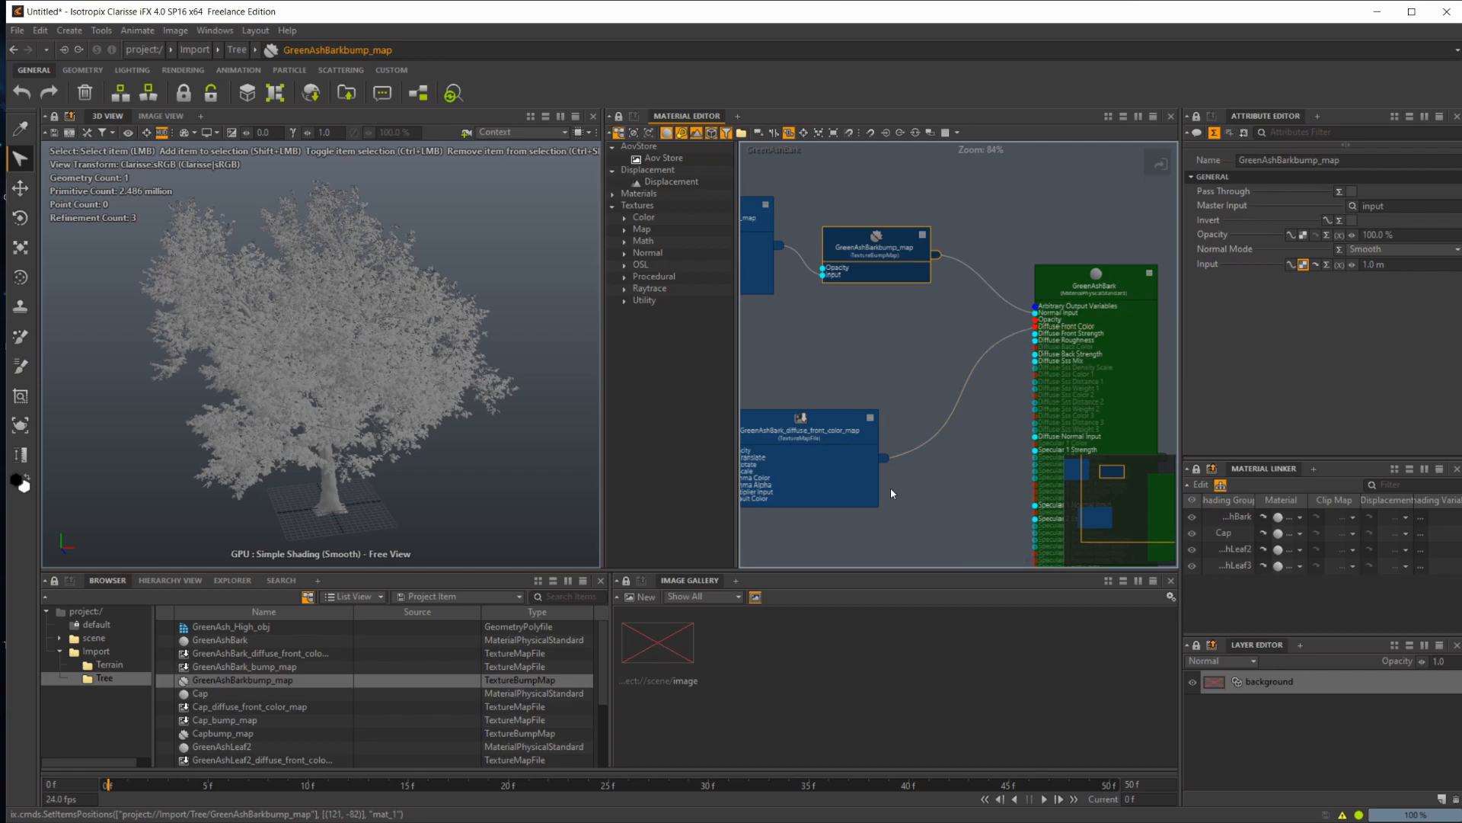
{"action": "left_click_drag", "start_coordinate": [358, 680], "coordinate": [314, 634]}
{"action": "right_click", "coordinate": [315, 637]}
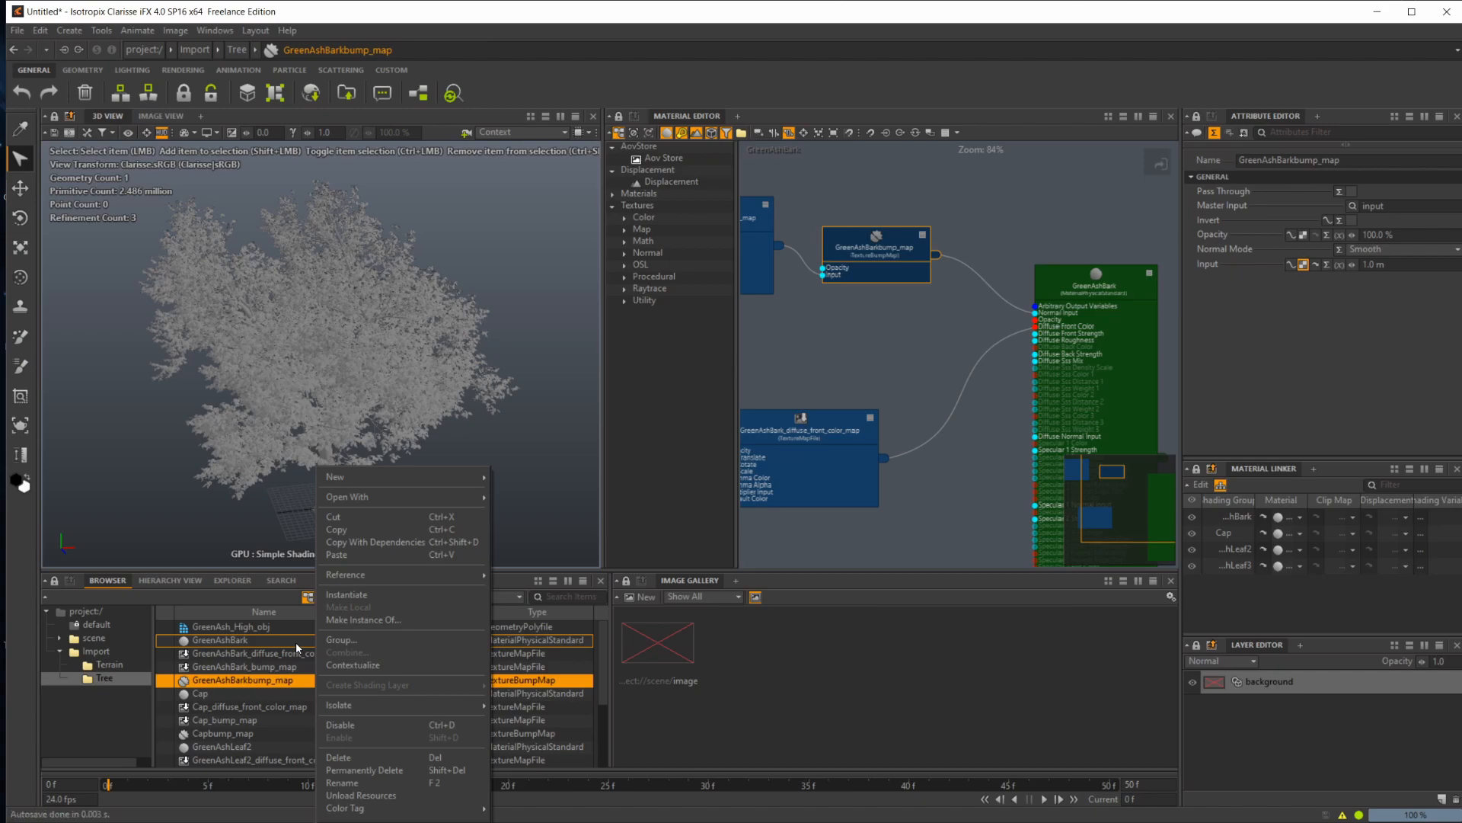
{"action": "type", "text": "std"}
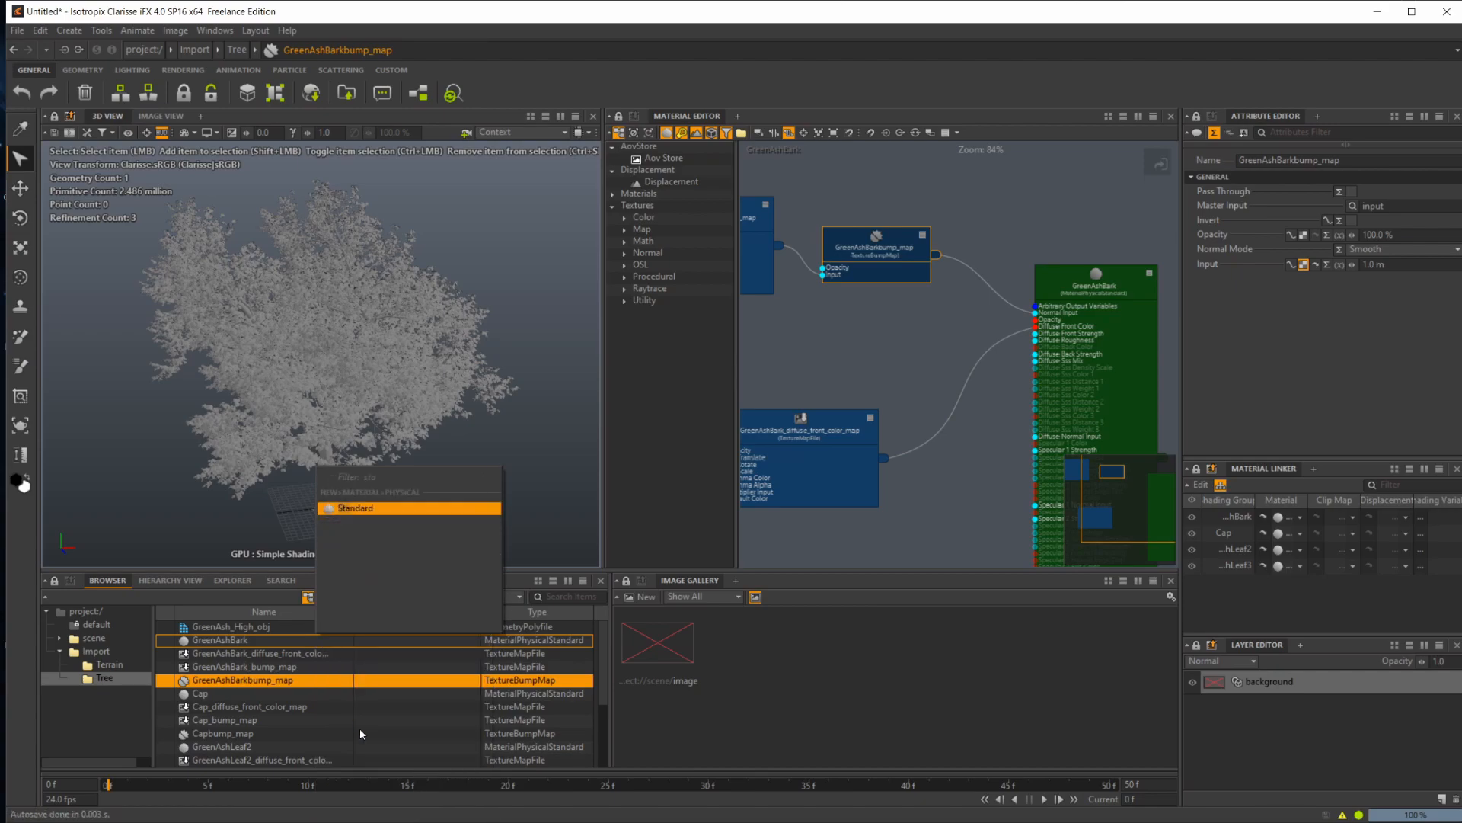
{"action": "left_click", "coordinate": [854, 349]}
{"action": "left_click", "coordinate": [903, 374]}
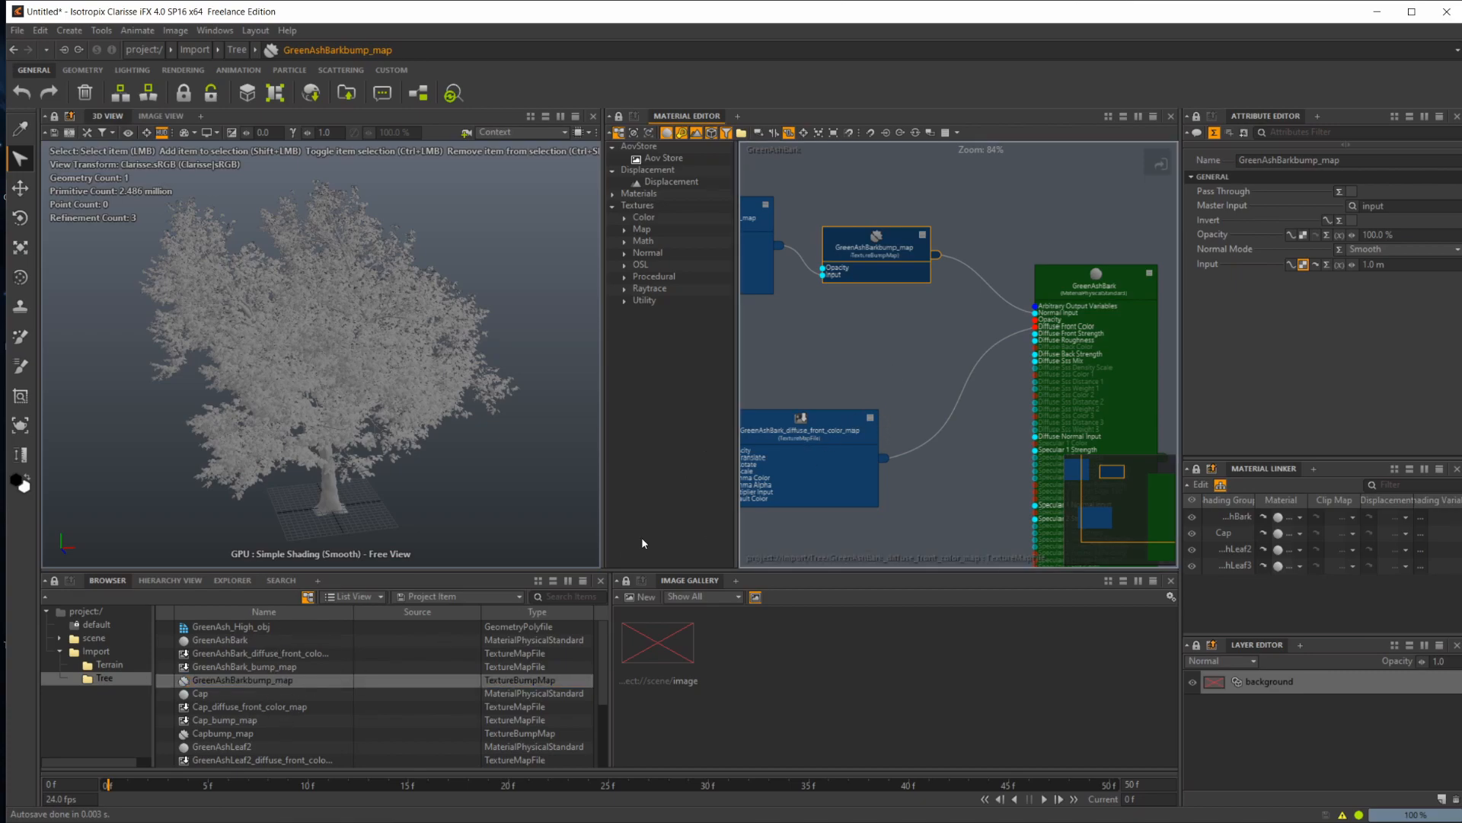
Step: Examine the bark's bump texture and bump map nodes and their attributes in the material network
{"action": "middle_click_drag", "start_coordinate": [888, 355], "coordinate": [944, 376]}
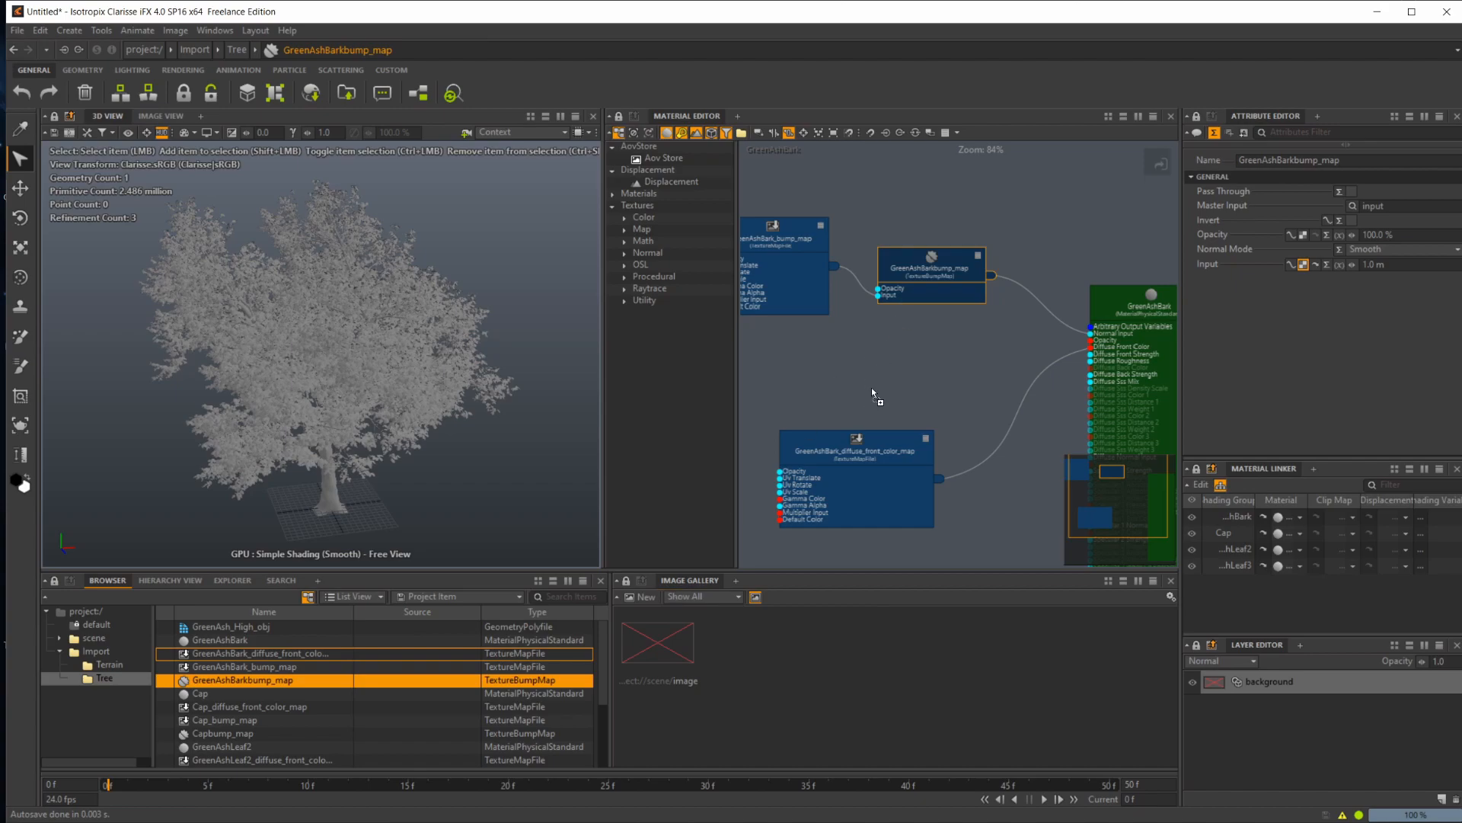
{"action": "middle_click_drag", "start_coordinate": [858, 427], "coordinate": [950, 378]}
{"action": "scroll", "coordinate": [950, 378], "scroll_direction": "down", "scroll_amount": 5}
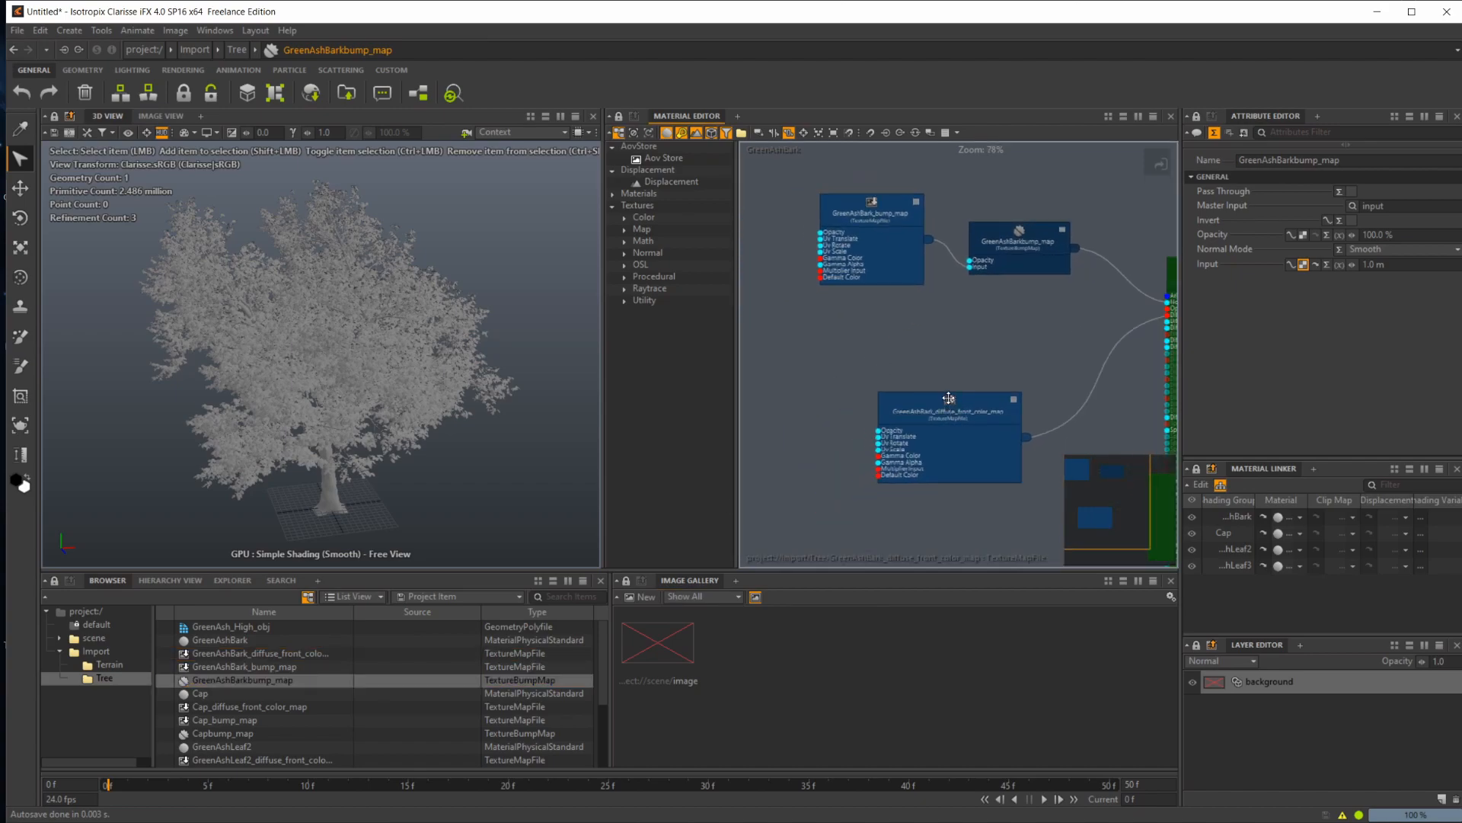
{"action": "scroll", "coordinate": [913, 428], "scroll_direction": "up", "scroll_amount": 5}
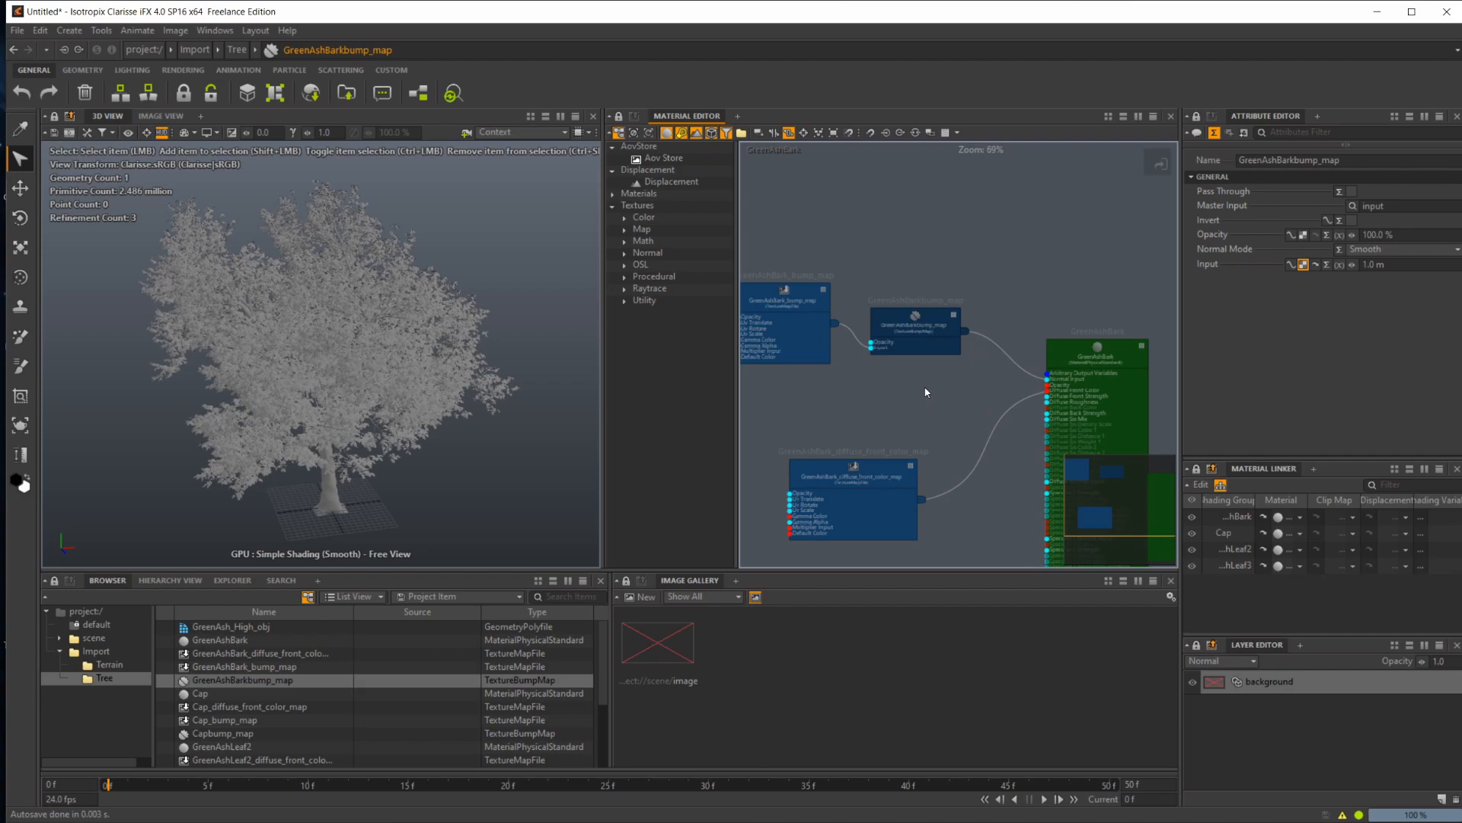
{"action": "middle_click_drag", "start_coordinate": [787, 288], "coordinate": [857, 318]}
{"action": "left_click", "coordinate": [857, 320]}
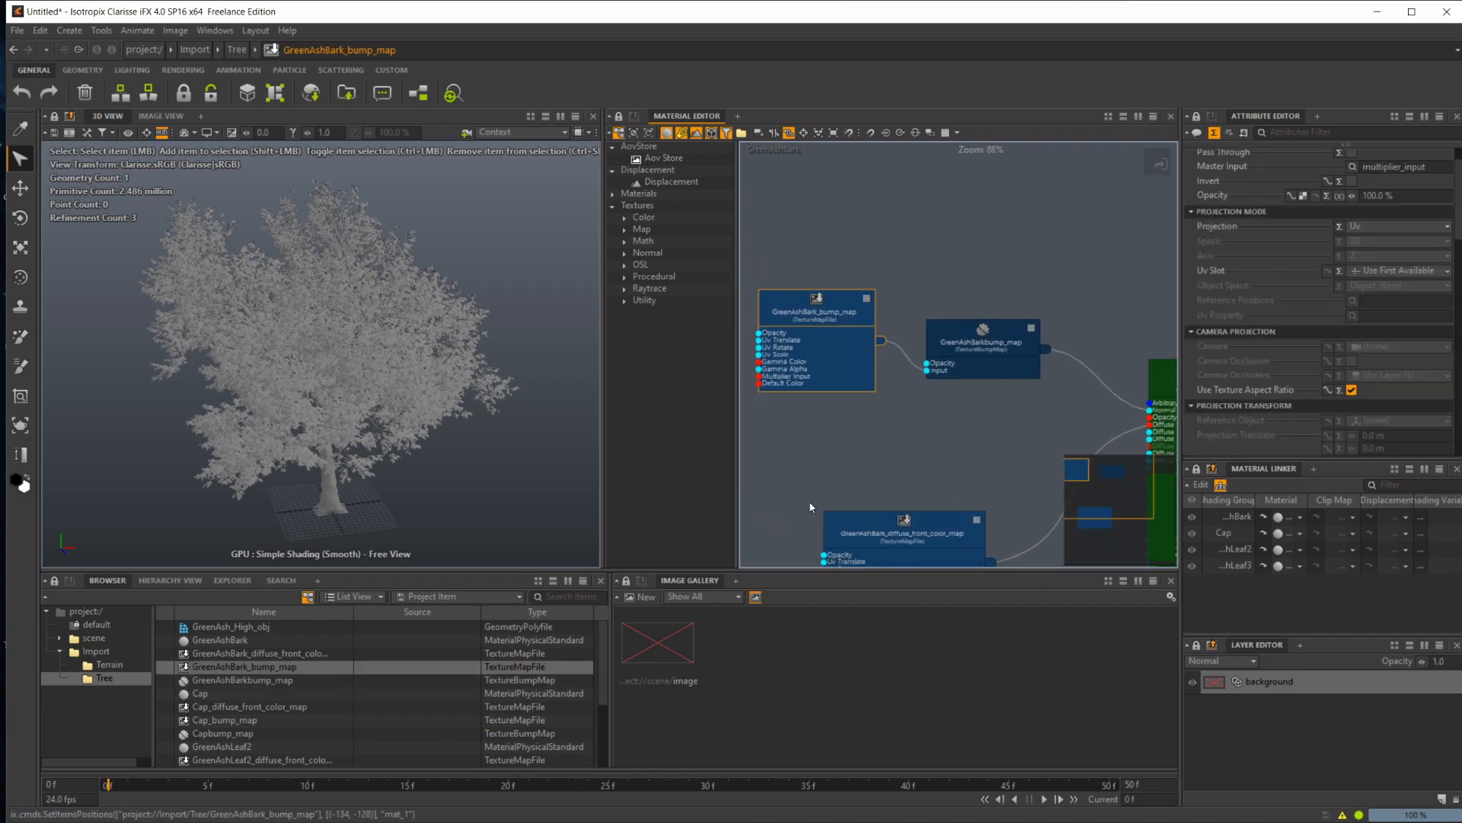
{"action": "left_click", "coordinate": [1014, 332]}
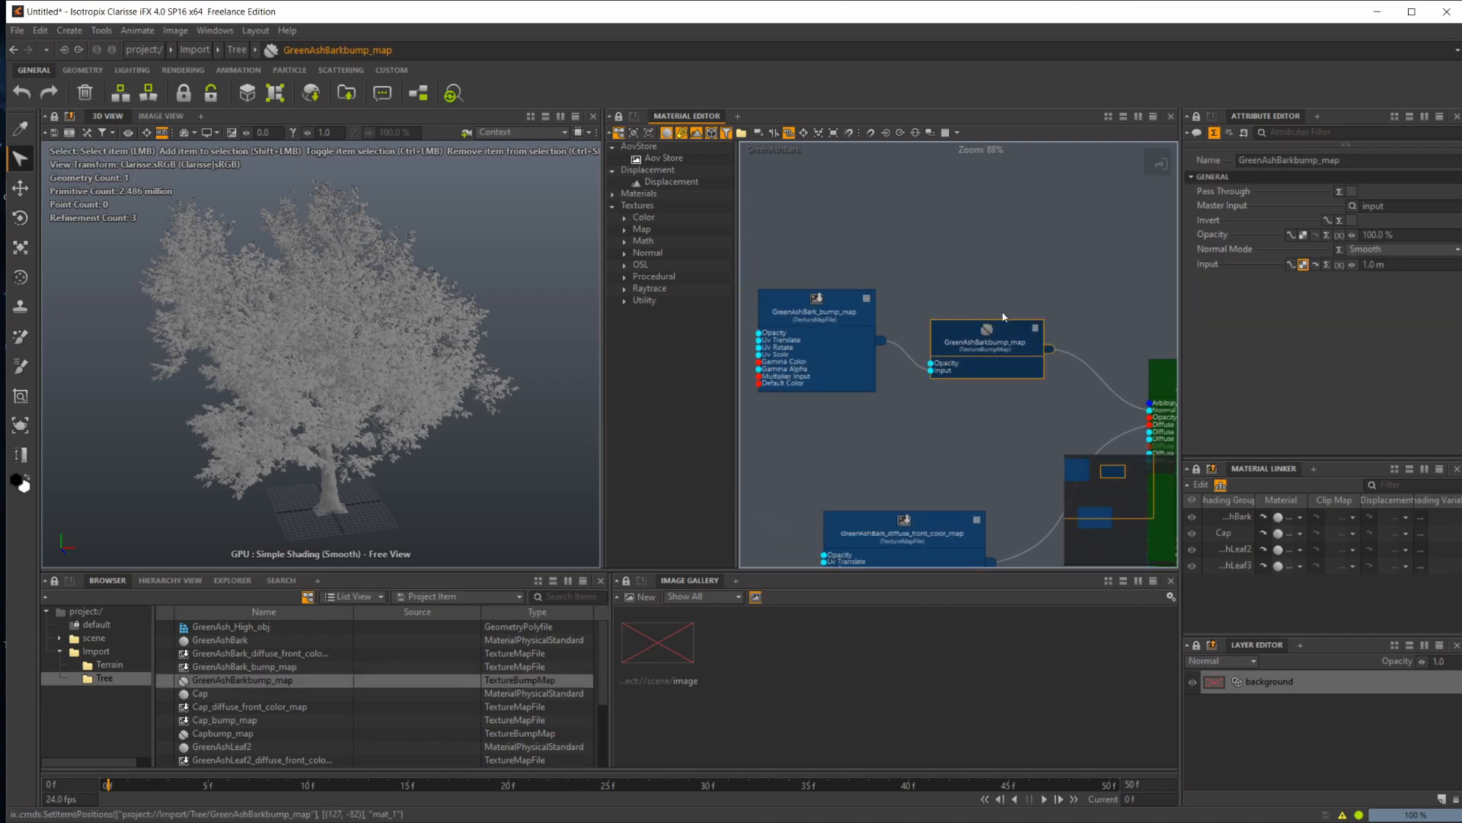
Step: Browse the list of node types that can be added to the bark material network
{"action": "right_click", "coordinate": [905, 440]}
{"action": "key", "text": "Escape"}
{"action": "key", "text": "Tab"}
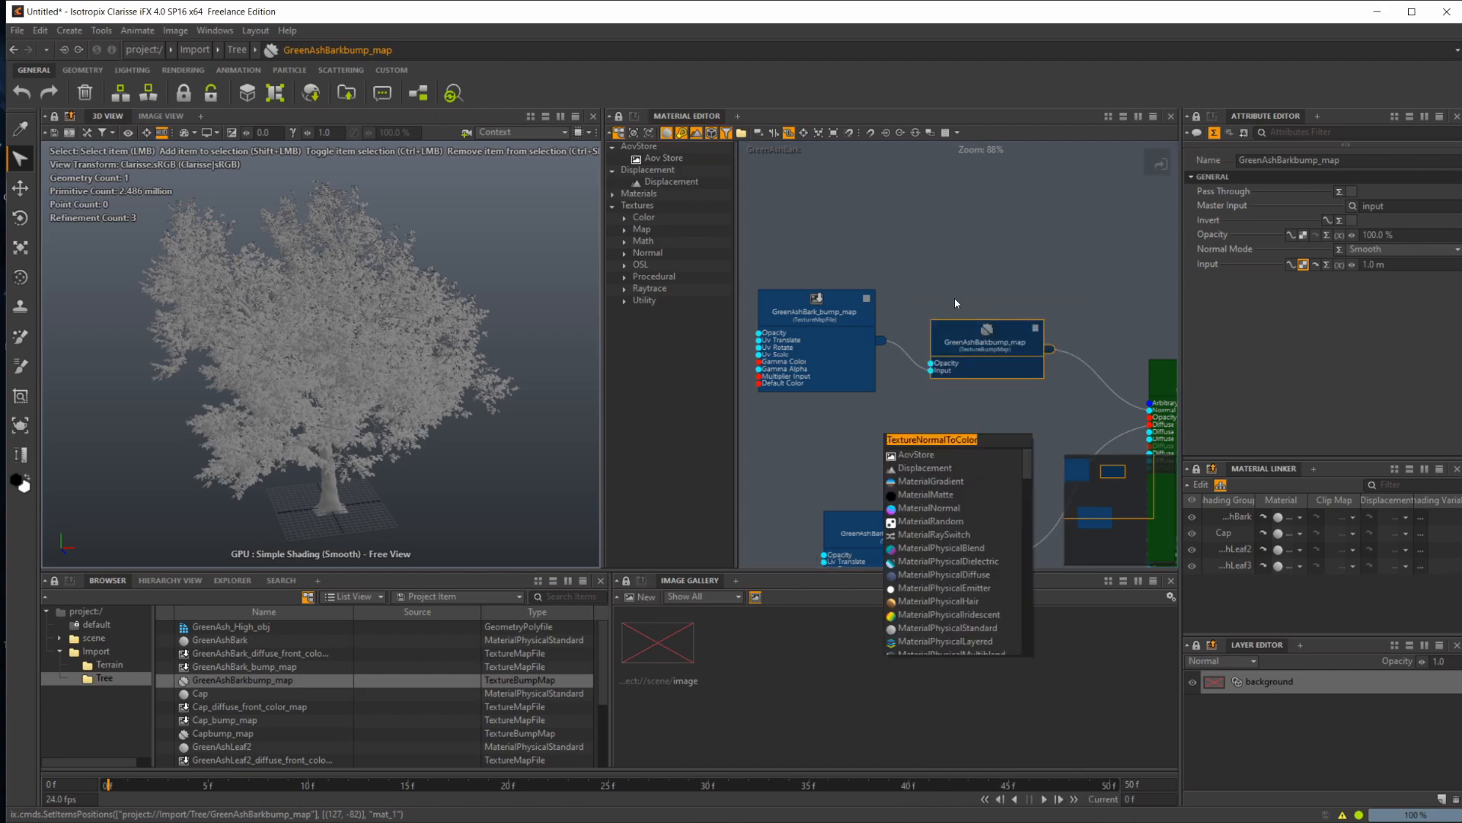
{"action": "scroll", "coordinate": [944, 556], "scroll_direction": "down", "scroll_amount": 15}
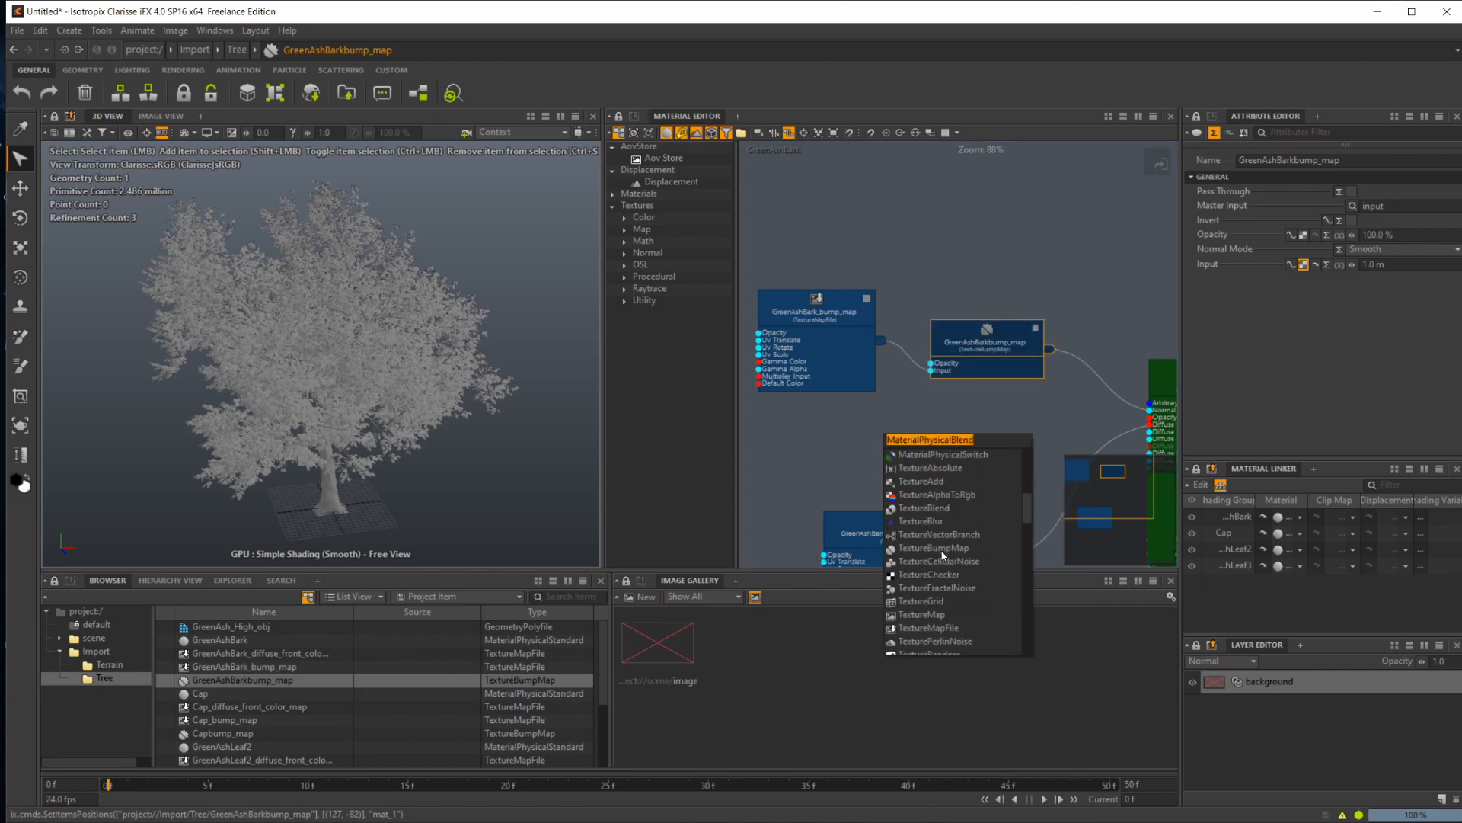
{"action": "scroll", "coordinate": [943, 556], "scroll_direction": "down", "scroll_amount": 6}
{"action": "left_click", "coordinate": [801, 259]}
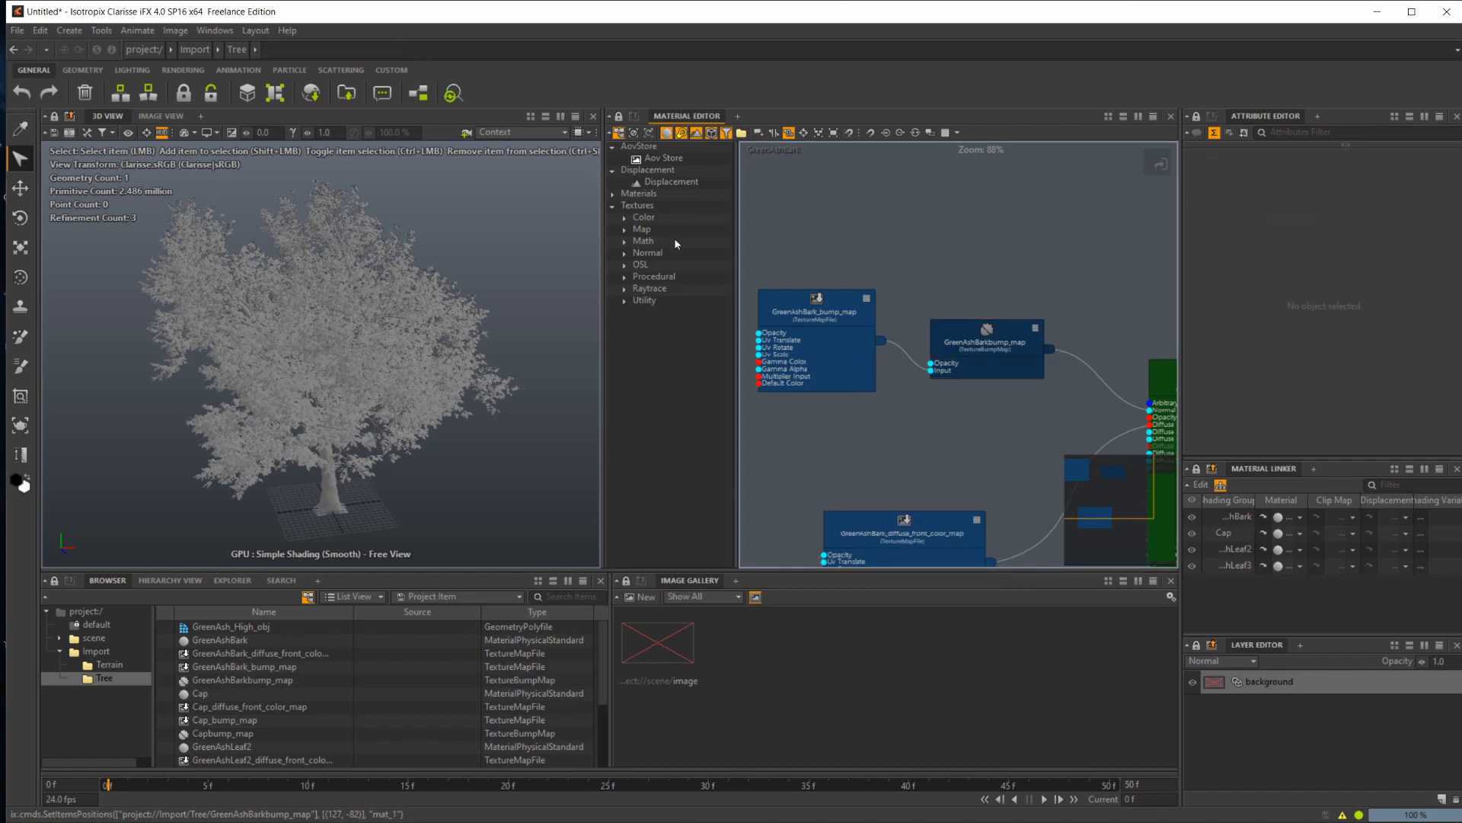
Step: Search the available node types for "bum" and "norm" to look up the bump and normal map textures
{"action": "left_click", "coordinate": [644, 218]}
{"action": "key", "text": "Tab"}
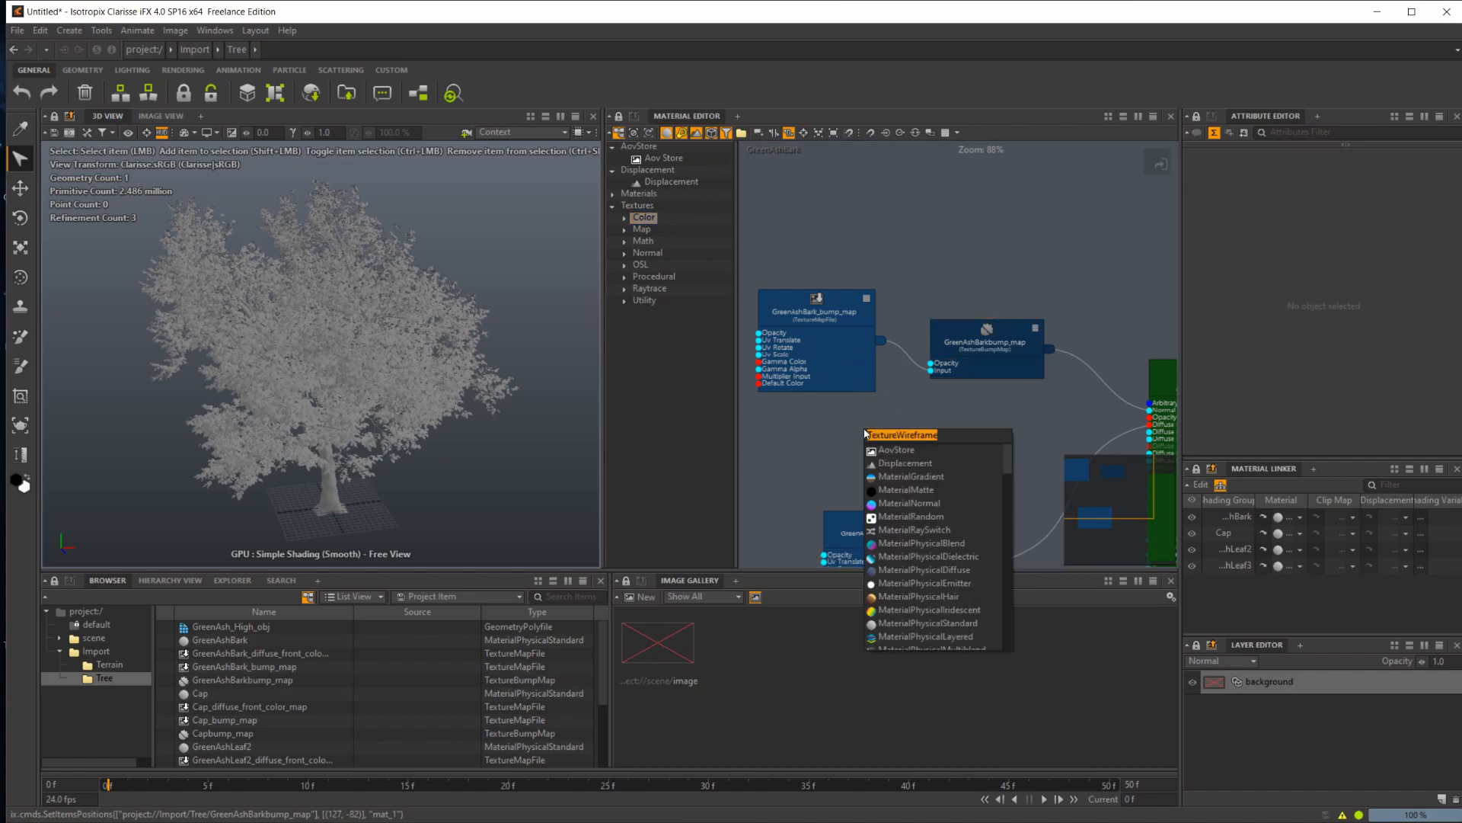
{"action": "type", "text": "bum"}
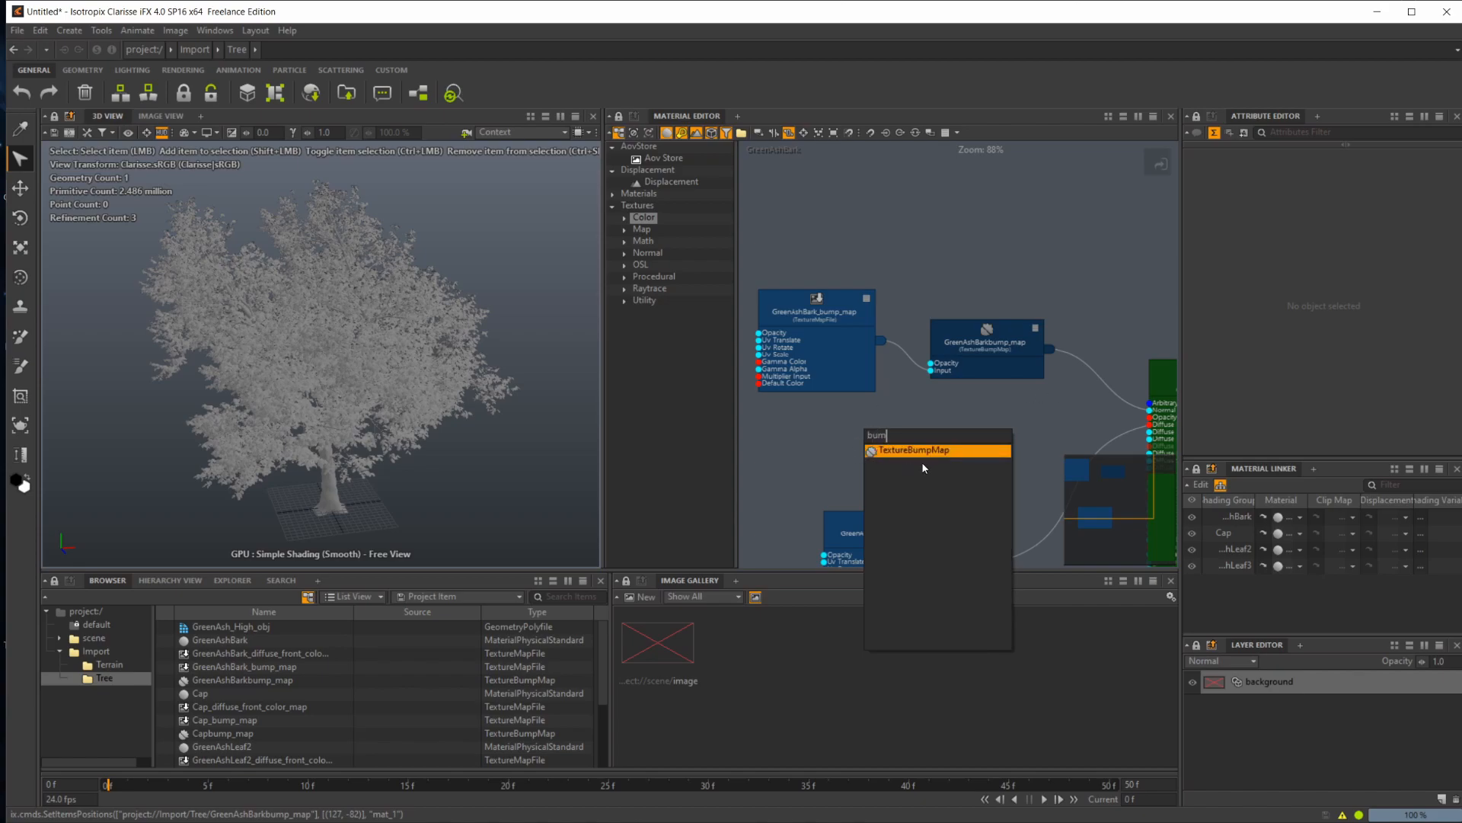
{"action": "key", "text": "Escape"}
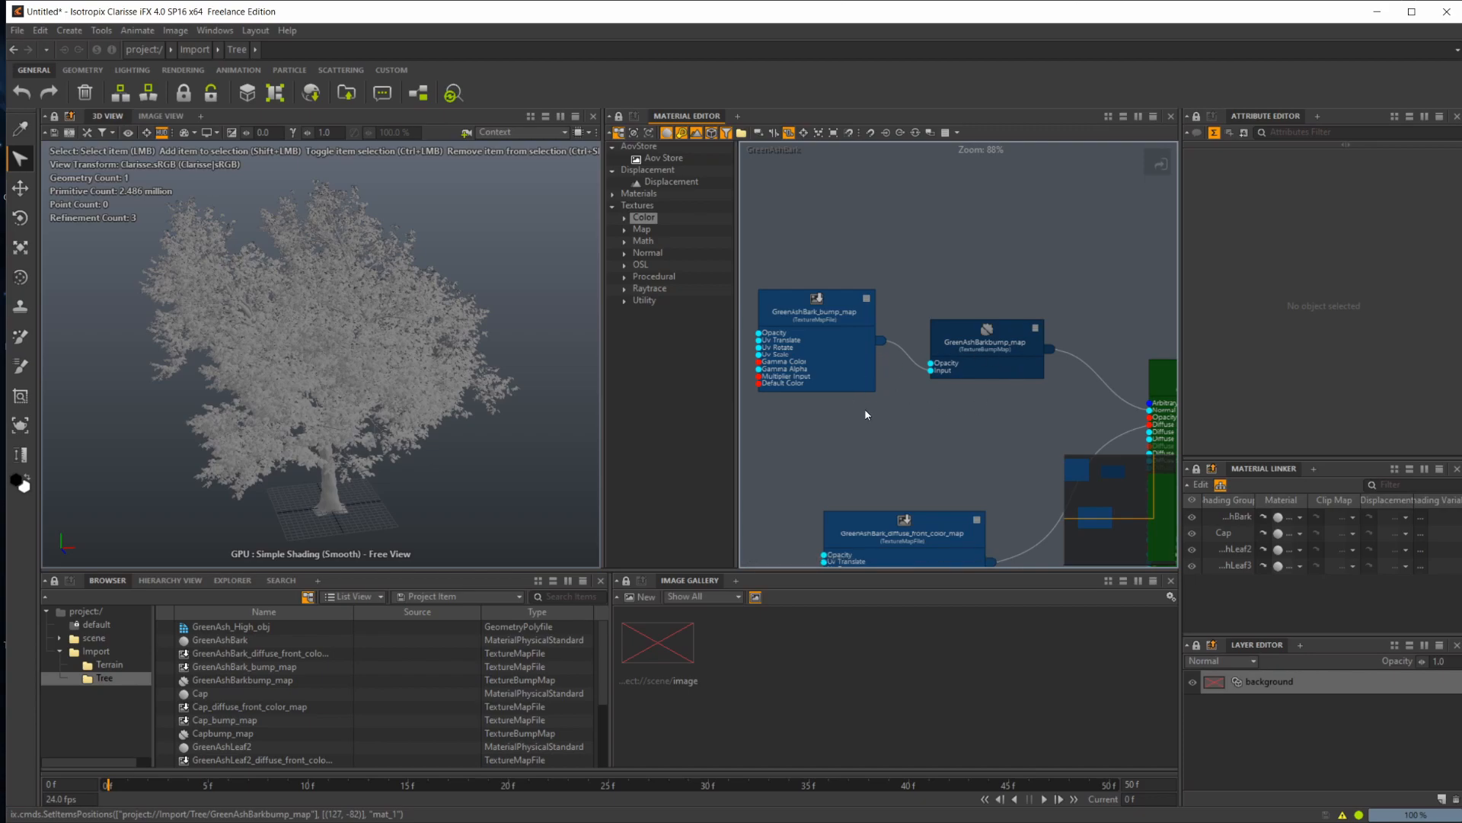
{"action": "key", "text": "Tab"}
{"action": "type", "text": "norm"}
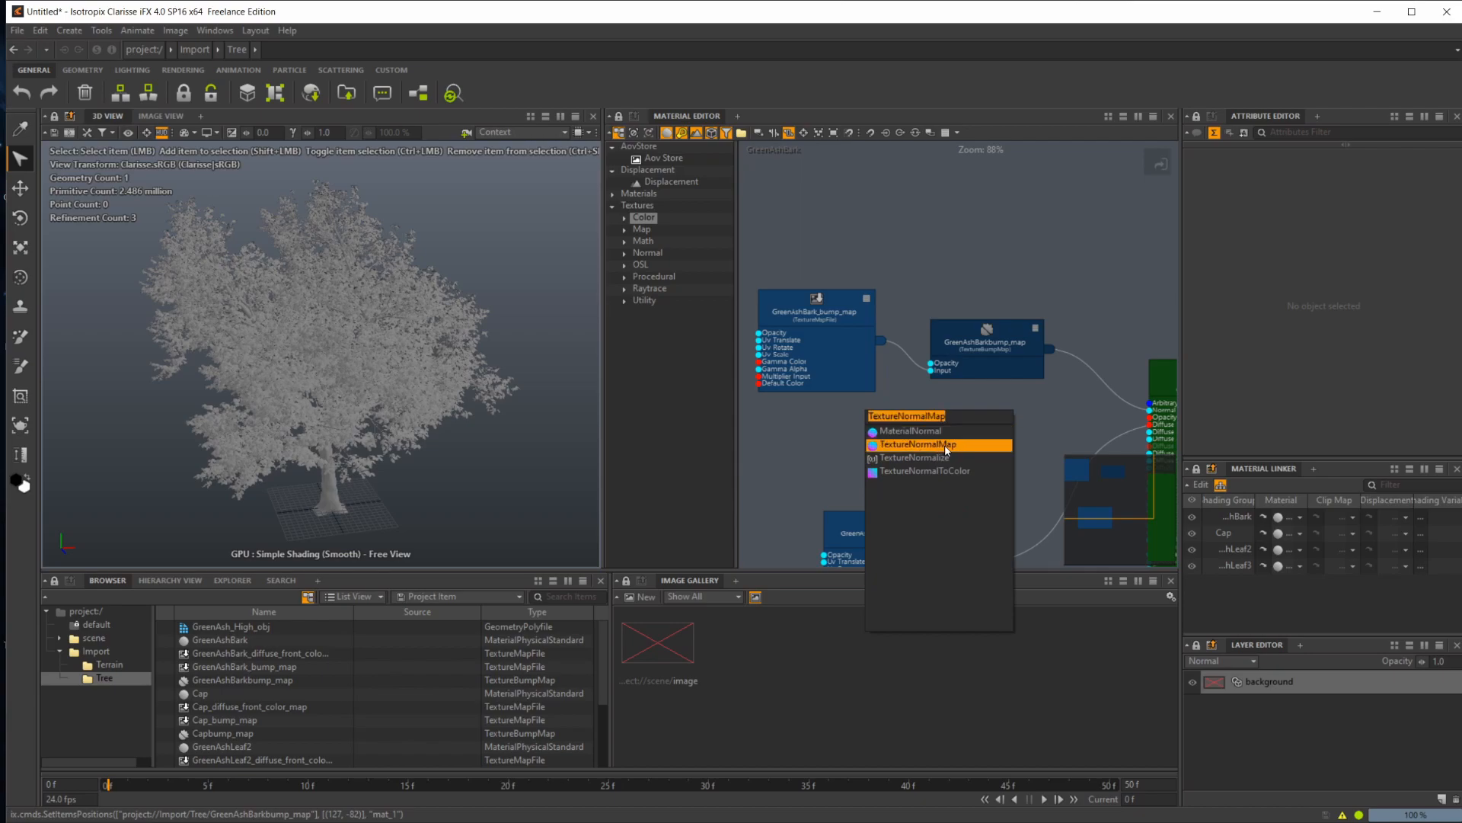
{"action": "left_click", "coordinate": [815, 438]}
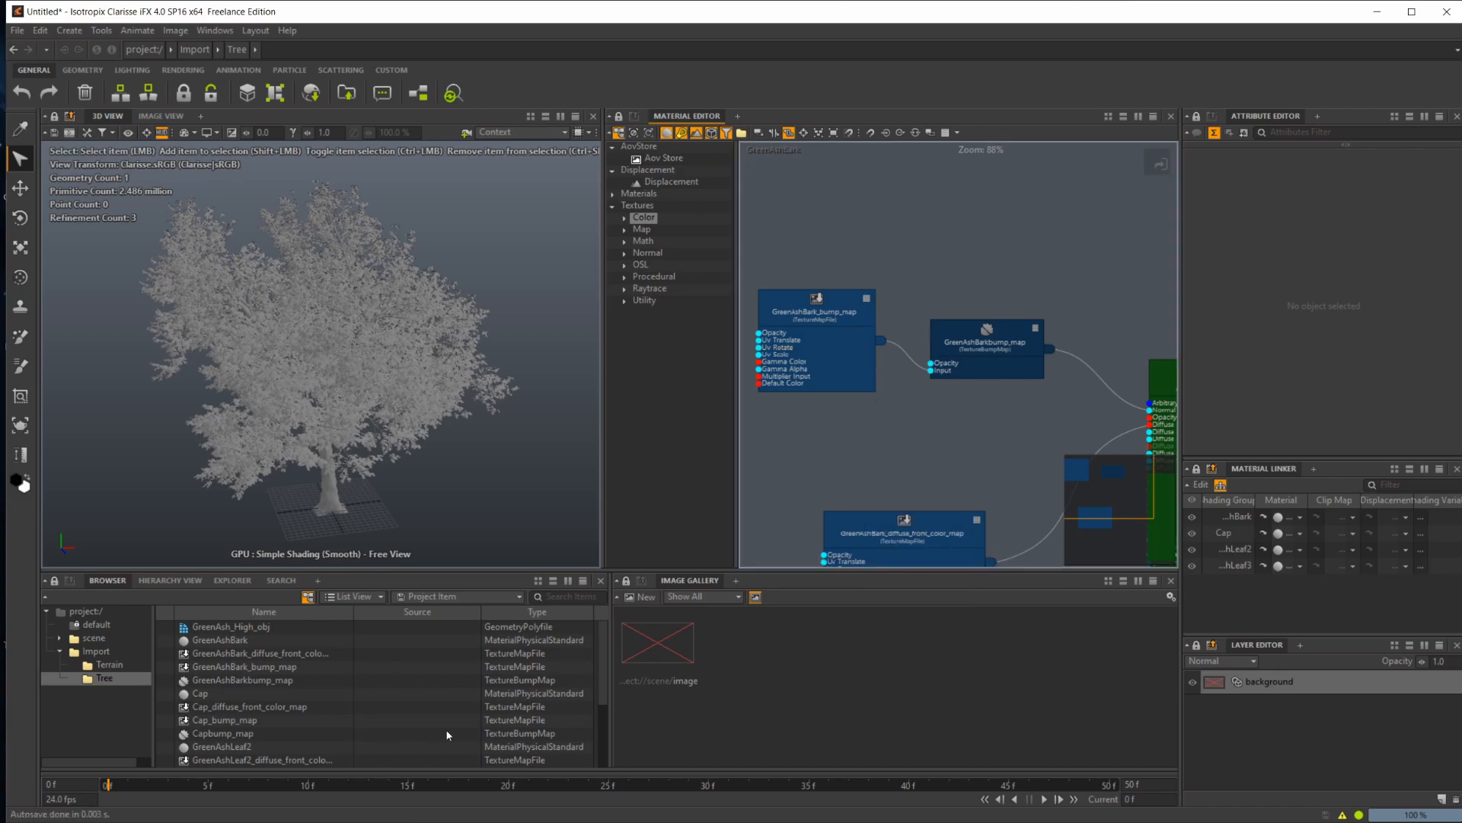
Step: Show the Cap material network and spread out its material, diffuse map, bump texture and bump map nodes
{"action": "middle_click_drag", "start_coordinate": [1043, 427], "coordinate": [976, 439]}
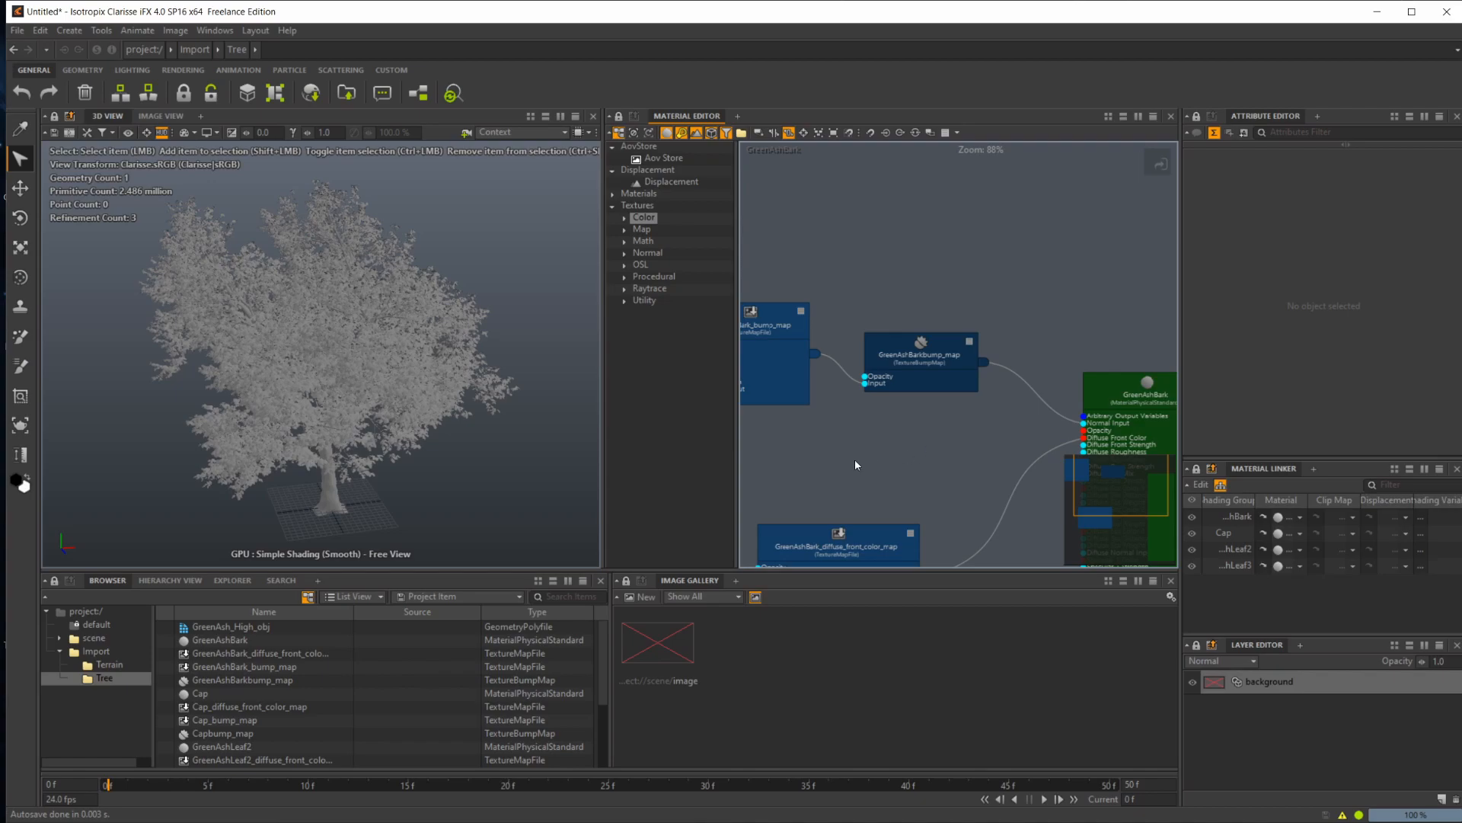
{"action": "middle_click_drag", "start_coordinate": [855, 460], "coordinate": [935, 366]}
{"action": "left_click", "coordinate": [221, 692]}
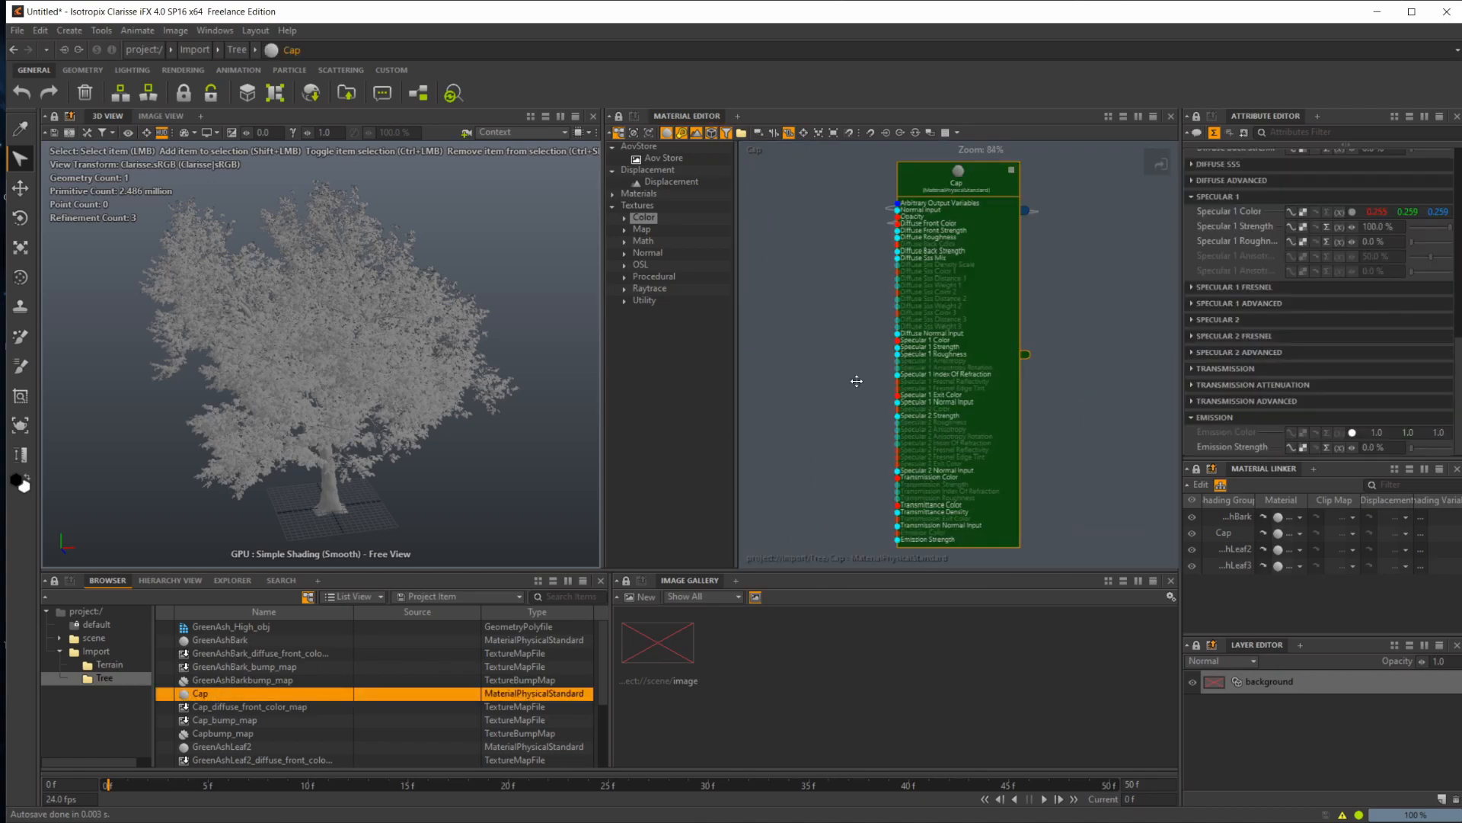
{"action": "left_click_drag", "start_coordinate": [1041, 250], "coordinate": [910, 380]}
{"action": "left_click_drag", "start_coordinate": [1013, 231], "coordinate": [949, 225]}
Step: Show the GreenAshLeaf2 material network and spread out its material, diffuse, specular, bump texture and bump map nodes so they no longer overlap
{"action": "scroll", "coordinate": [266, 701], "scroll_direction": "down", "scroll_amount": 3}
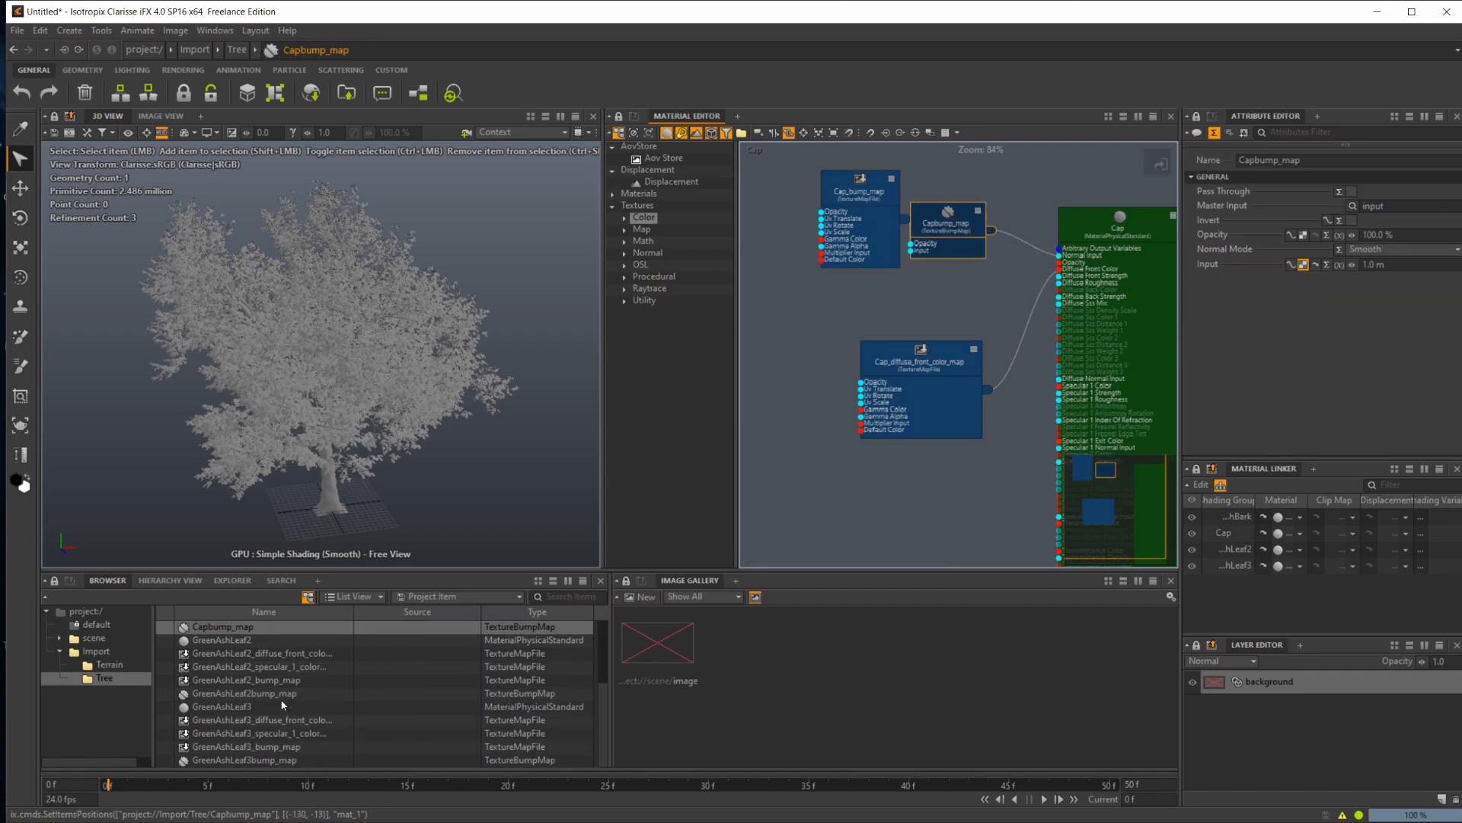
{"action": "left_click", "coordinate": [228, 641]}
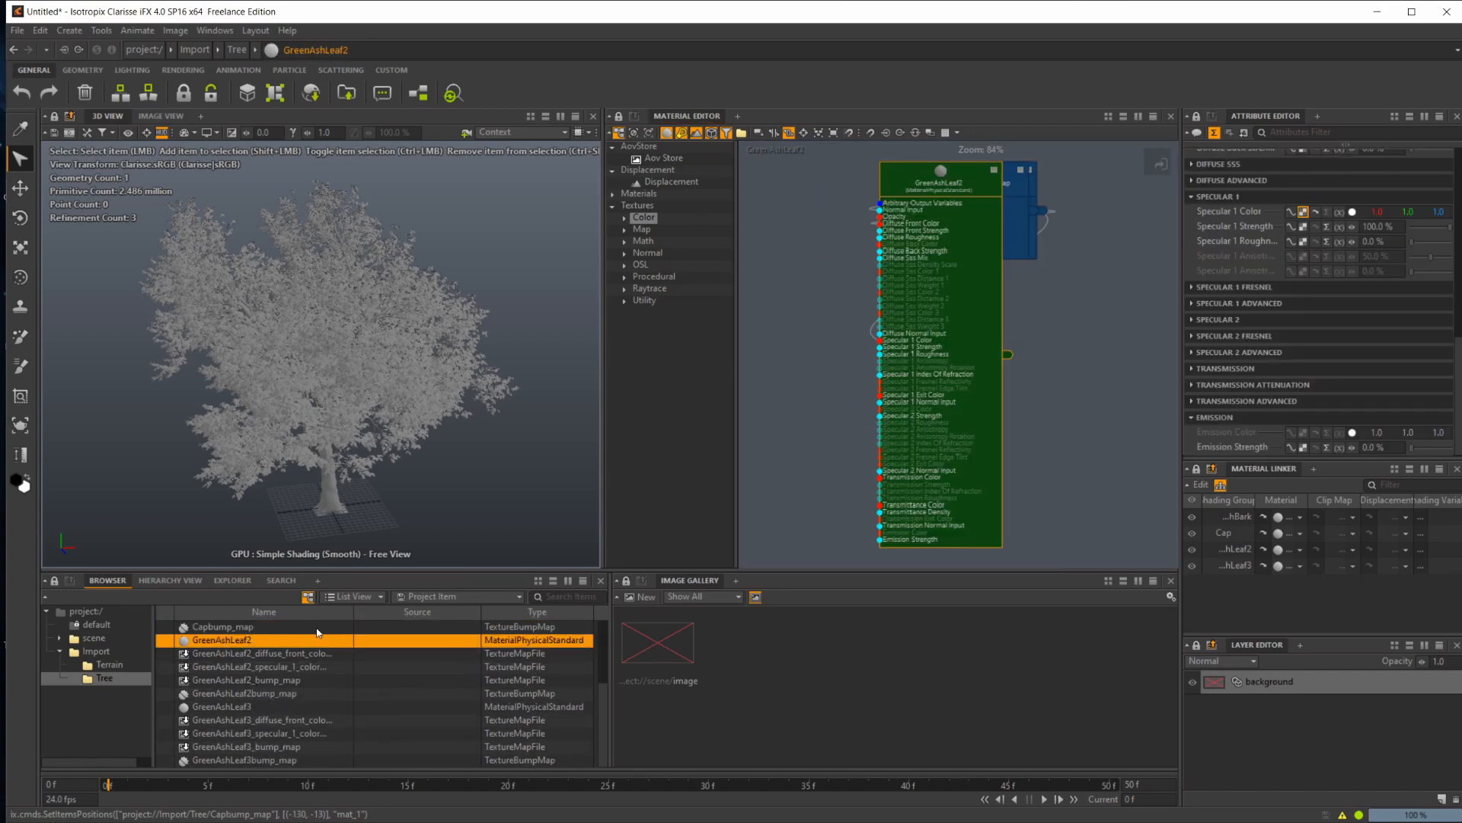
{"action": "middle_click_drag", "start_coordinate": [843, 366], "coordinate": [756, 499]}
{"action": "left_click_drag", "start_coordinate": [831, 457], "coordinate": [1102, 473]}
{"action": "left_click_drag", "start_coordinate": [868, 336], "coordinate": [857, 470]}
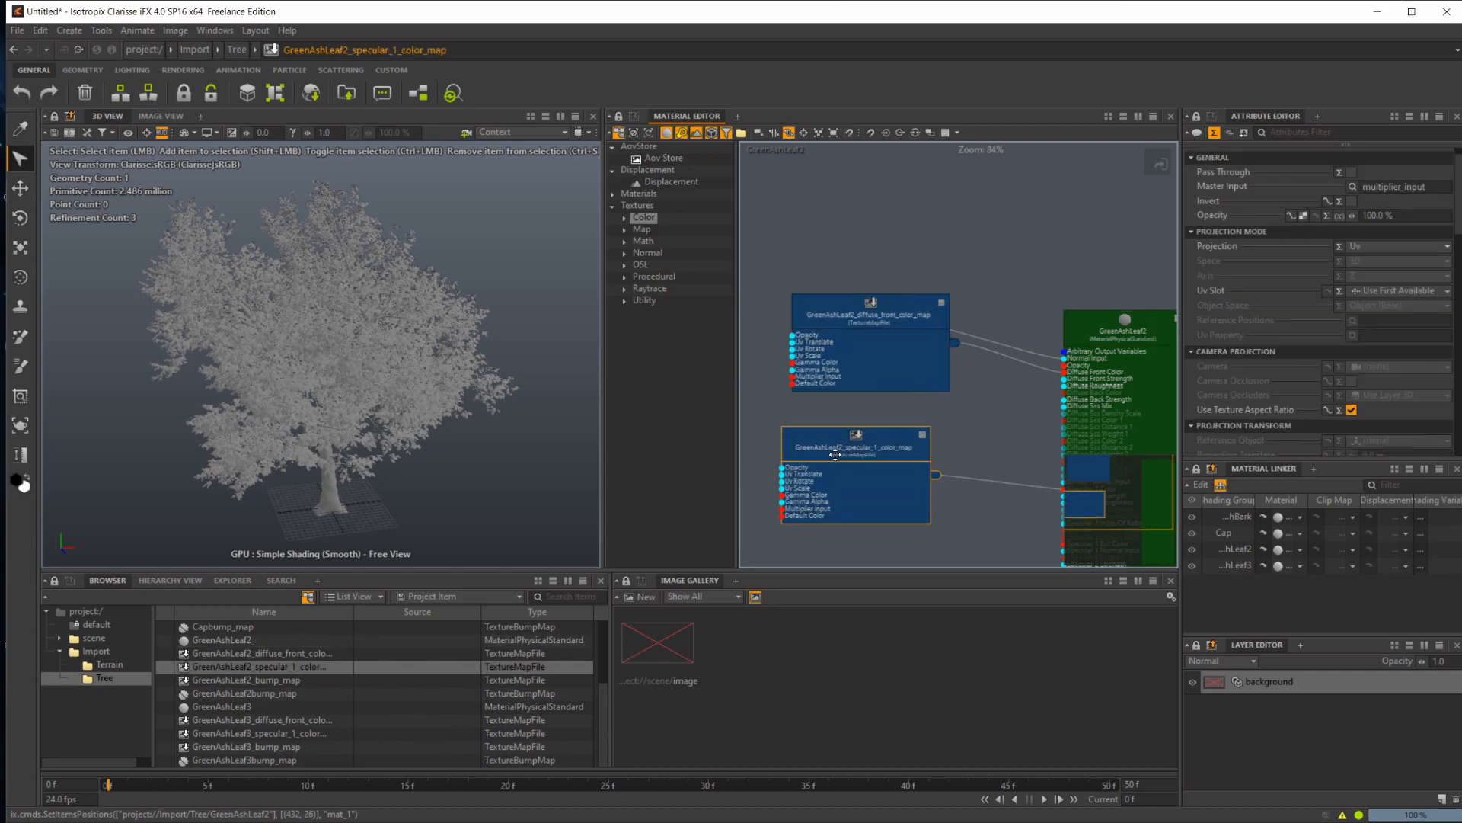
{"action": "middle_click_drag", "start_coordinate": [899, 523], "coordinate": [963, 388]}
{"action": "left_click_drag", "start_coordinate": [946, 333], "coordinate": [911, 453]}
{"action": "left_click_drag", "start_coordinate": [942, 217], "coordinate": [874, 345]}
{"action": "middle_click_drag", "start_coordinate": [913, 283], "coordinate": [963, 389]}
{"action": "left_click_drag", "start_coordinate": [964, 289], "coordinate": [1007, 253]}
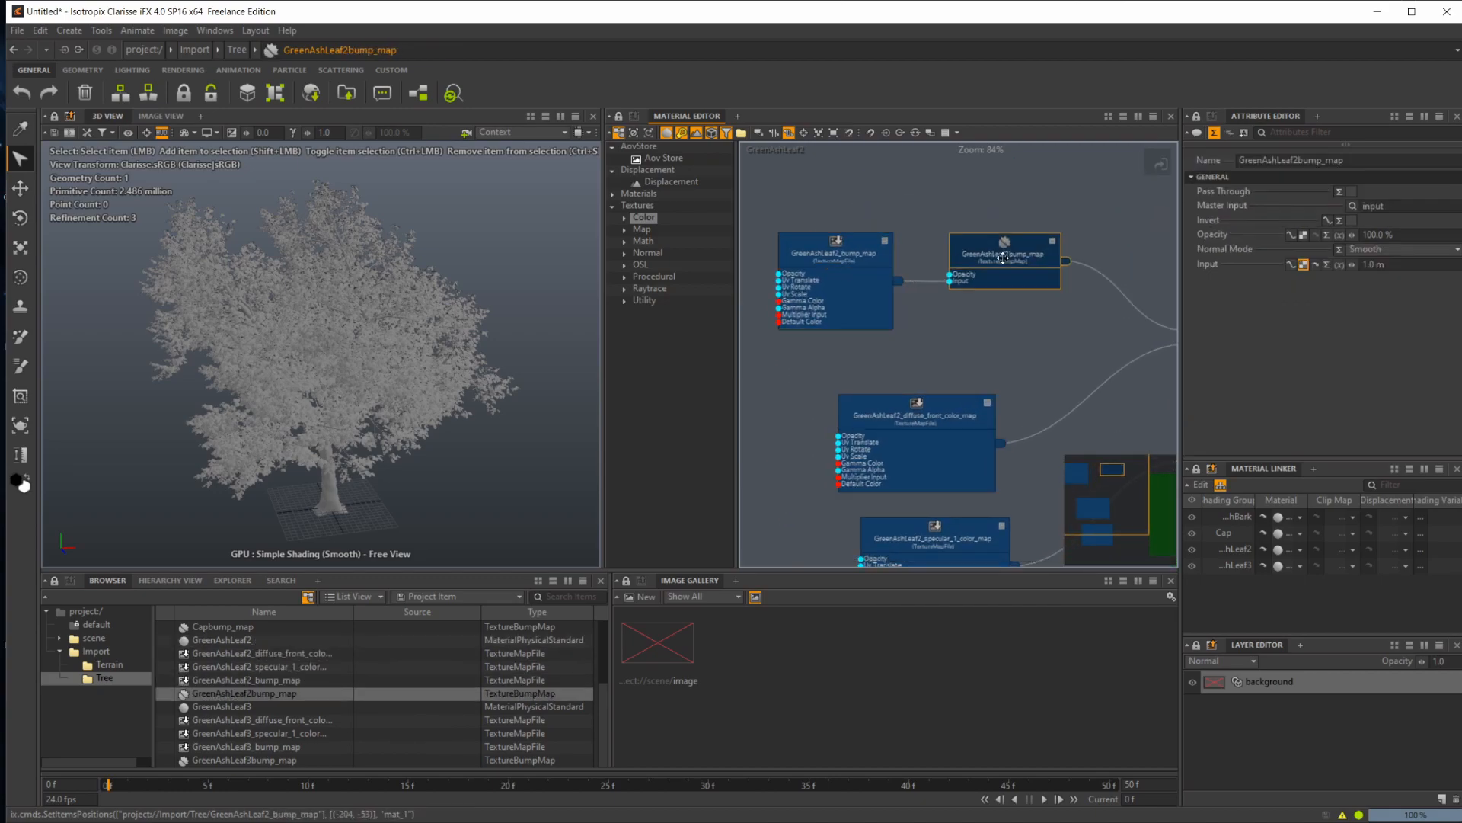
{"action": "left_click_drag", "start_coordinate": [868, 253], "coordinate": [843, 235]}
{"action": "middle_click_drag", "start_coordinate": [1026, 343], "coordinate": [960, 353]}
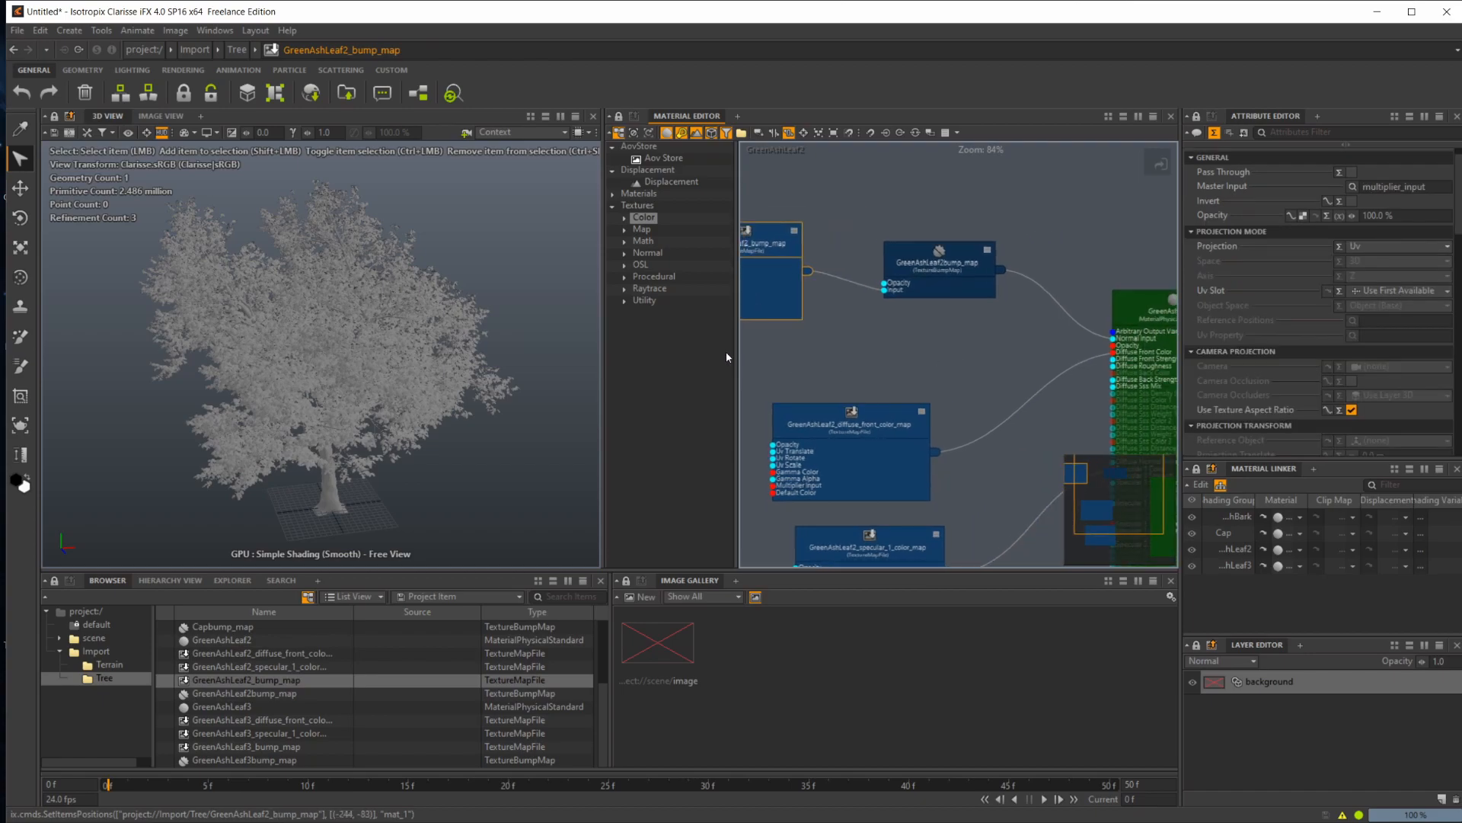
Step: Create a new context at the project root and name it Look_Dev
{"action": "left_click", "coordinate": [99, 652]}
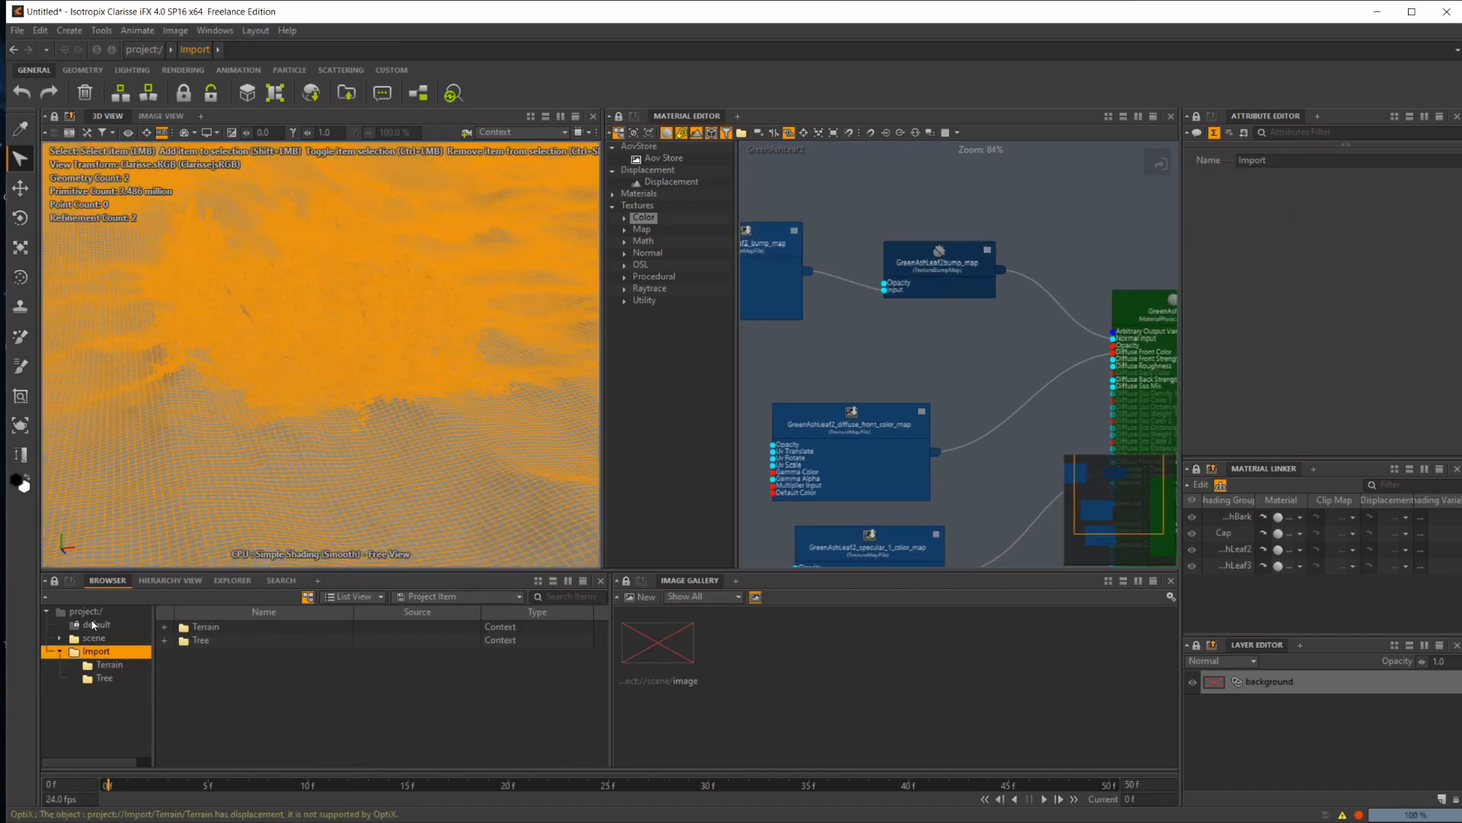
{"action": "left_click", "coordinate": [91, 613]}
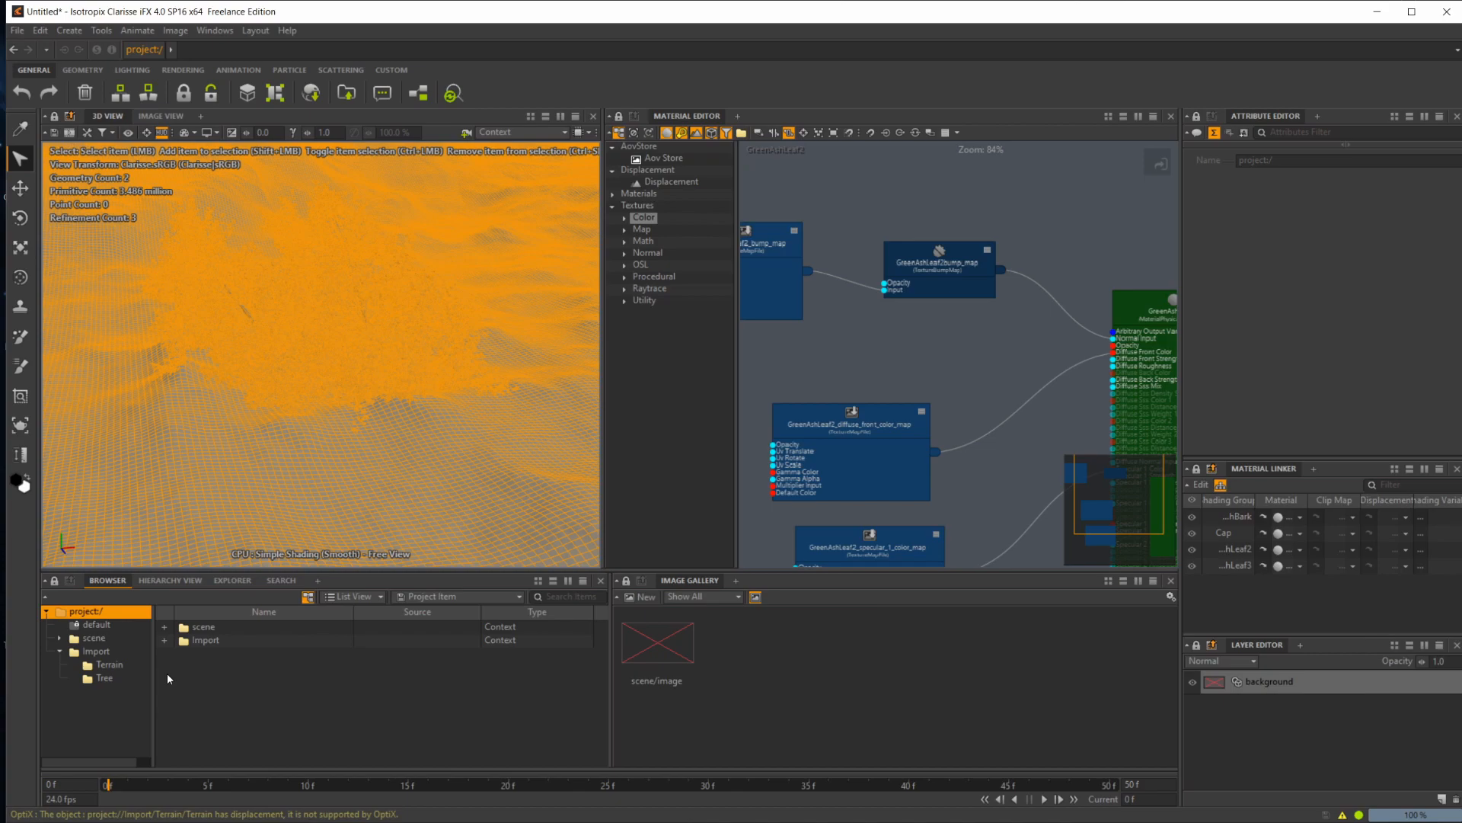
{"action": "key", "text": "ctrl+shift+n"}
{"action": "left_click", "coordinate": [242, 653]}
{"action": "type", "text": "Look Dev"}
{"action": "key", "text": "Return"}
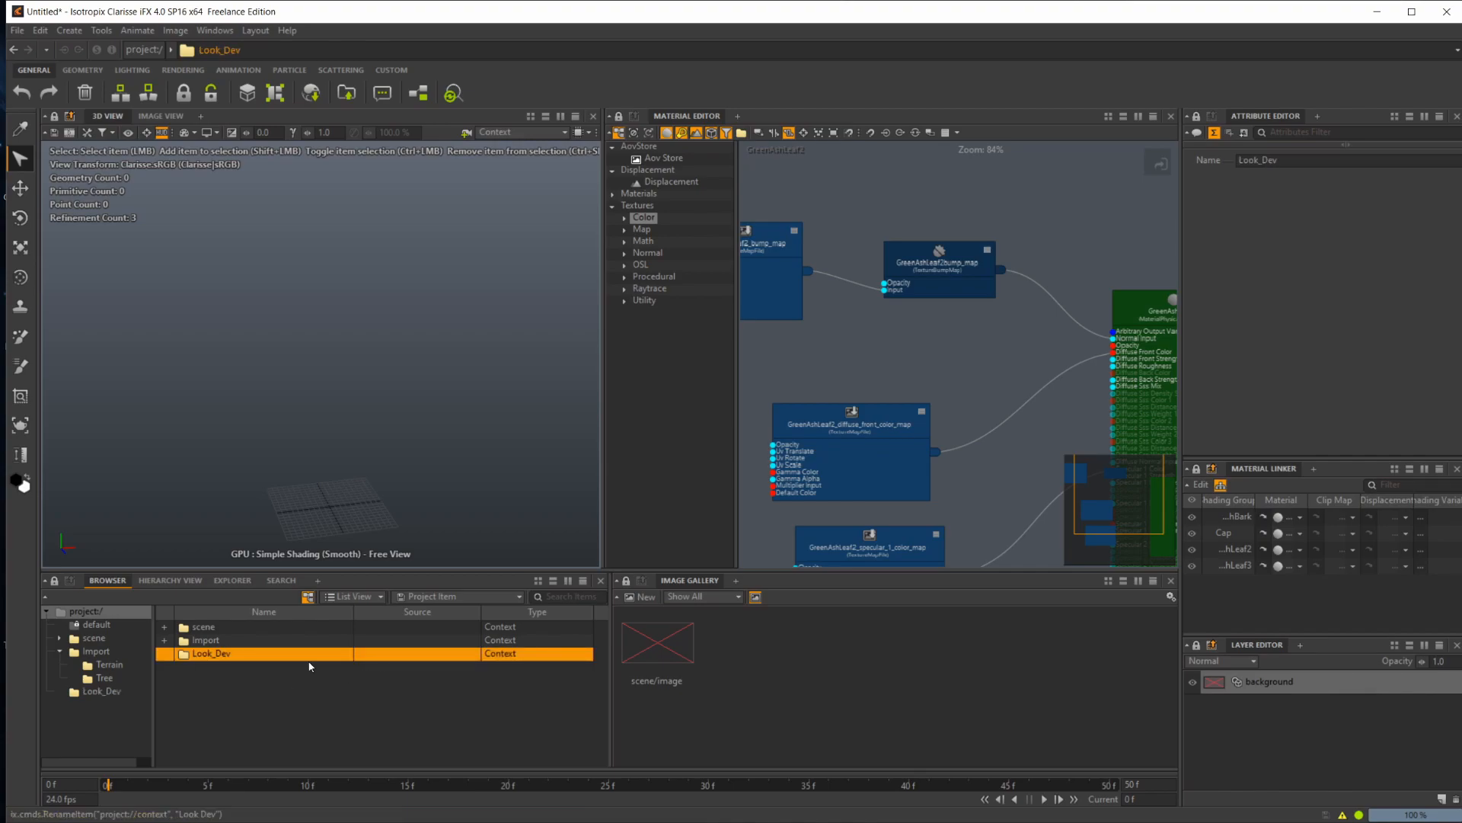
Step: Set the 3D view to display the Look_Dev context instead of following the selected context
{"action": "left_click", "coordinate": [113, 678]}
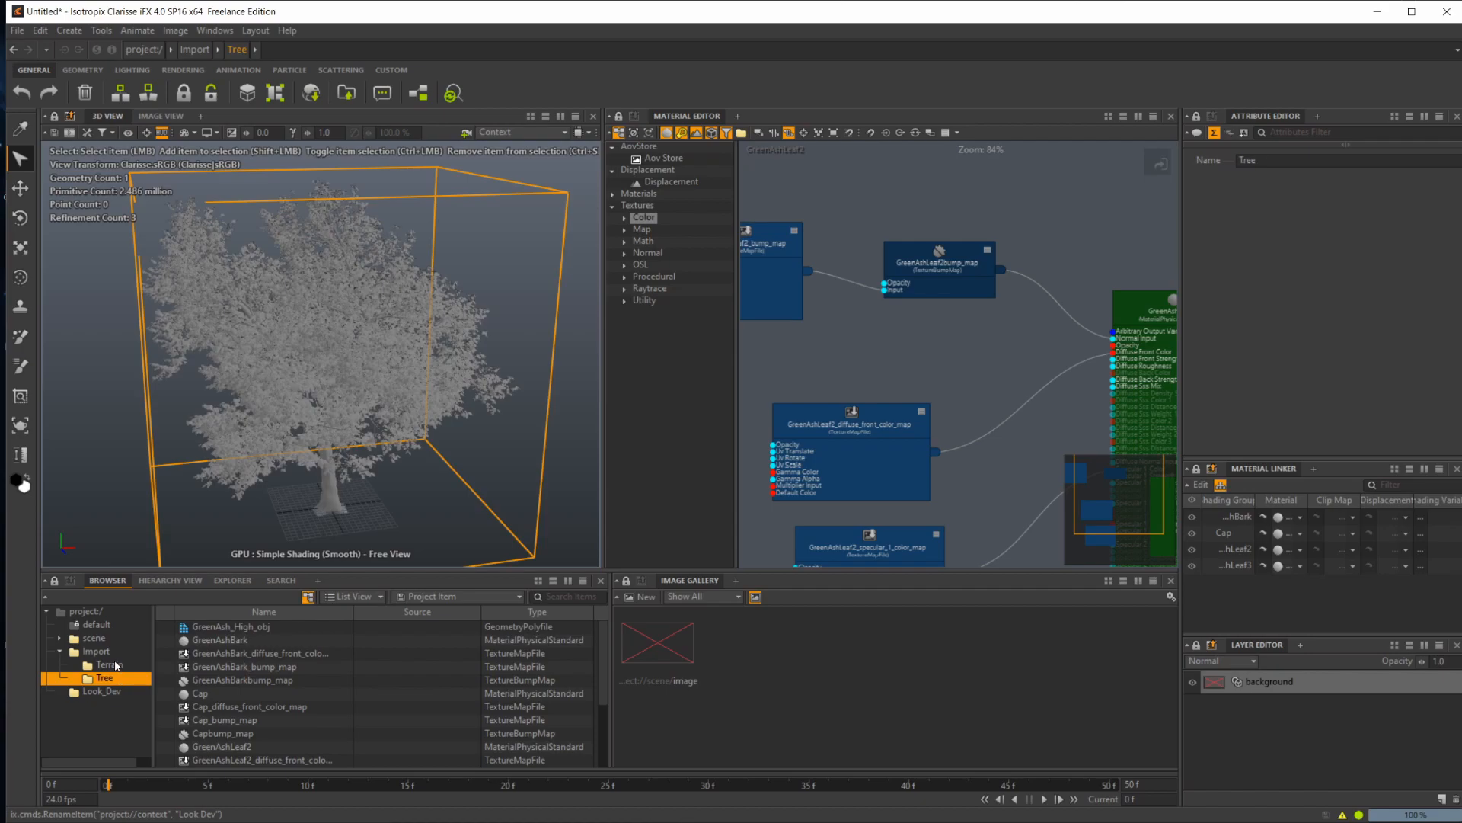
{"action": "left_click", "coordinate": [99, 652]}
{"action": "left_click", "coordinate": [109, 678]}
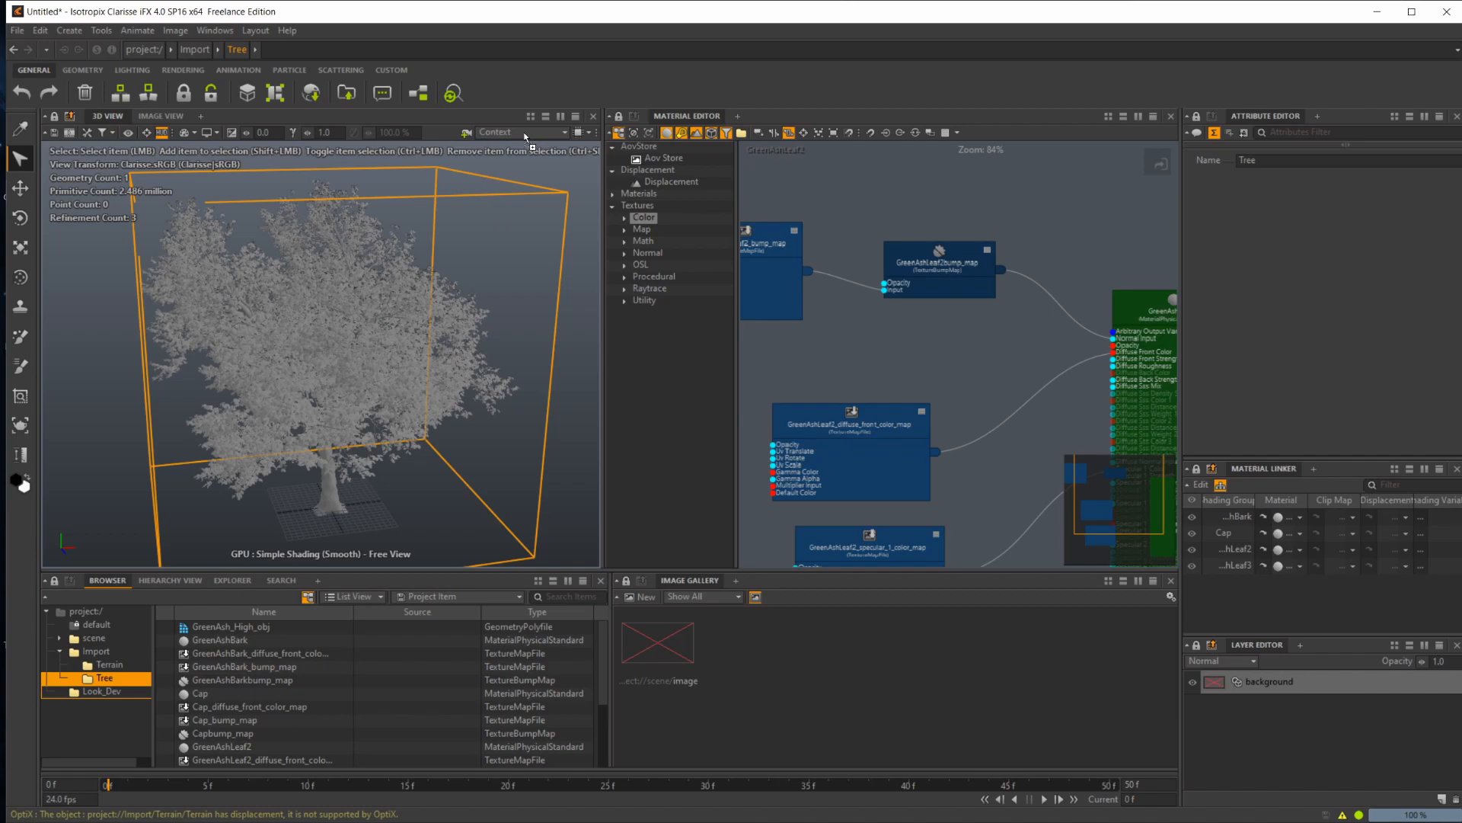
{"action": "left_click_drag", "start_coordinate": [499, 134], "coordinate": [507, 132]}
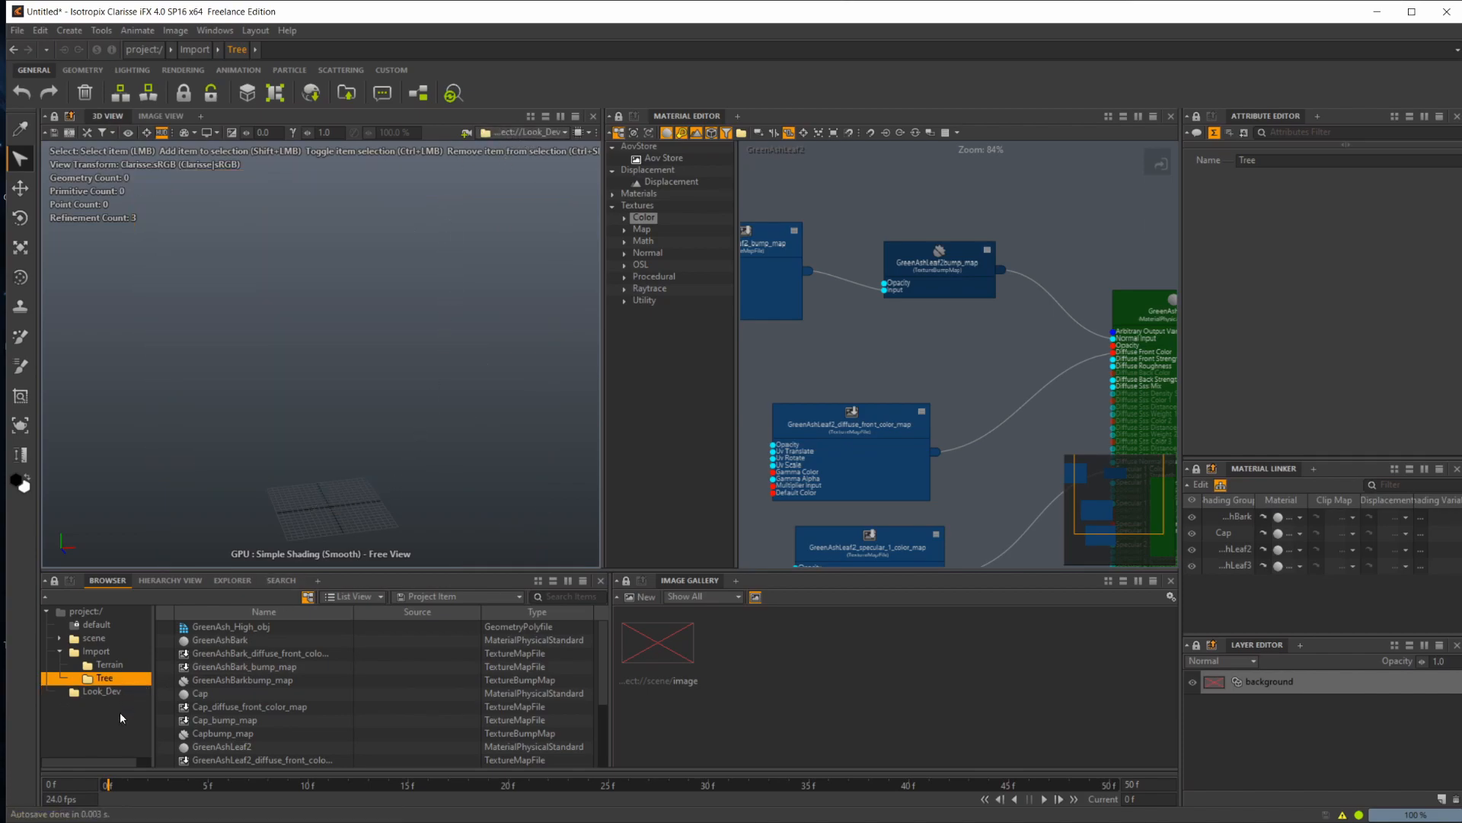
Step: Switch between the Import, Terrain and Tree contexts to check what the 3D view displays
{"action": "key", "text": "Up"}
{"action": "key", "text": "Up"}
{"action": "key", "text": "Up"}
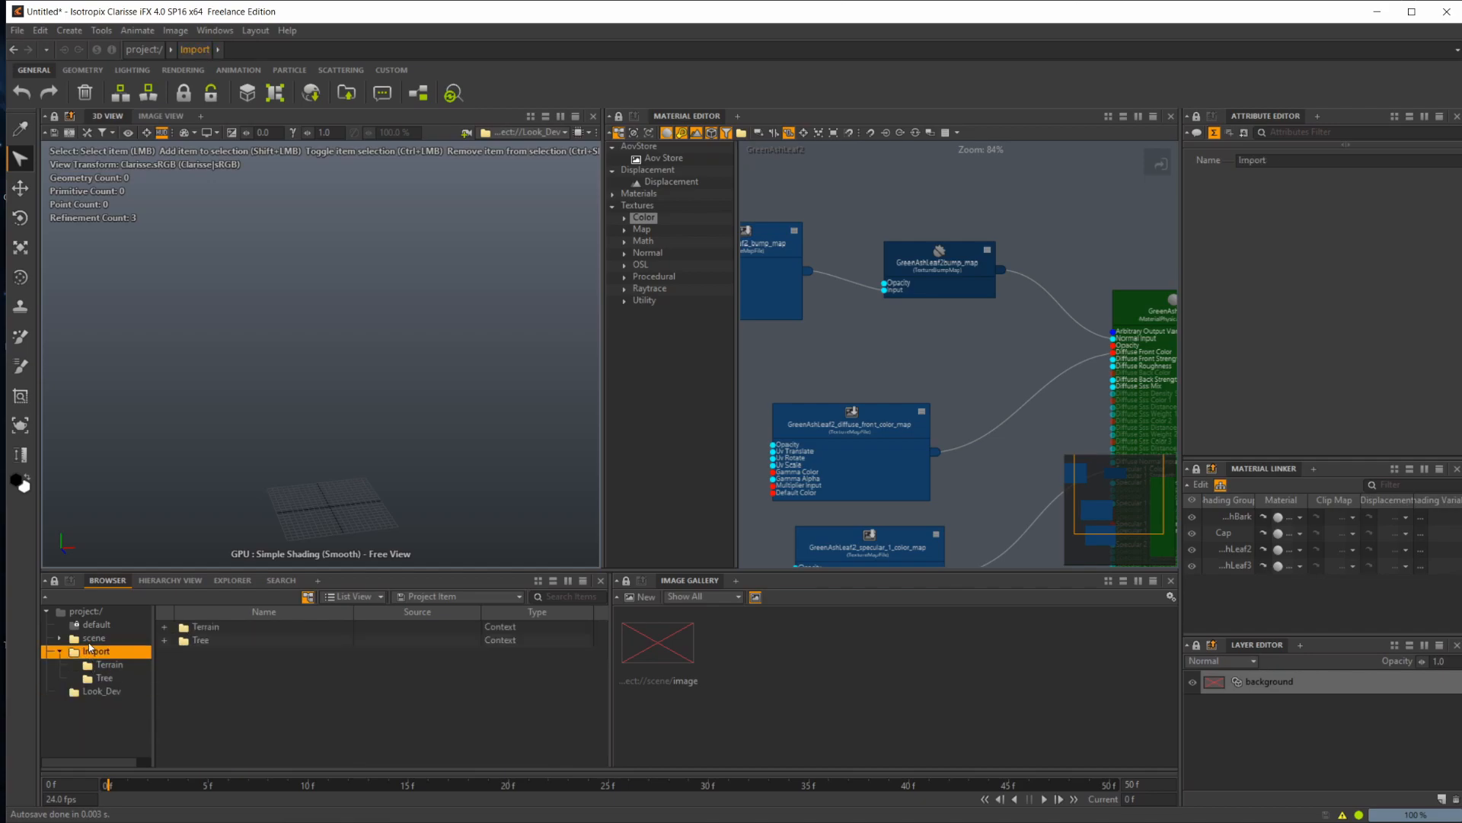
{"action": "left_click", "coordinate": [96, 664]}
{"action": "left_click", "coordinate": [102, 678]}
{"action": "left_click", "coordinate": [95, 652]}
Step: Add a physical environment light to the Look_Dev context
{"action": "left_click", "coordinate": [99, 691]}
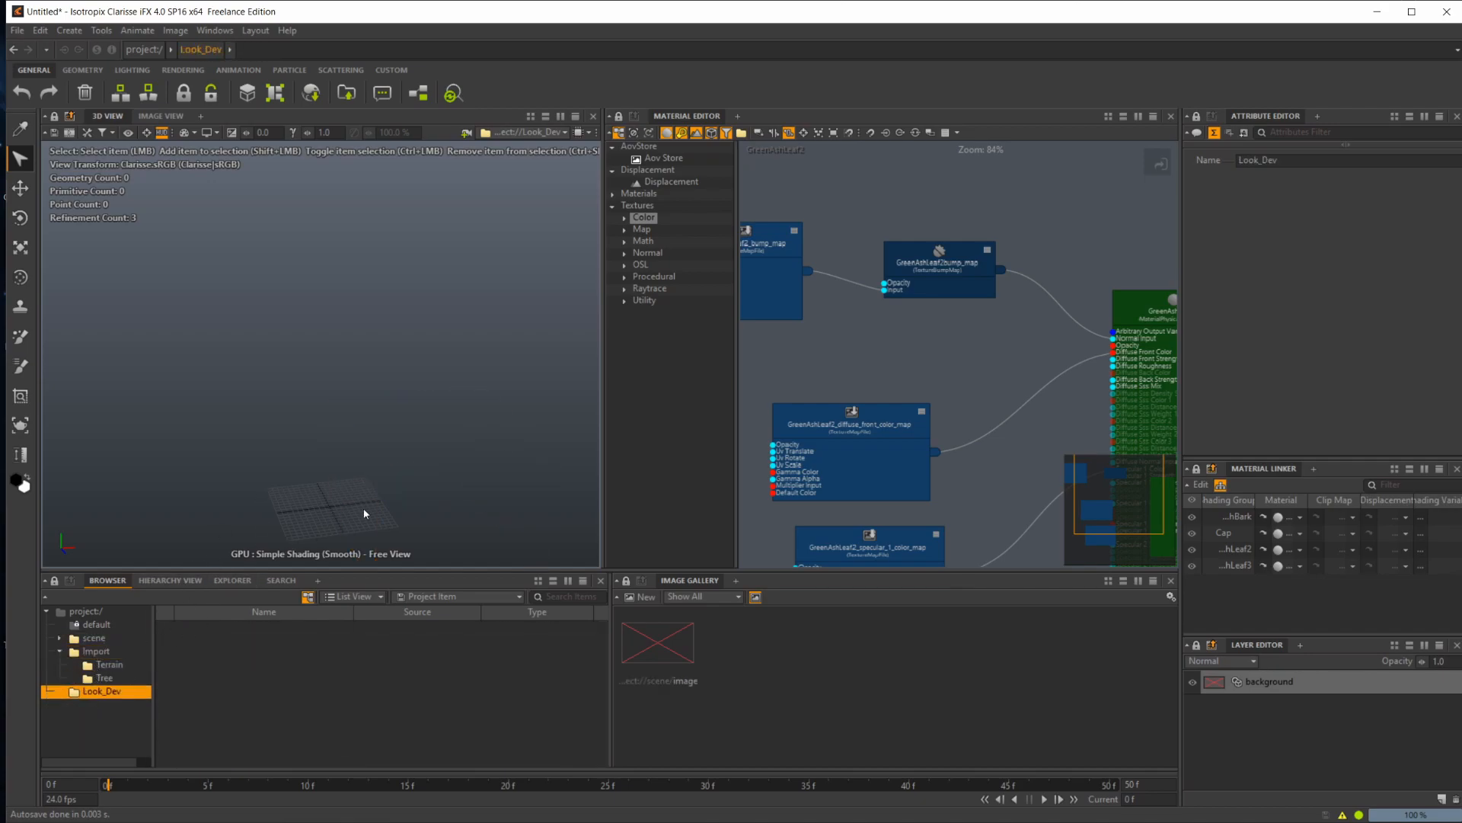
{"action": "middle_click_drag", "start_coordinate": [349, 513], "coordinate": [349, 532], "text": "alt"}
{"action": "right_click_drag", "start_coordinate": [349, 533], "coordinate": [330, 476], "text": "alt"}
{"action": "middle_click_drag", "start_coordinate": [329, 475], "coordinate": [320, 472], "text": "alt"}
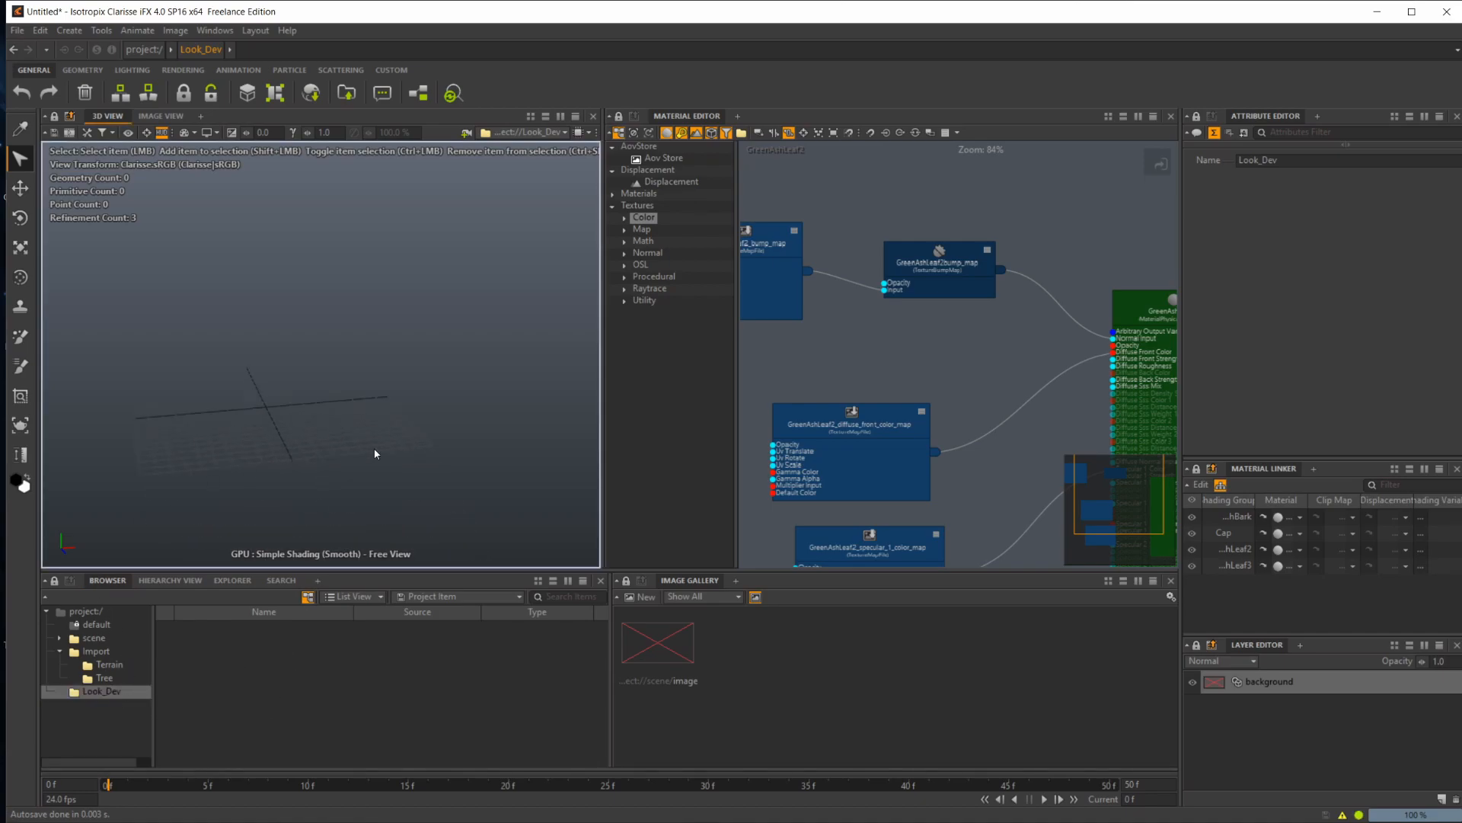
{"action": "right_click", "coordinate": [268, 665]}
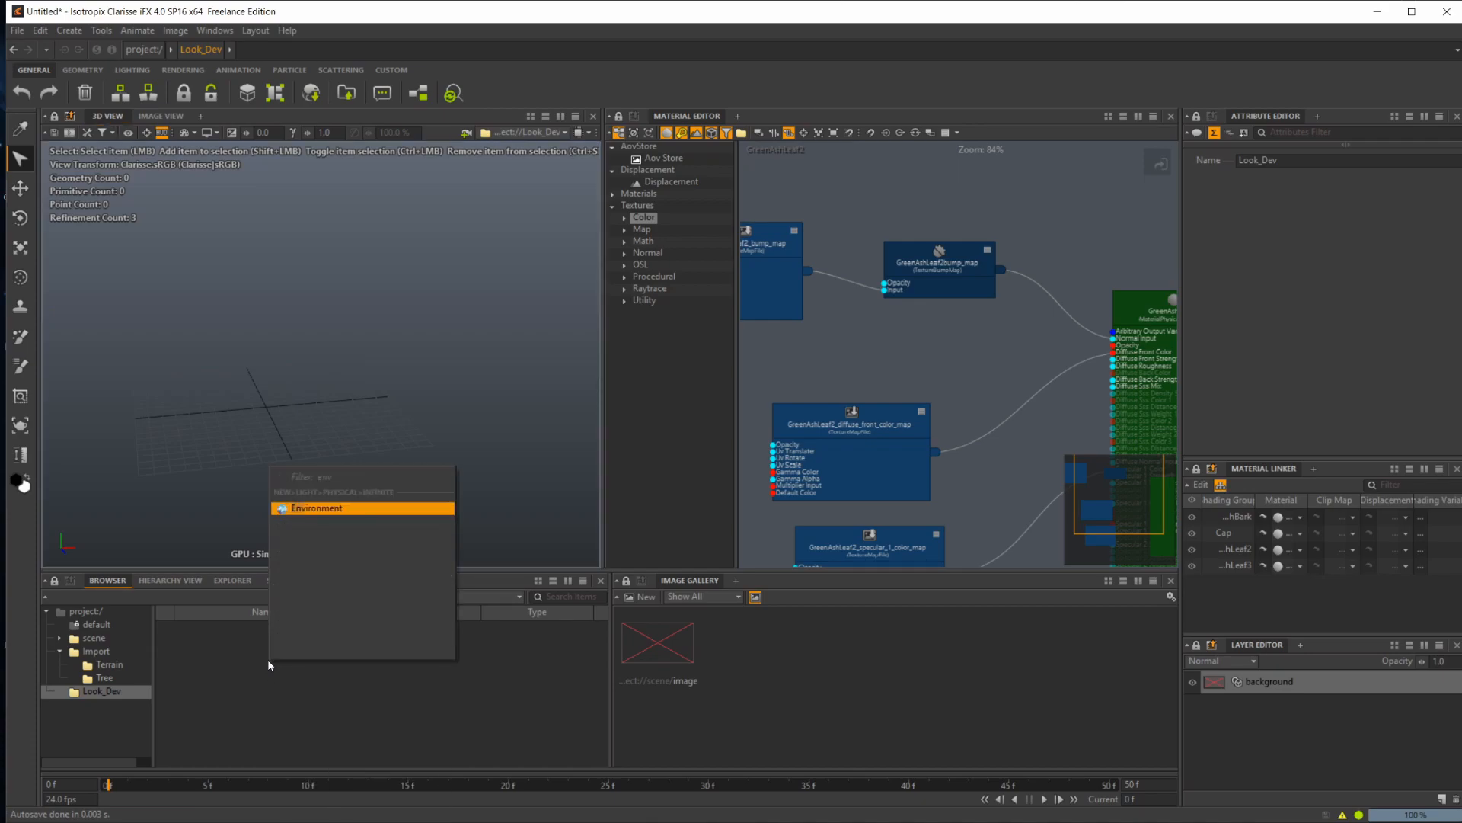
{"action": "key", "text": "Return"}
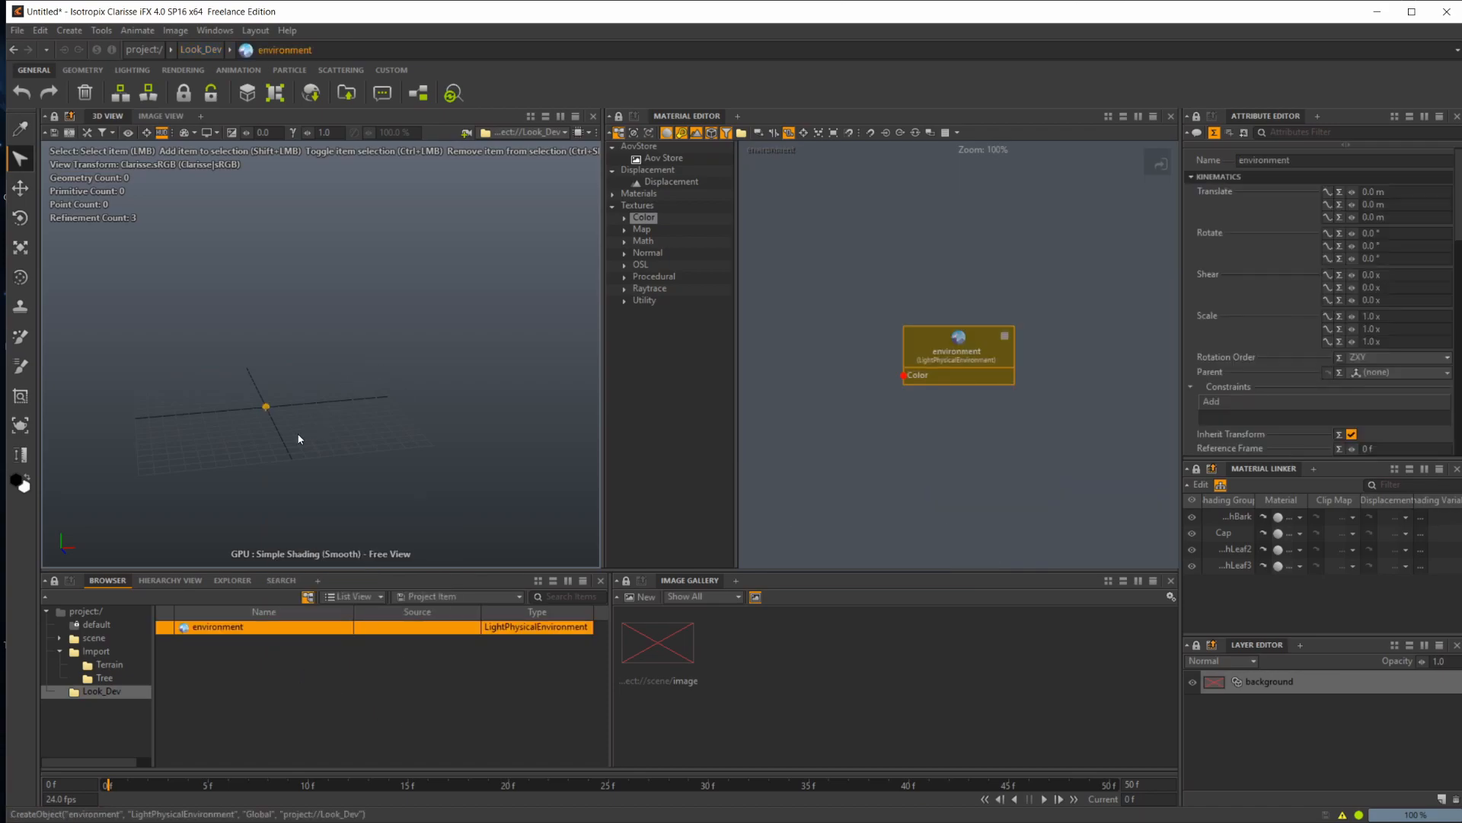
Step: Widen the 3D view at the expense of the material editor
{"action": "left_click", "coordinate": [300, 431]}
{"action": "left_click_drag", "start_coordinate": [602, 352], "coordinate": [931, 352]}
{"action": "left_click_drag", "start_coordinate": [432, 489], "coordinate": [410, 502], "text": "alt"}
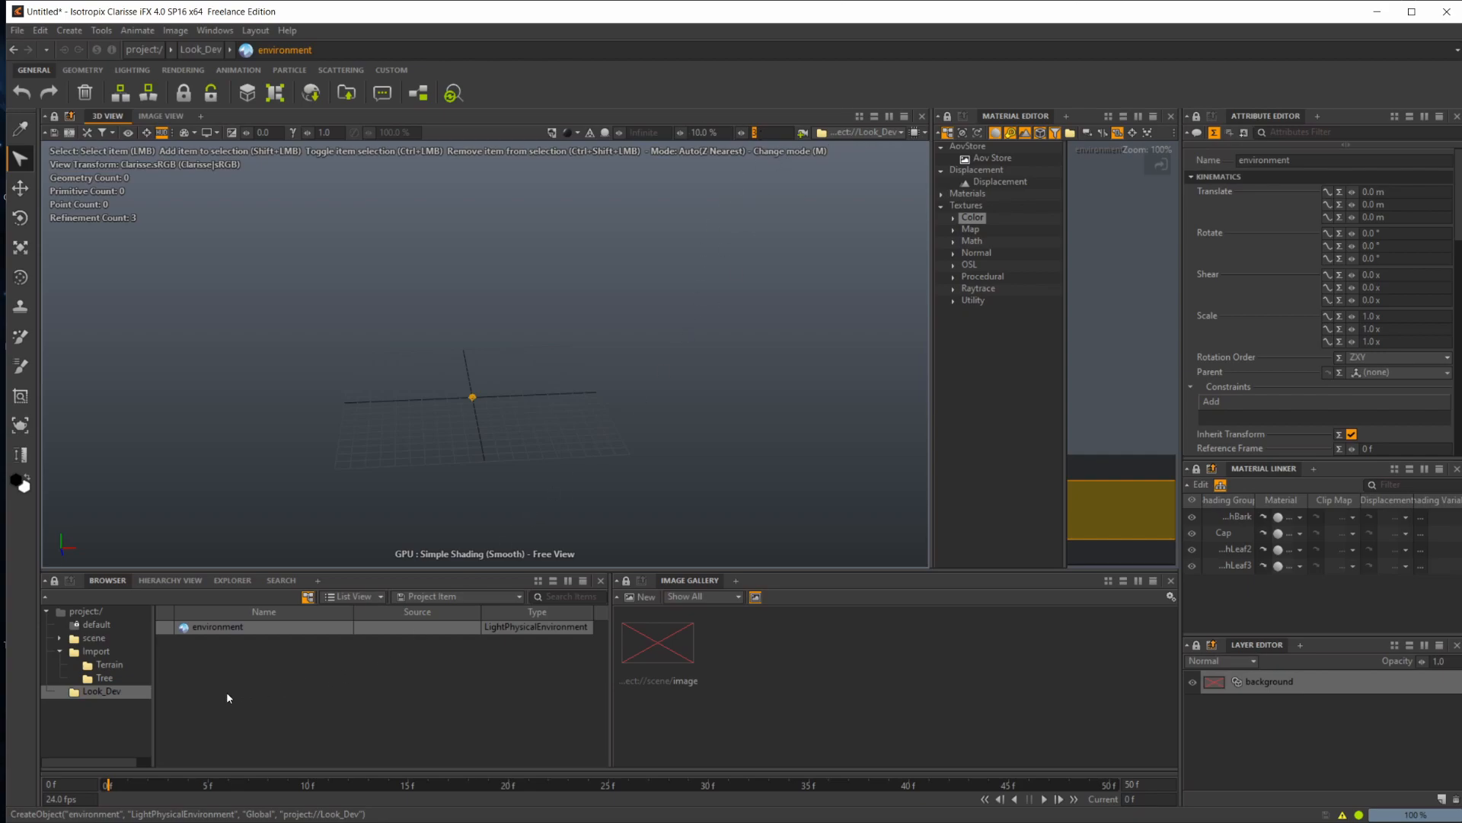
Step: Create an instance of the GreenAsh_High_obj tree geometry in the Look_Dev context and show that context's contents with the whole tree in view
{"action": "left_click", "coordinate": [110, 678]}
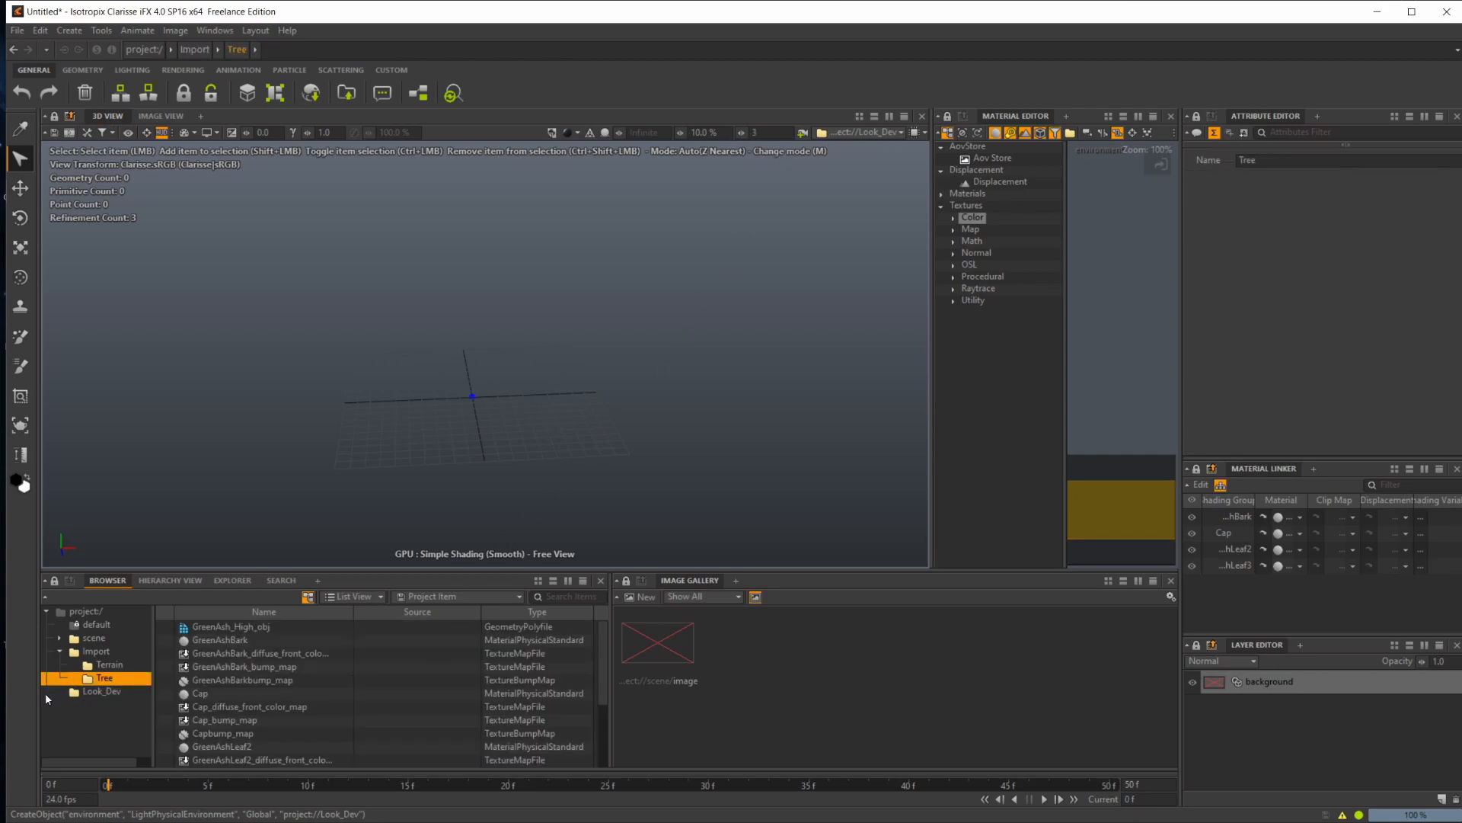
{"action": "left_click", "coordinate": [230, 631]}
{"action": "left_click_drag", "start_coordinate": [230, 631], "coordinate": [111, 680]}
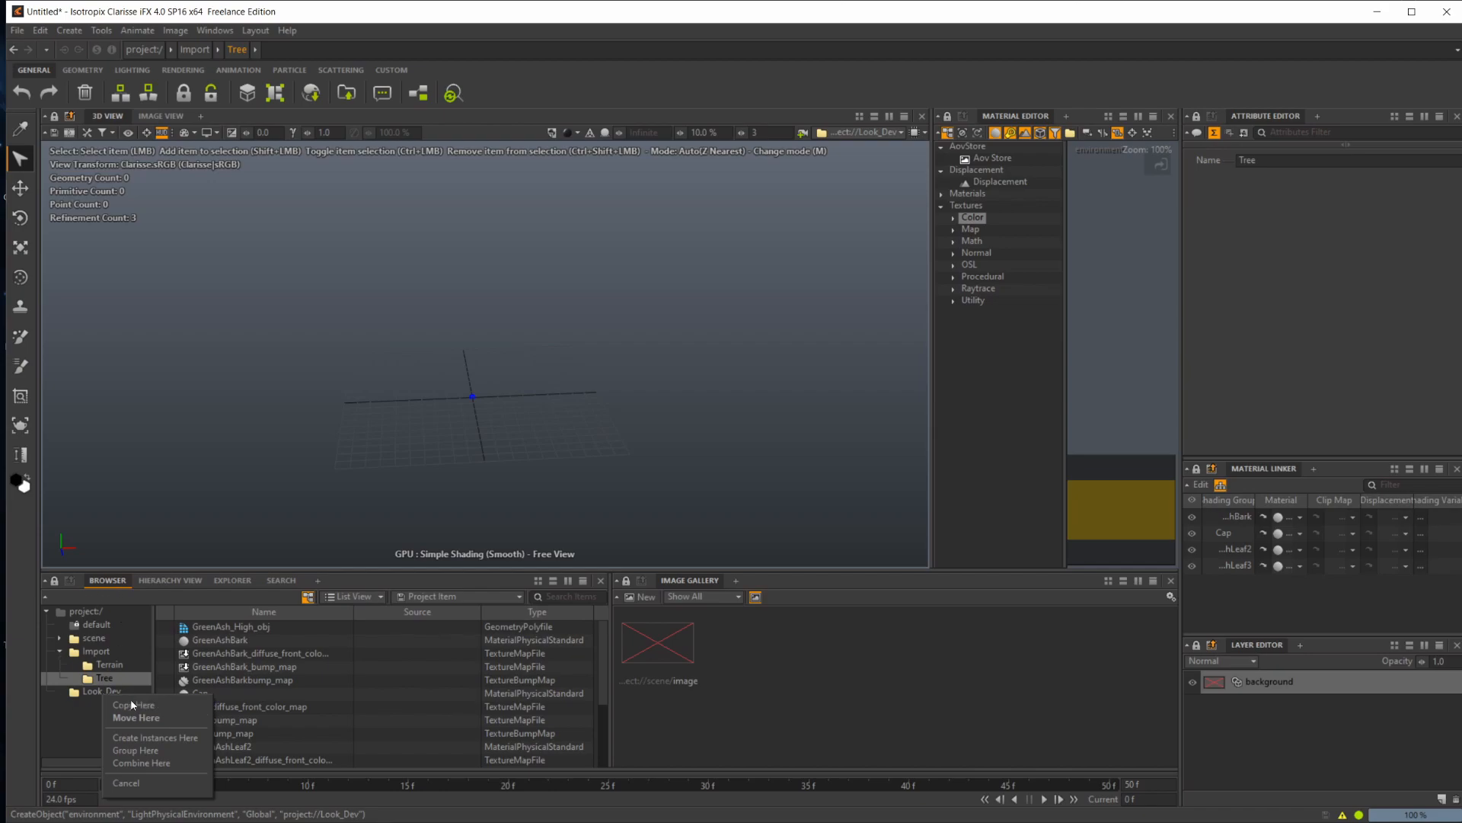
{"action": "left_click", "coordinate": [122, 740]}
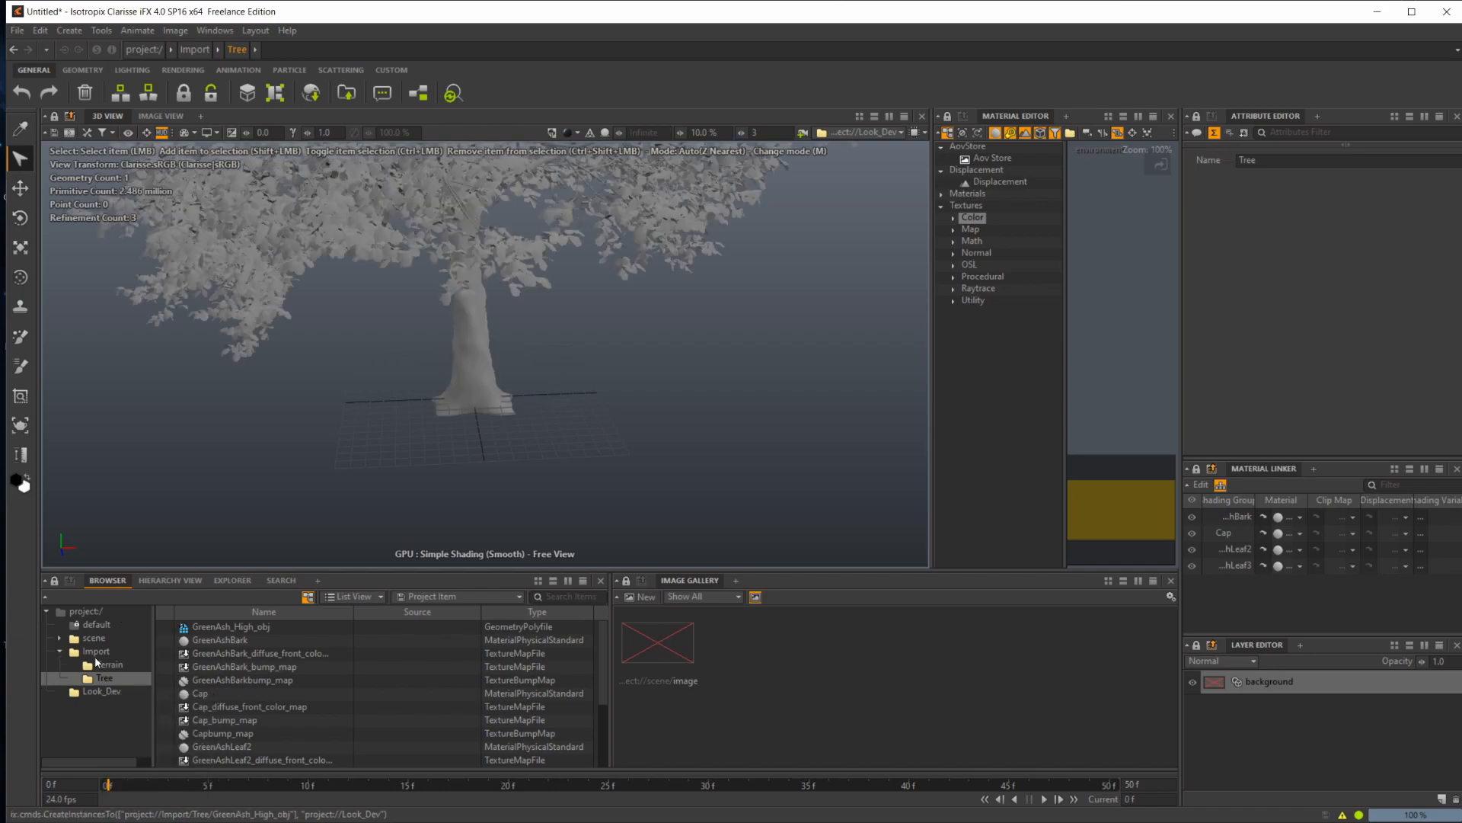
{"action": "scroll", "coordinate": [506, 402], "scroll_direction": "down", "scroll_amount": 6}
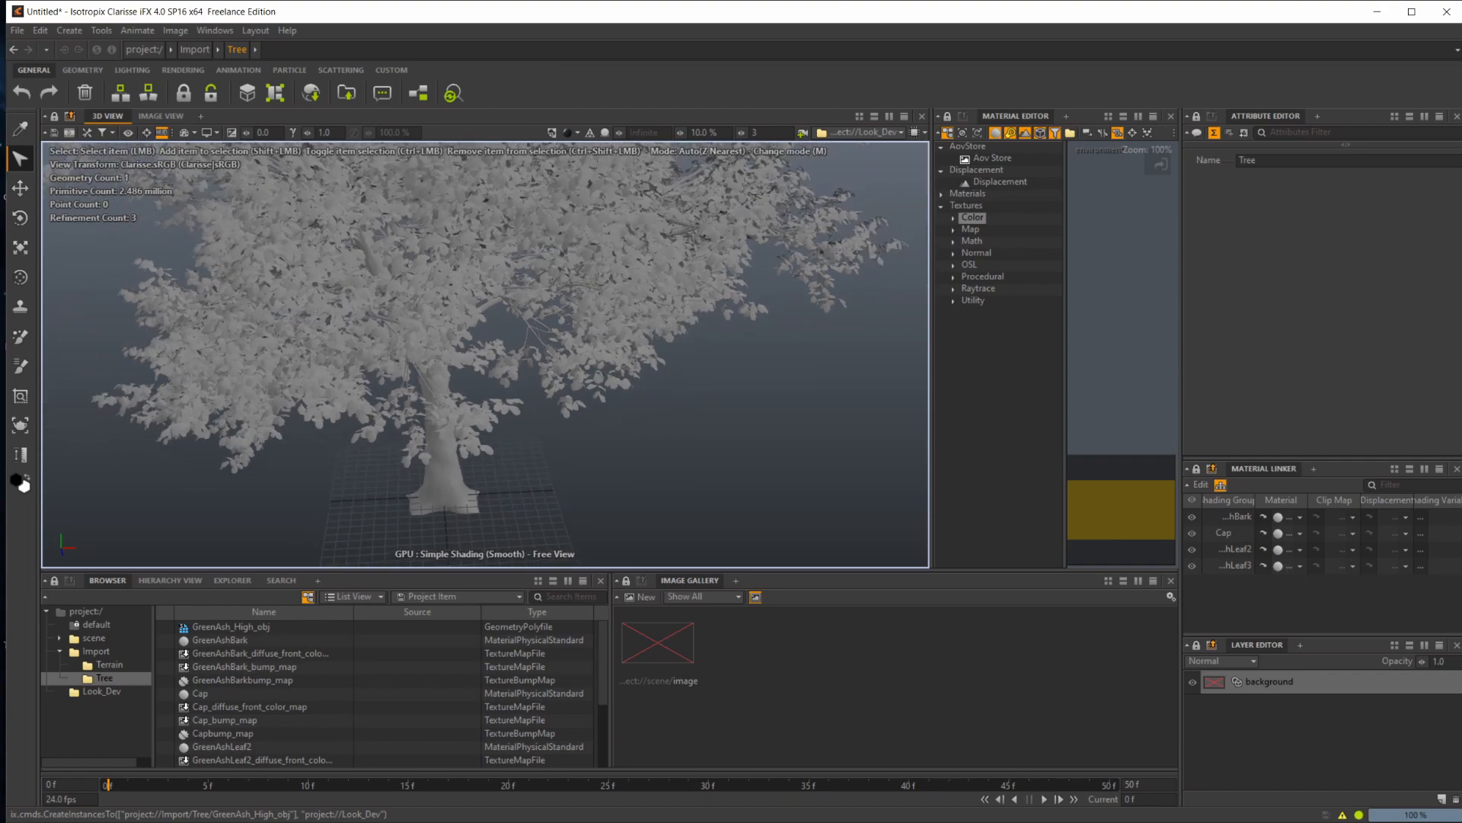
{"action": "scroll", "coordinate": [487, 385], "scroll_direction": "up", "scroll_amount": 2}
{"action": "left_click", "coordinate": [106, 691]}
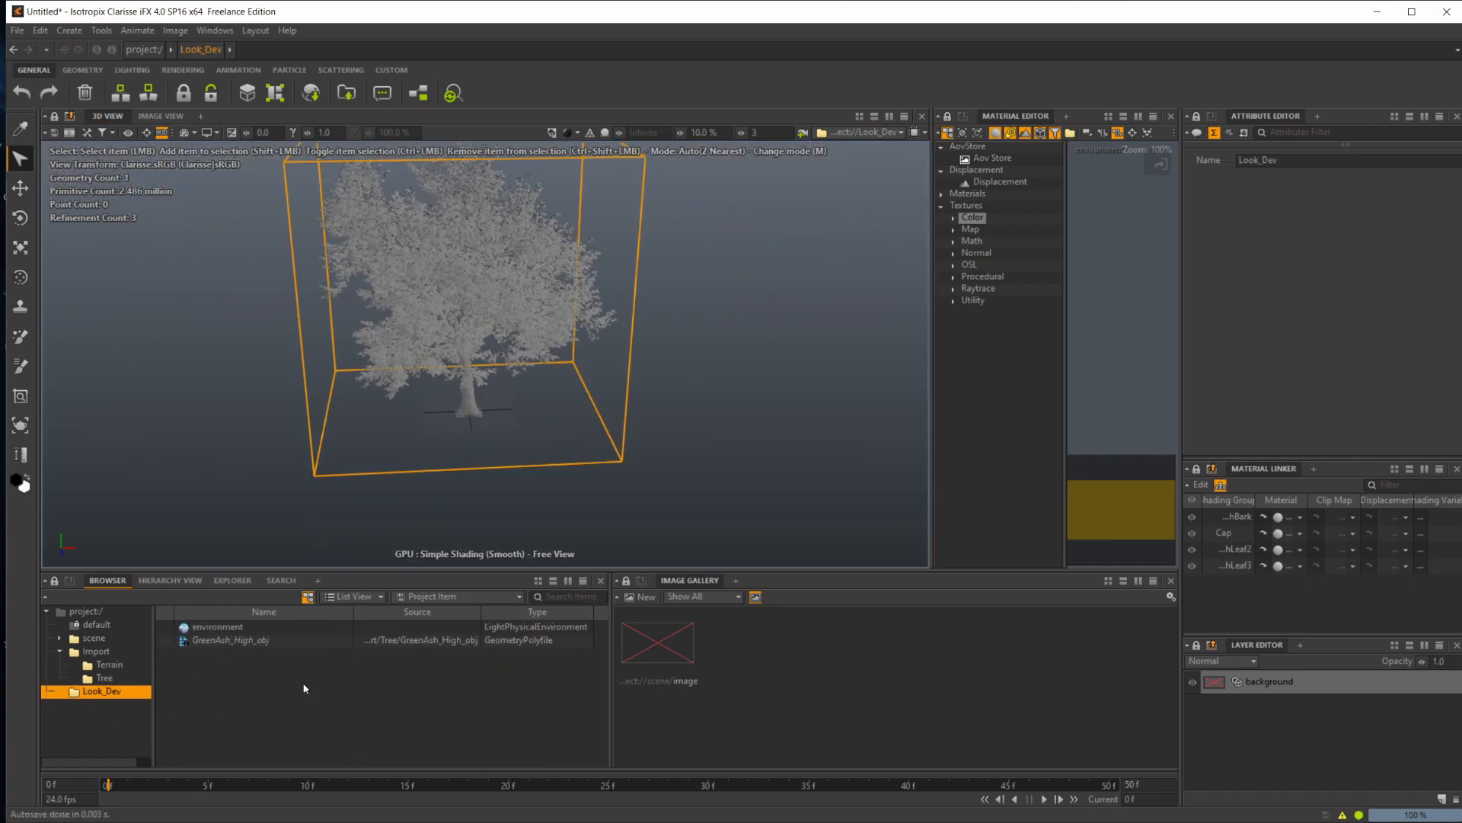
{"action": "left_click_drag", "start_coordinate": [503, 336], "coordinate": [511, 305], "text": "alt"}
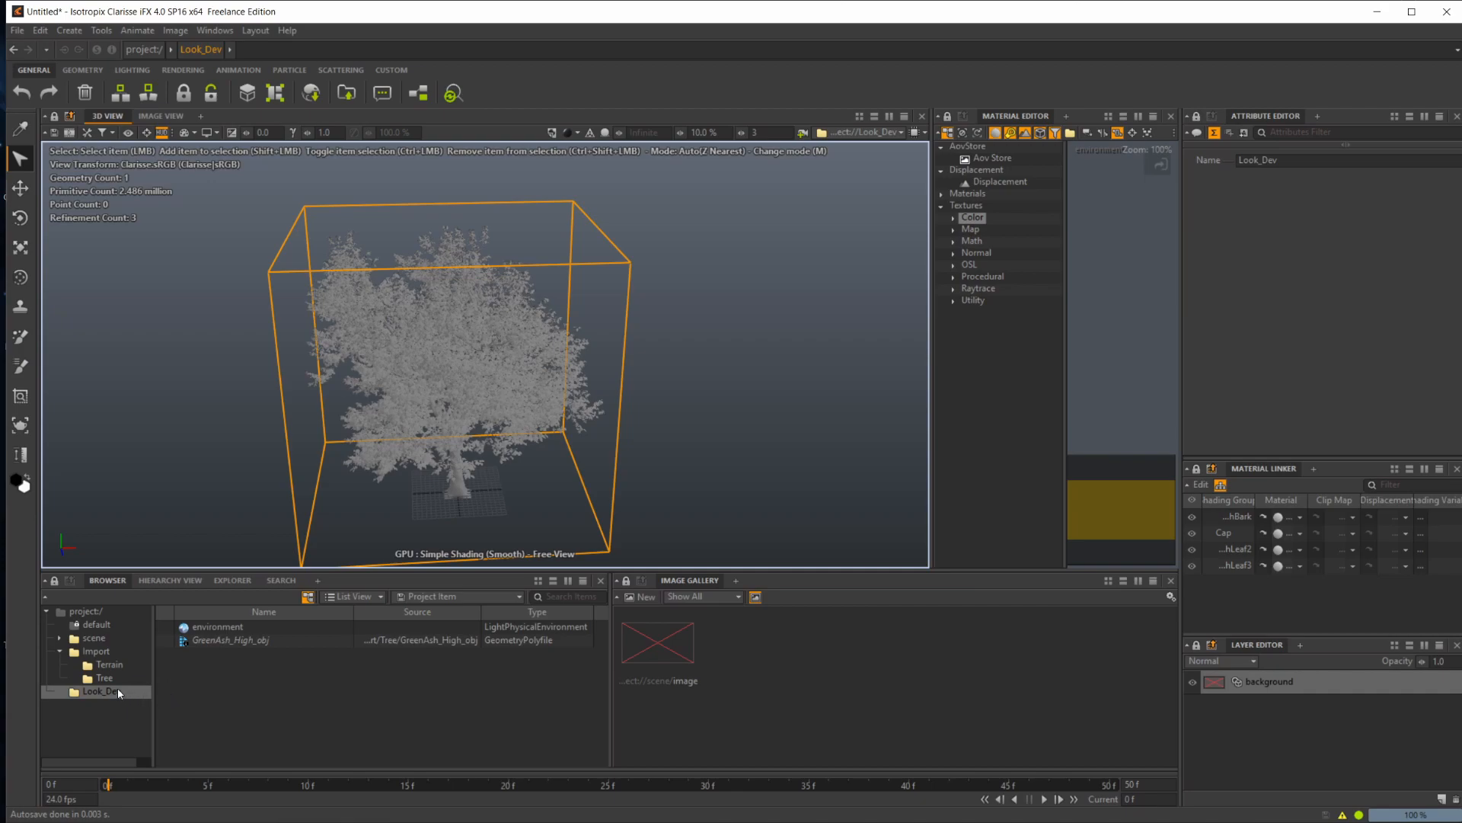
Step: Examine the instanced tree's attributes in Look_Dev, including kinematics, visibility, lighting, shading and 3D view settings
{"action": "left_click", "coordinate": [243, 641]}
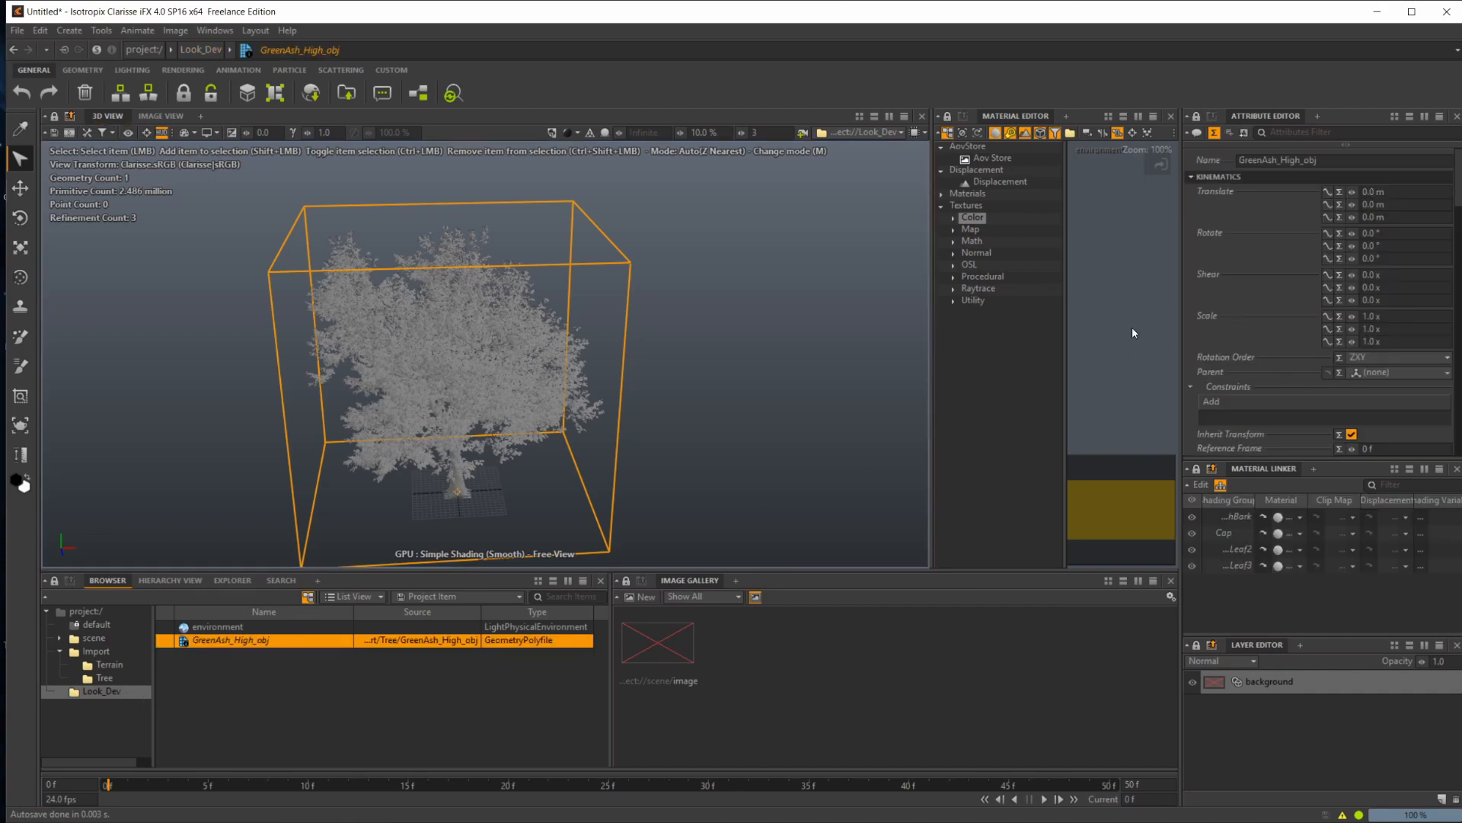
{"action": "scroll", "coordinate": [1309, 267], "scroll_direction": "down", "scroll_amount": 5}
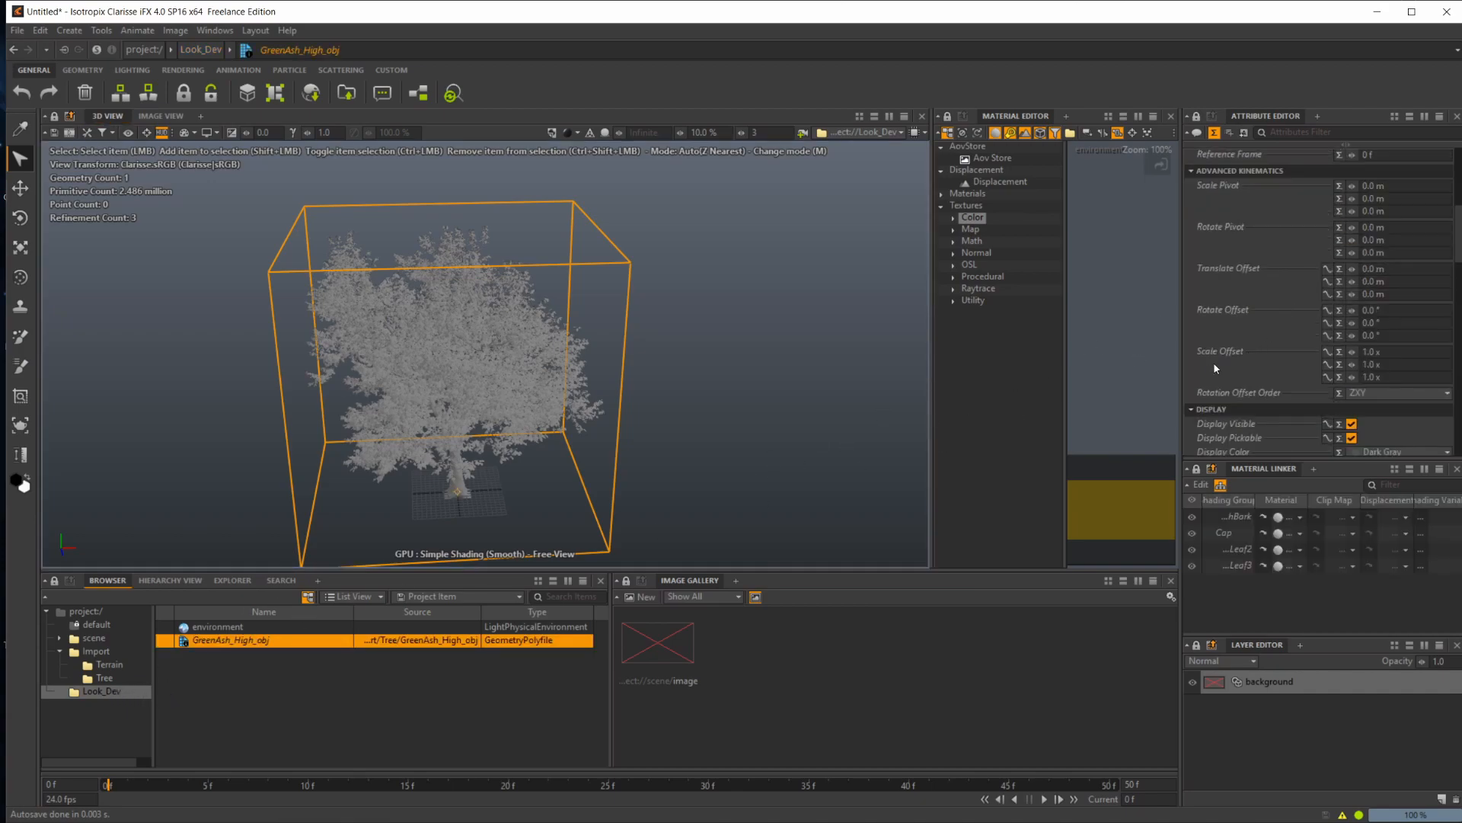
{"action": "left_click", "coordinate": [104, 678]}
{"action": "left_click", "coordinate": [108, 691]}
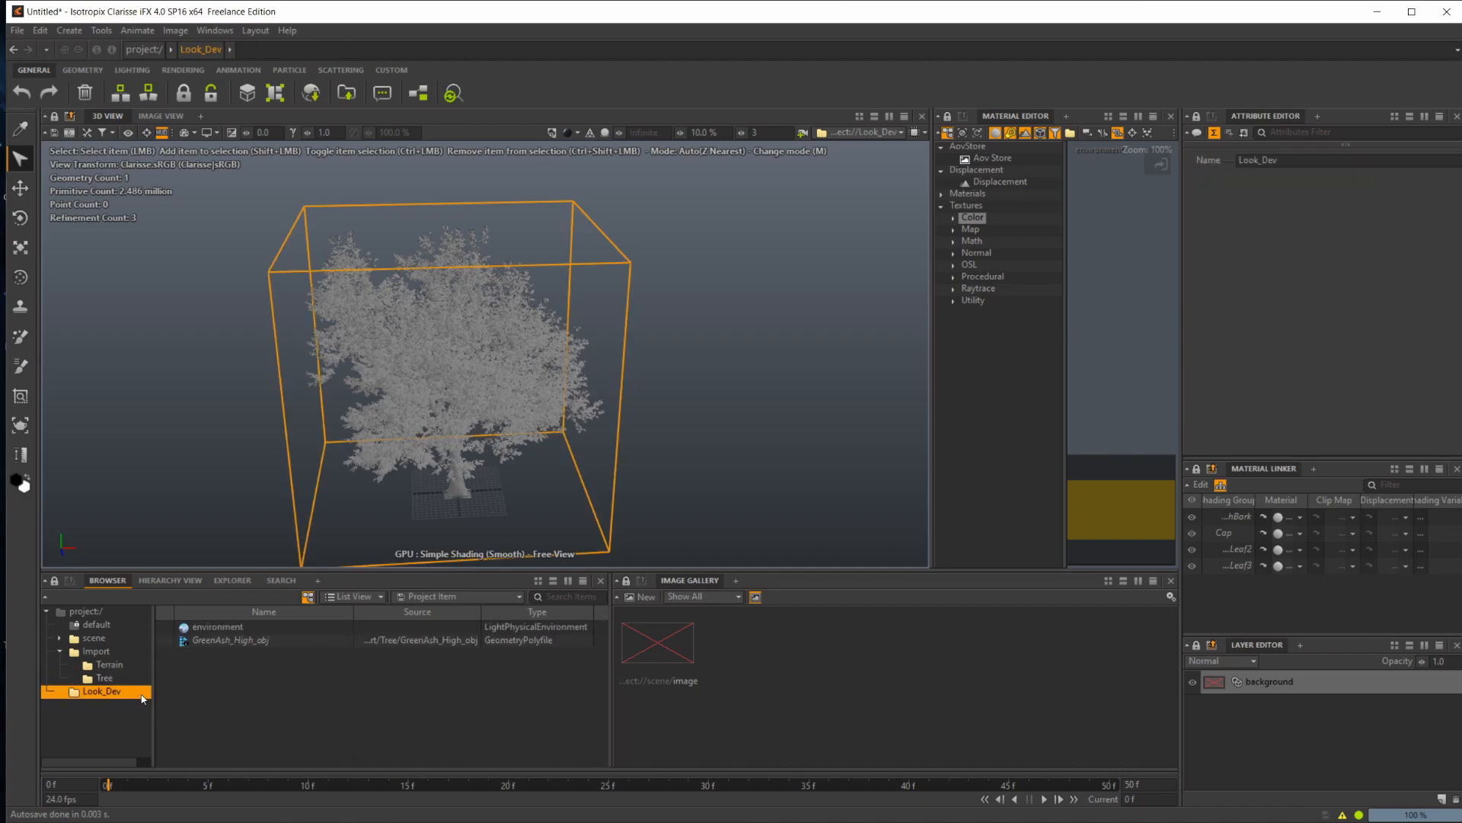
{"action": "left_click", "coordinate": [230, 640]}
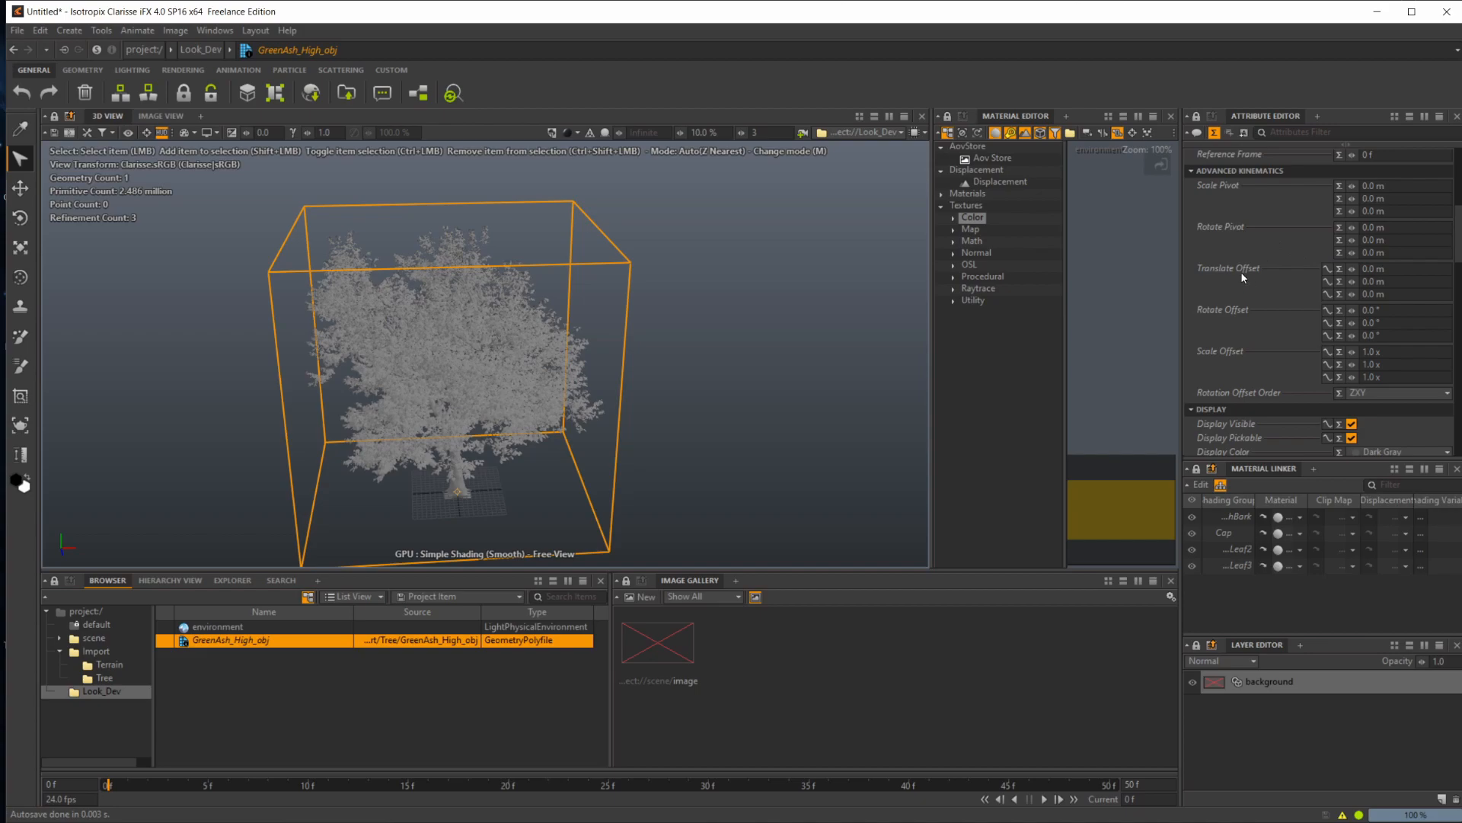
{"action": "scroll", "coordinate": [1241, 271], "scroll_direction": "down", "scroll_amount": 6}
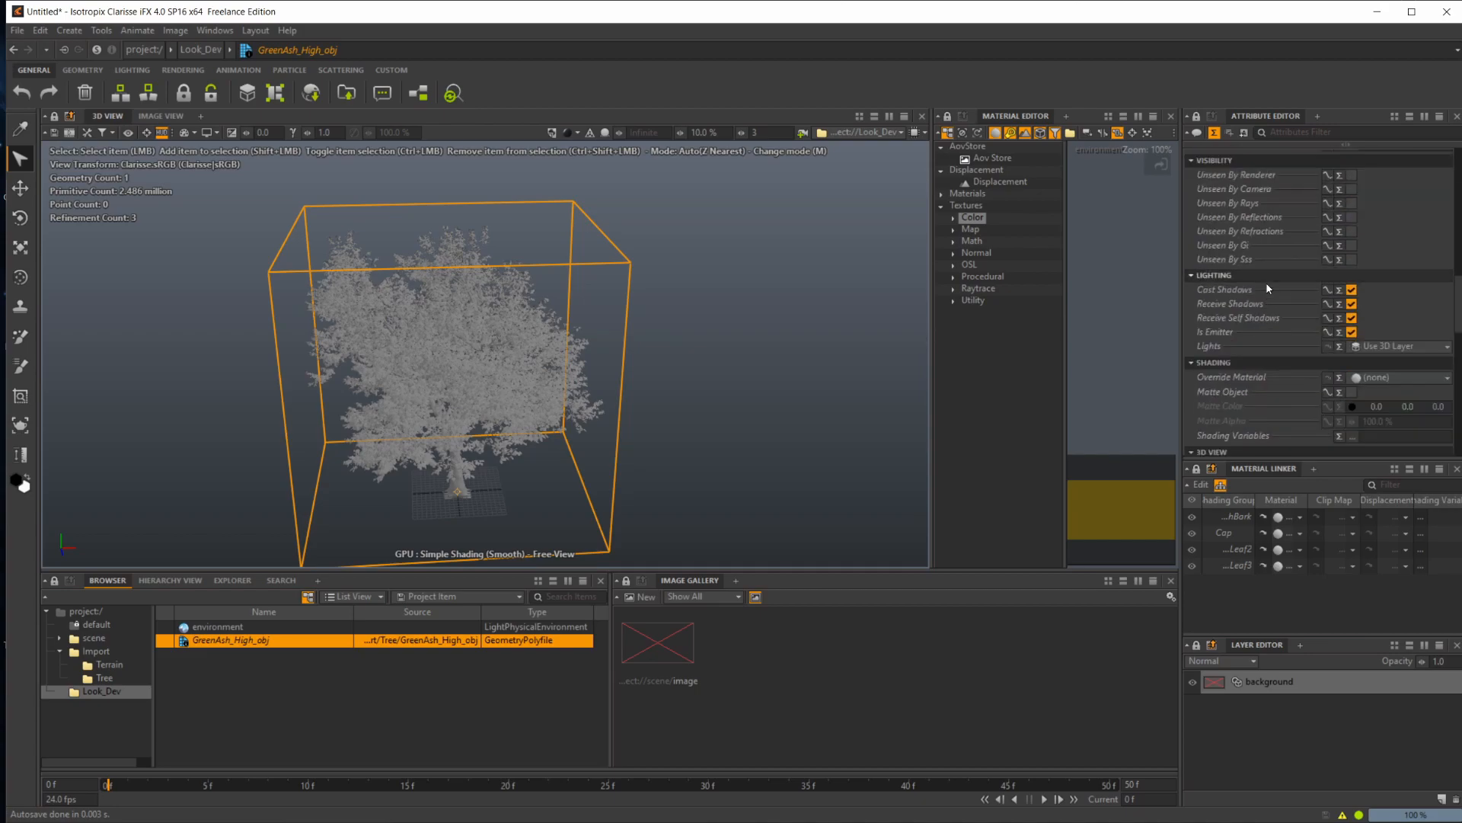
{"action": "scroll", "coordinate": [1242, 345], "scroll_direction": "down", "scroll_amount": 4}
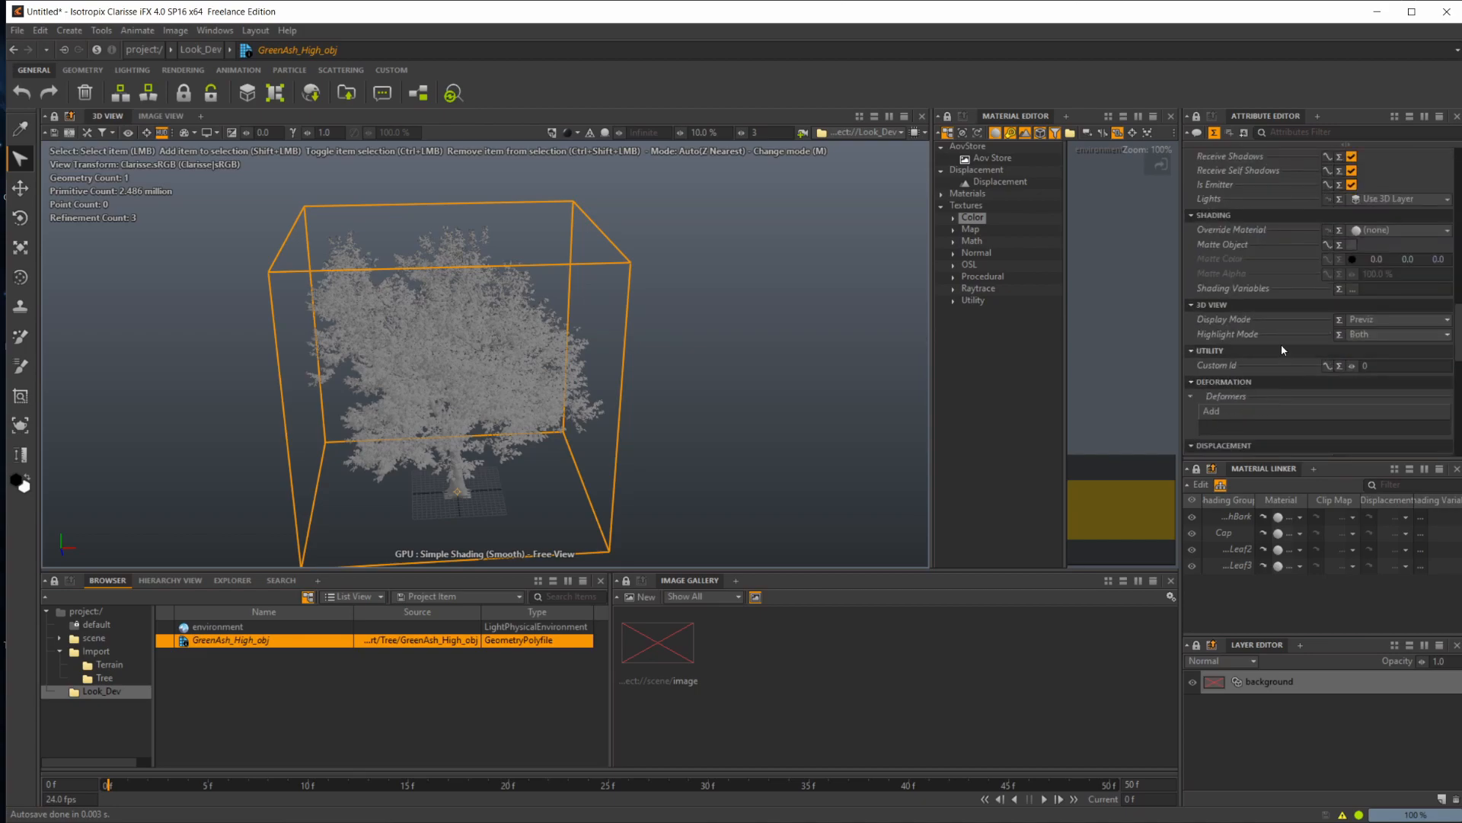
{"action": "scroll", "coordinate": [1234, 305], "scroll_direction": "up", "scroll_amount": 10}
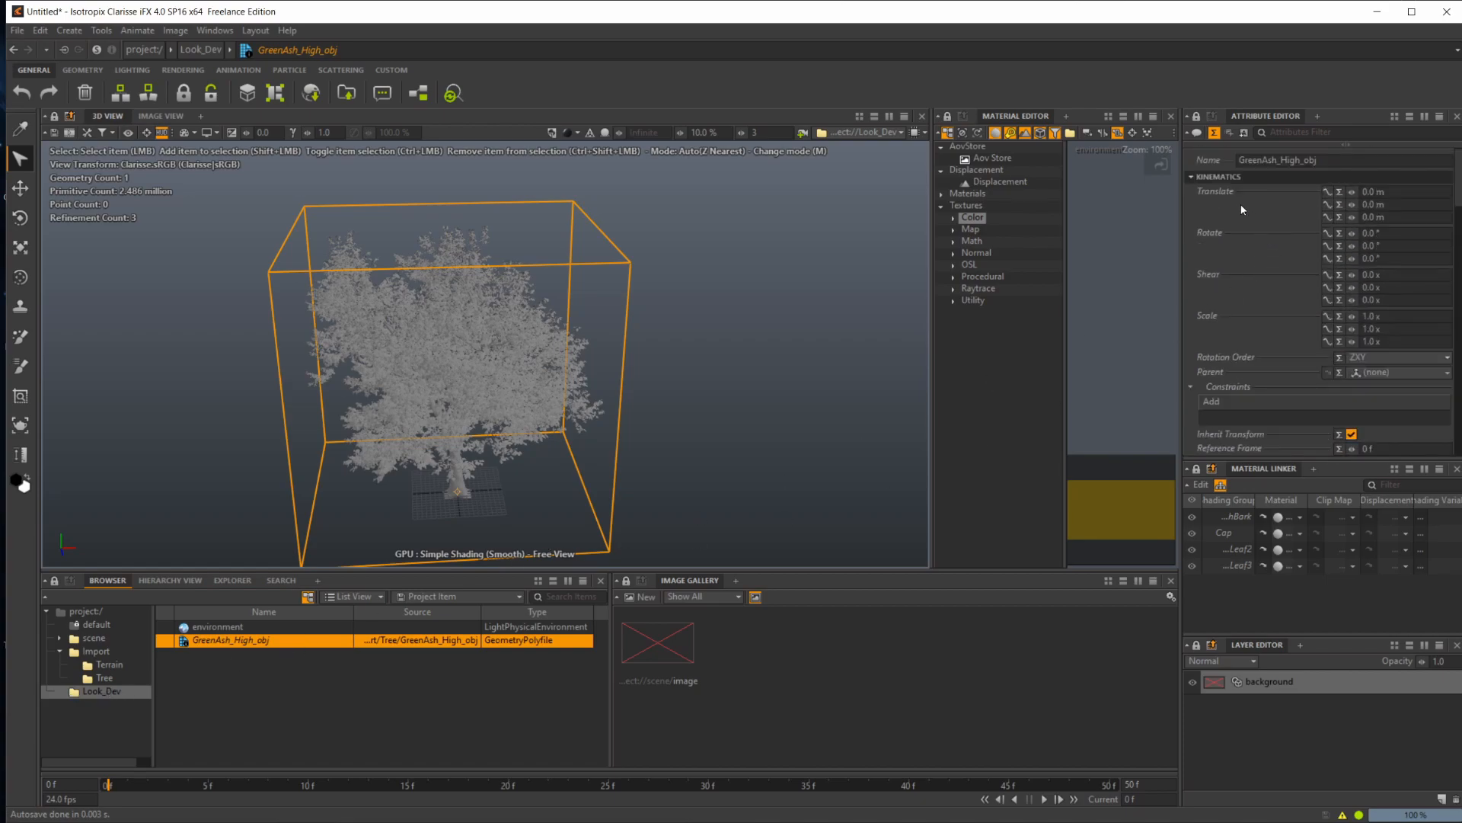
Step: Localize the Translate attribute of the GreenAsh_High_obj instance in Look_Dev, then return to the Look_Dev context
{"action": "right_click", "coordinate": [1190, 198]}
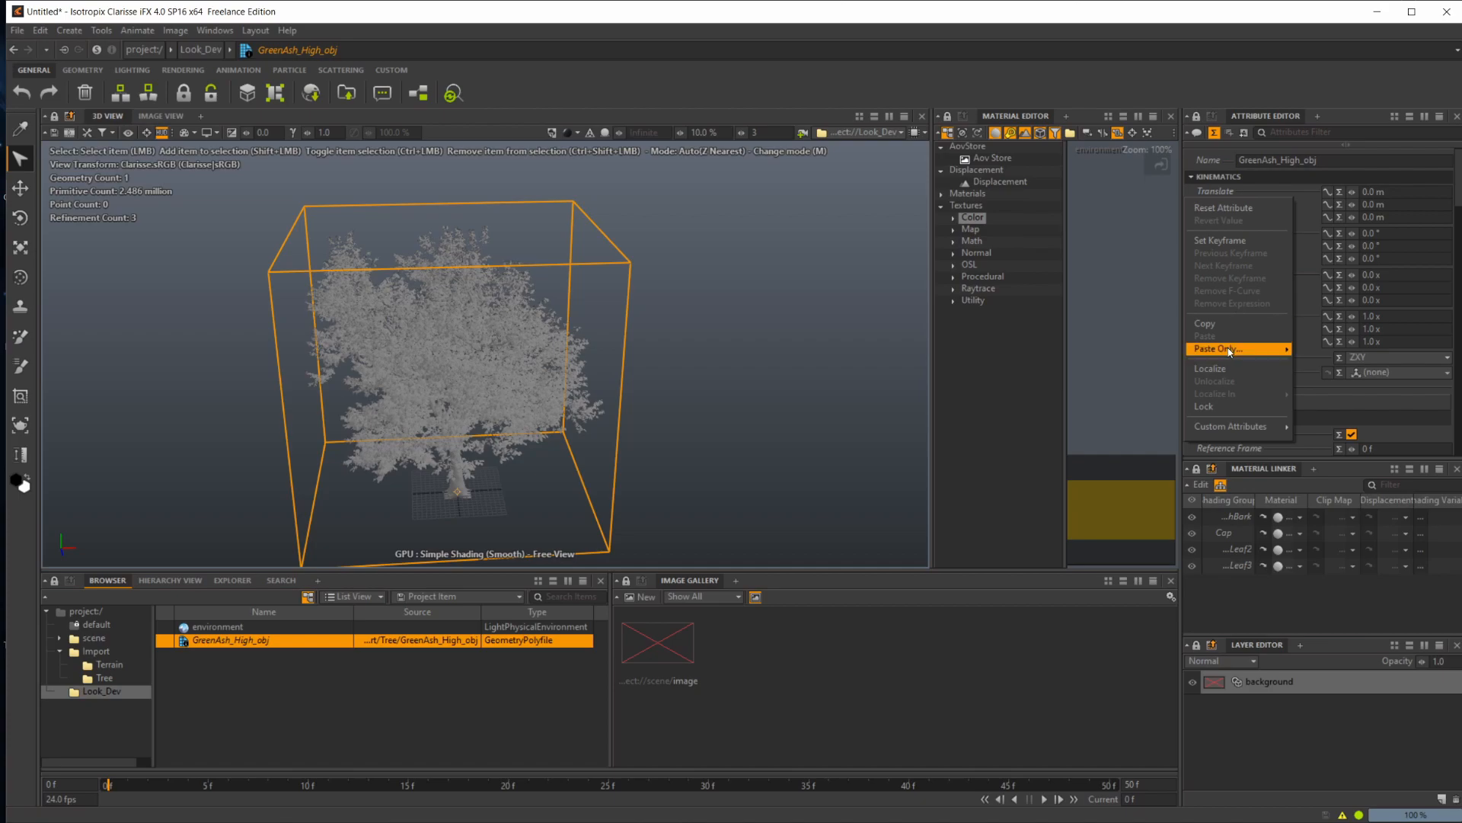
{"action": "left_click", "coordinate": [1232, 369]}
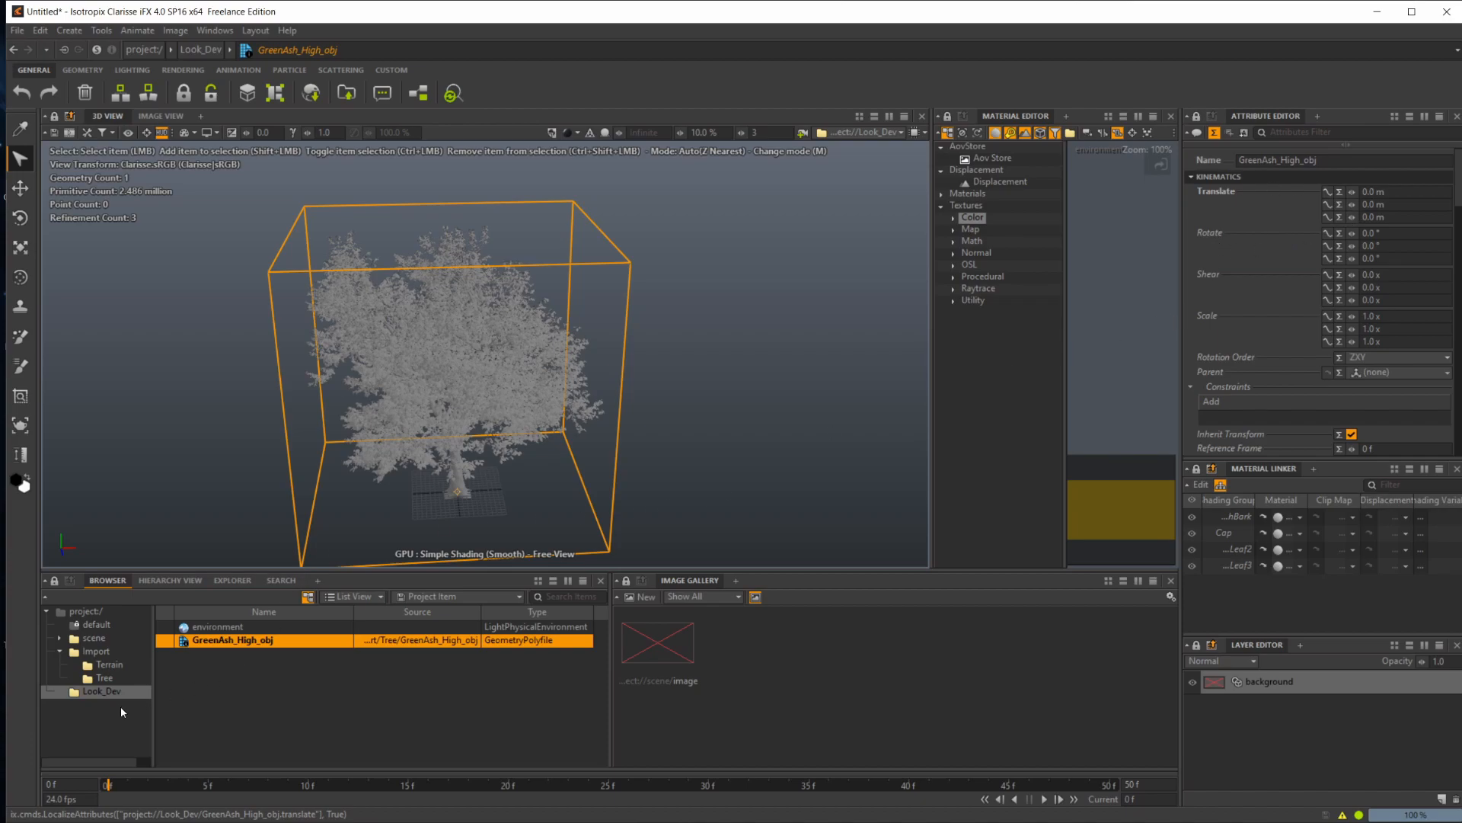
{"action": "left_click", "coordinate": [102, 689]}
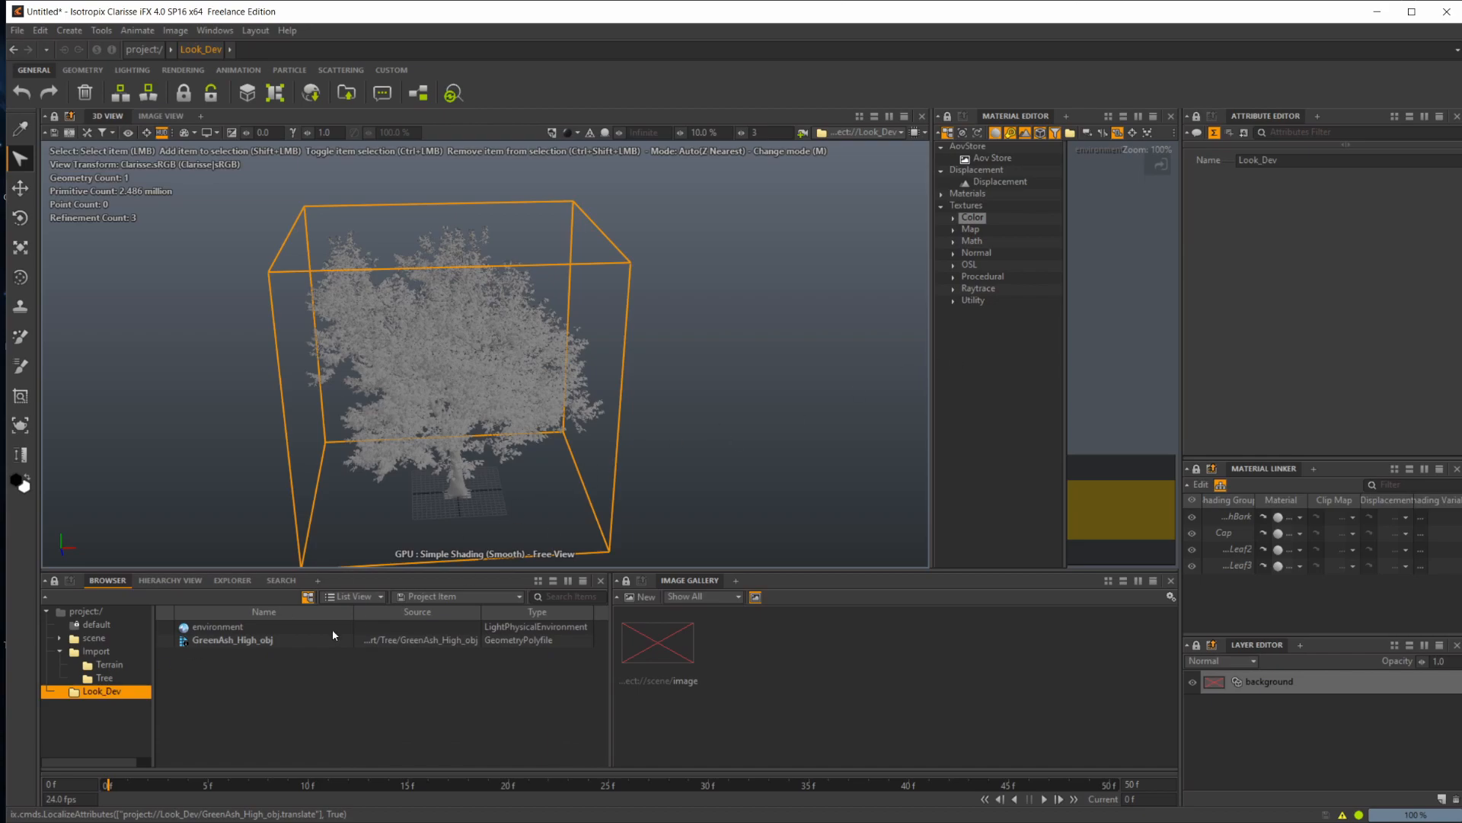
Step: Undo the Translate localization on the GreenAsh_High_obj instance and the selection made before it
{"action": "key", "text": "ctrl+z"}
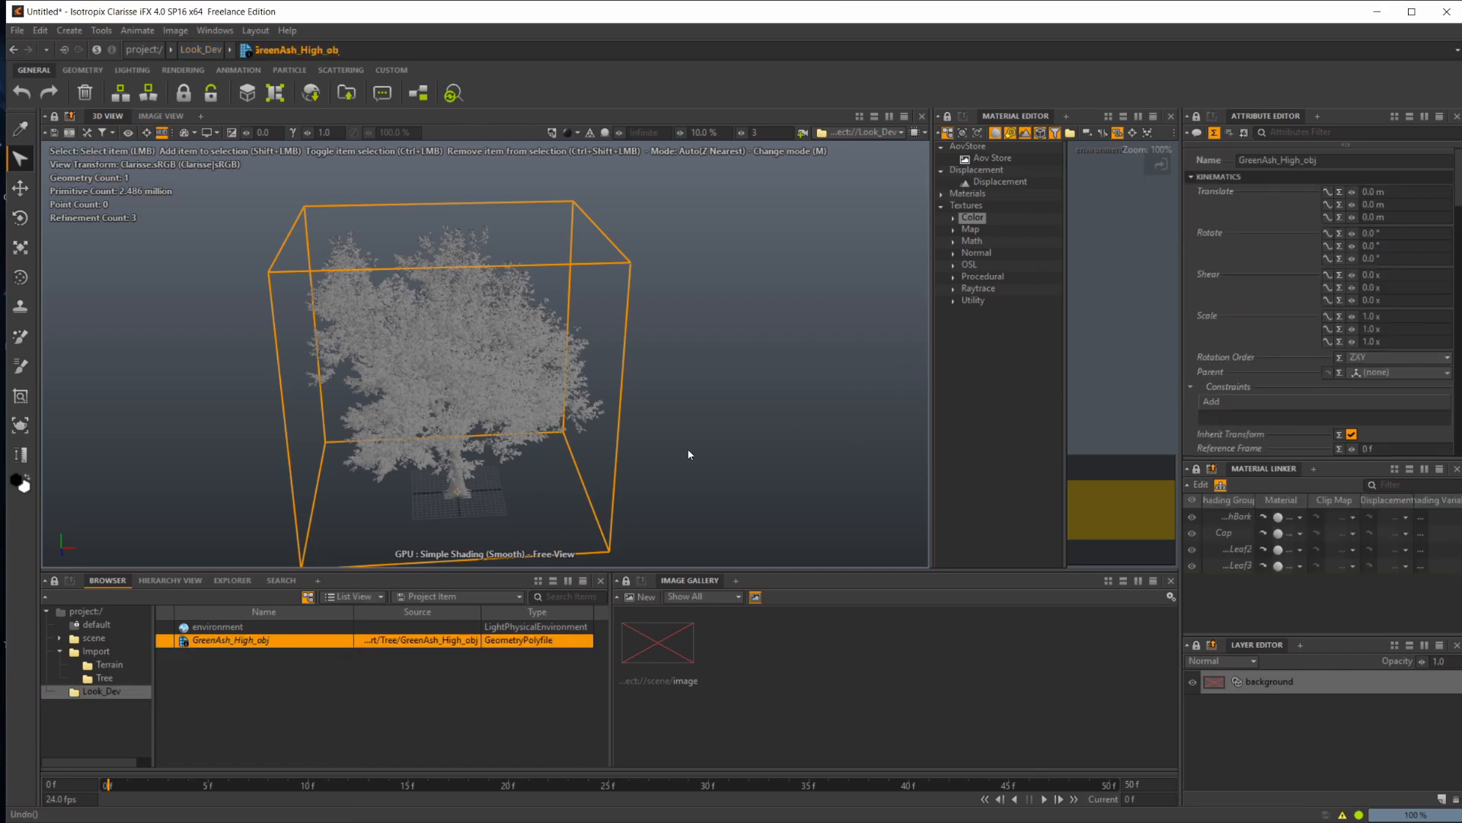
{"action": "key", "text": "ctrl+z"}
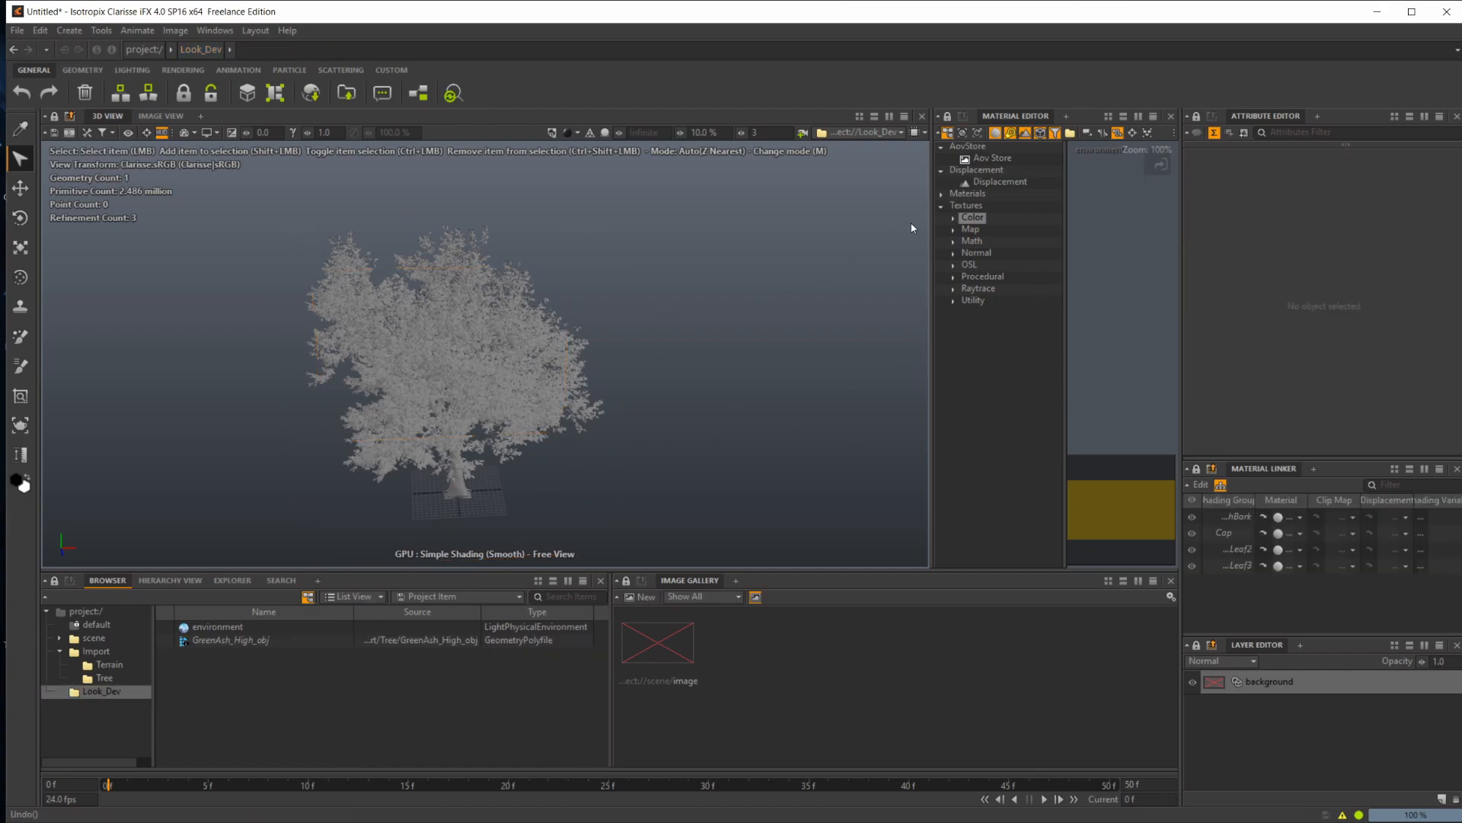
Step: Switch the 3D view's shading mode to Progressive Rendering and frame the tree more closely
{"action": "left_click", "coordinate": [575, 133]}
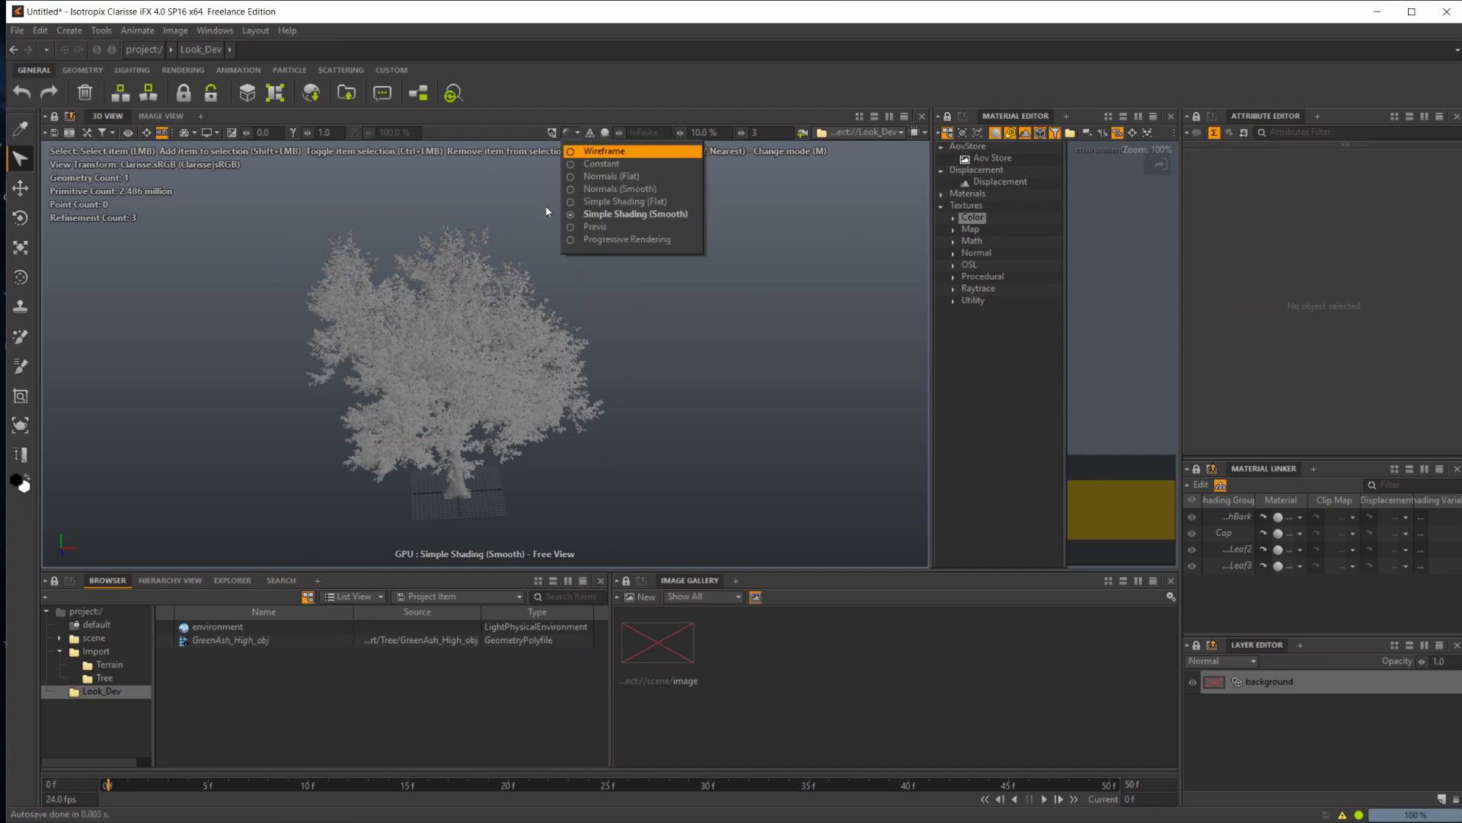
{"action": "left_click", "coordinate": [595, 241]}
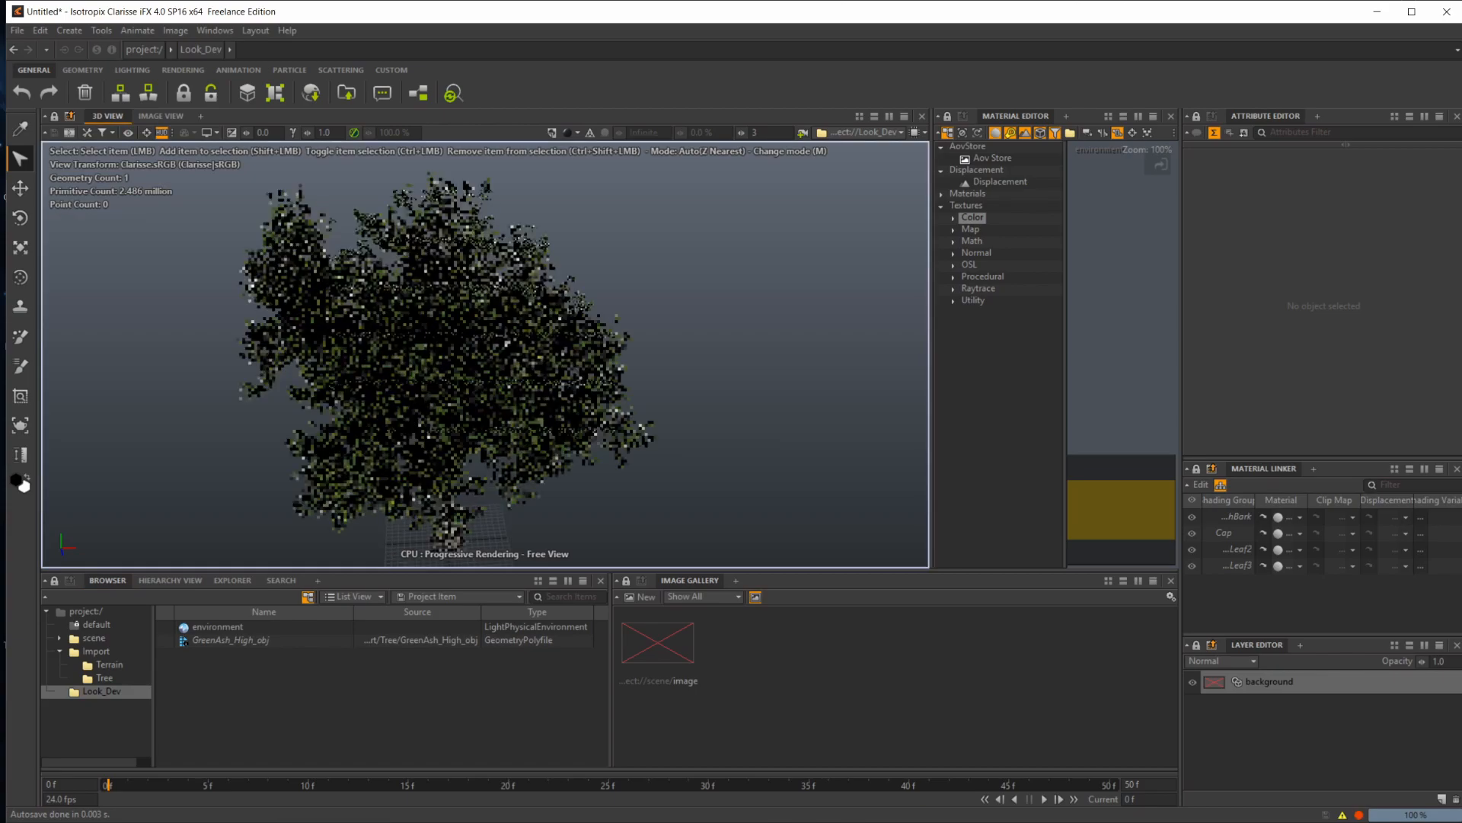
{"action": "scroll", "coordinate": [499, 381], "scroll_direction": "up", "scroll_amount": 3}
{"action": "left_click_drag", "start_coordinate": [499, 450], "coordinate": [501, 419], "text": "alt"}
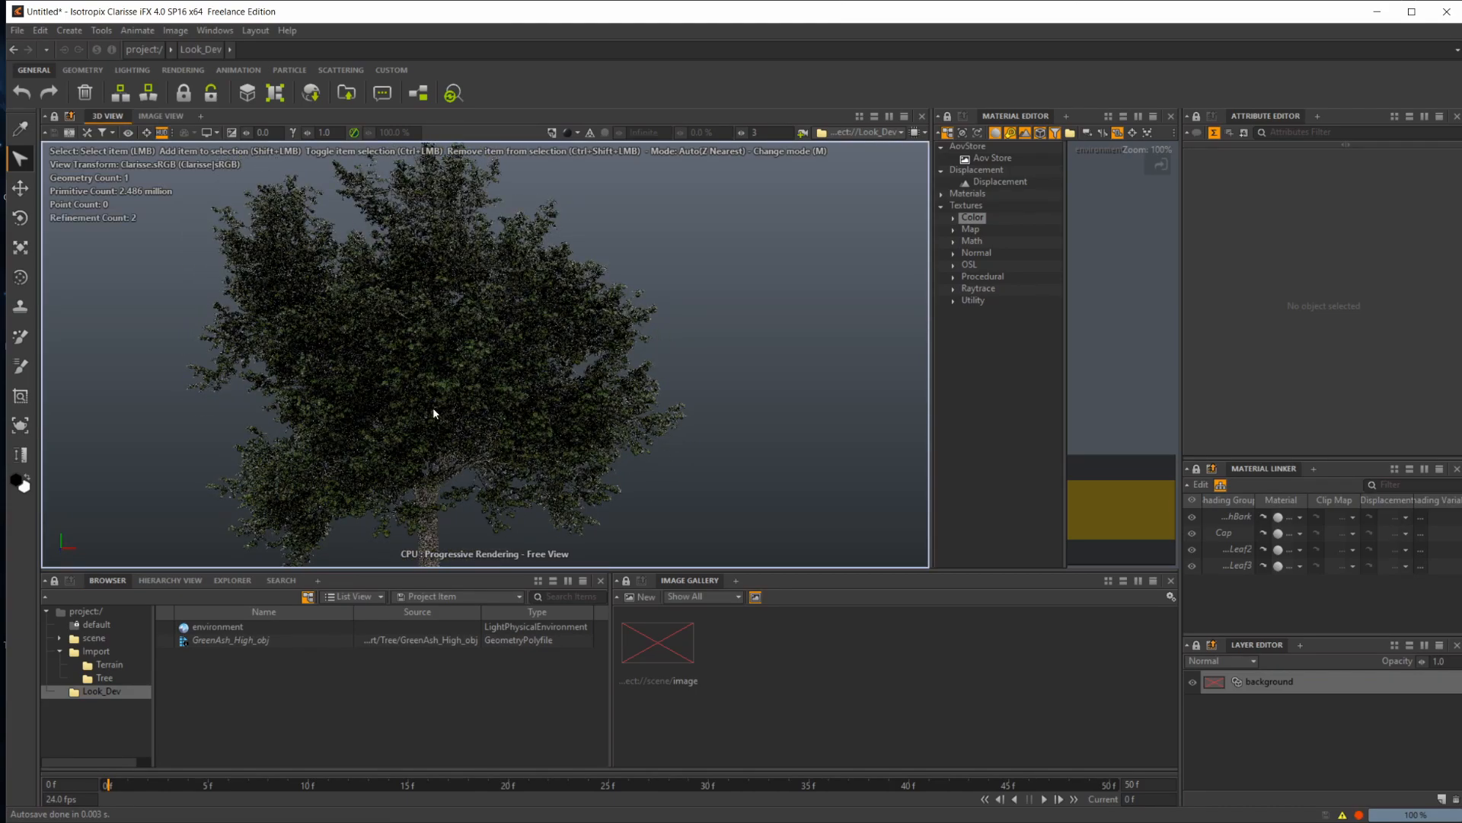
Step: Disable the environment light, compare the tree in Previz and Progressive Rendering, and re-enable the light in Progressive Rendering
{"action": "left_click", "coordinate": [225, 630]}
{"action": "key", "text": "d"}
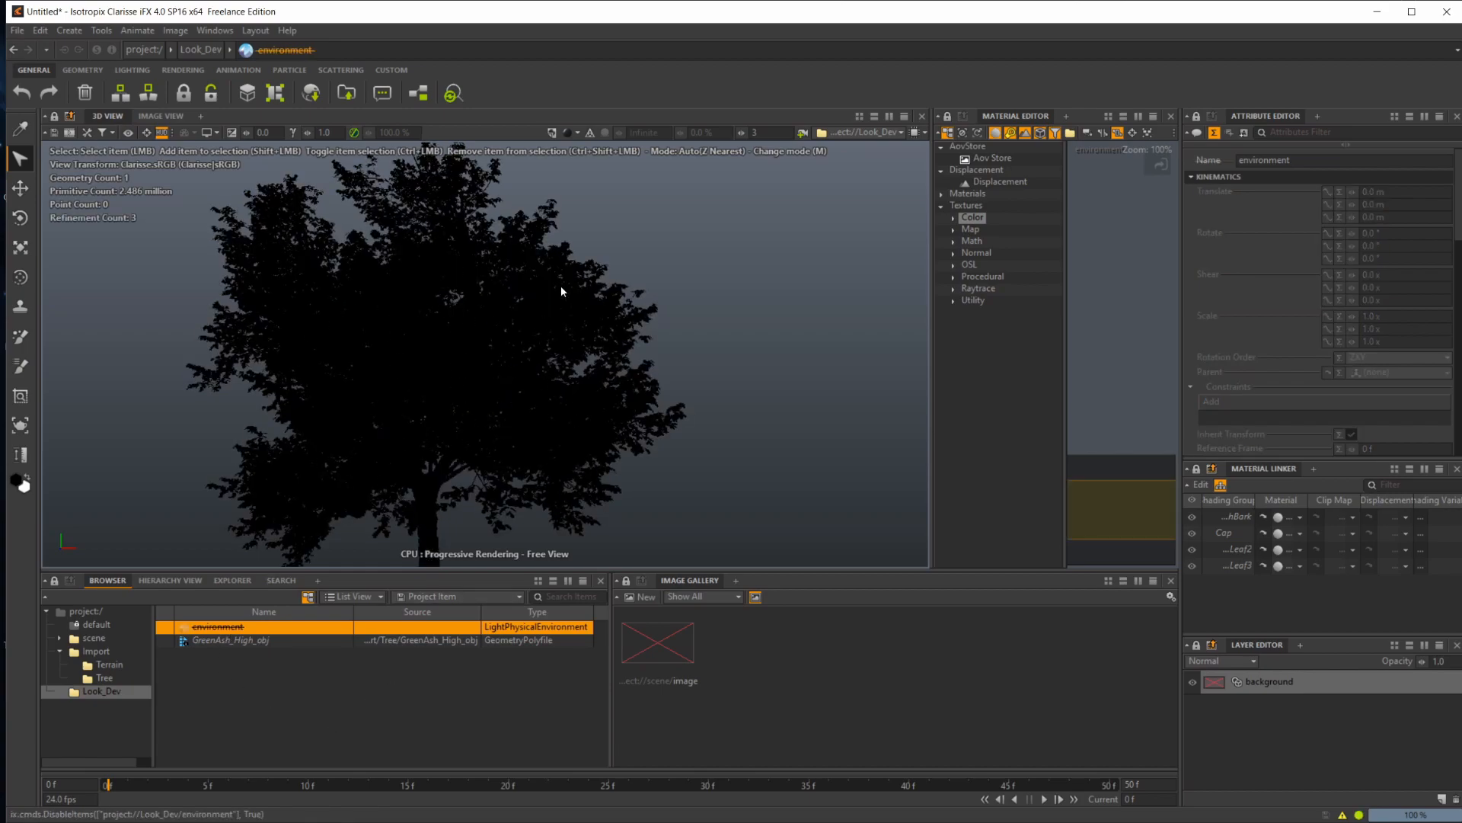
{"action": "left_click", "coordinate": [578, 133]}
{"action": "left_click", "coordinate": [611, 225]}
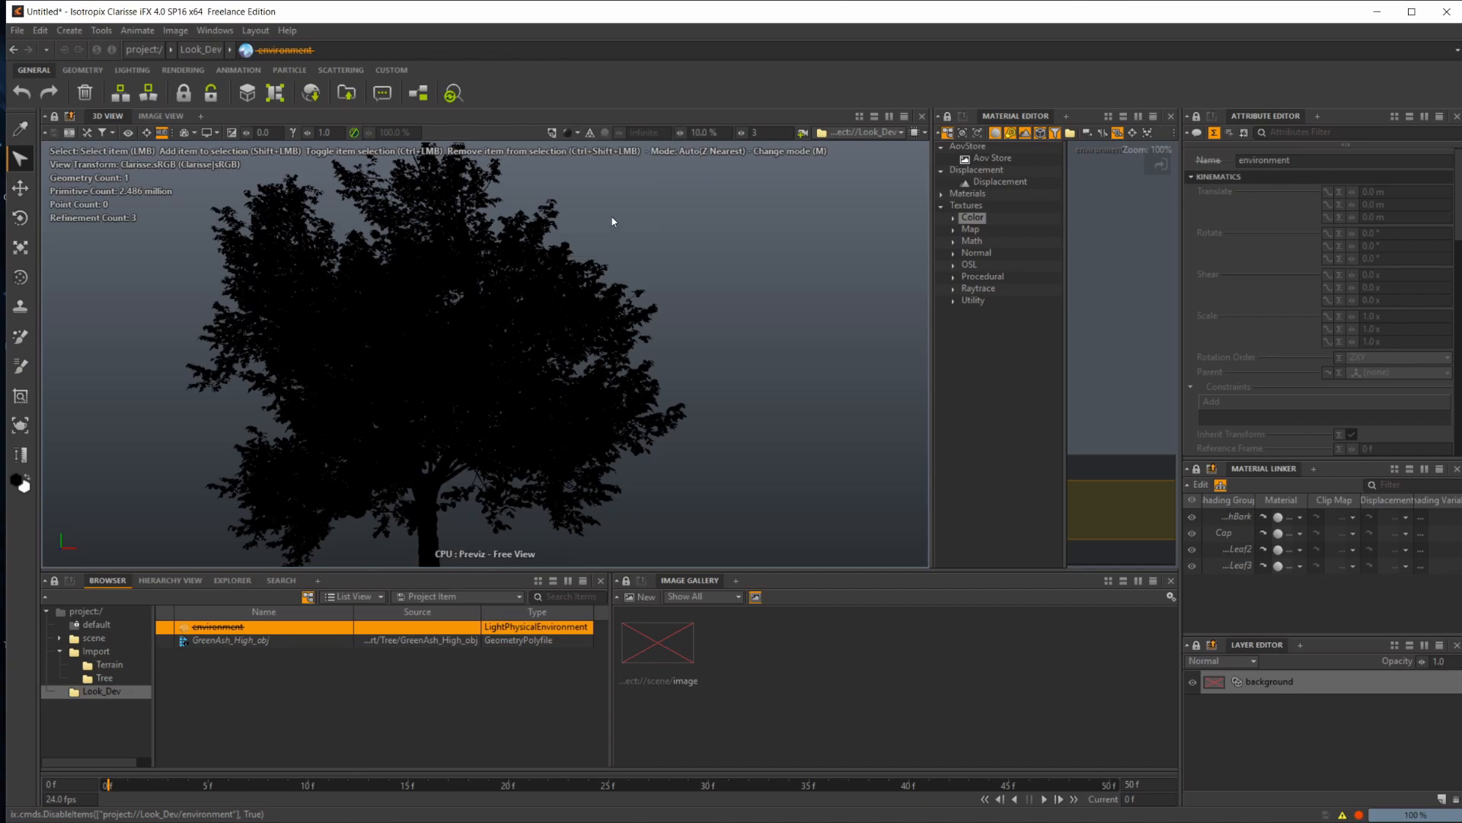
{"action": "left_click", "coordinate": [576, 135]}
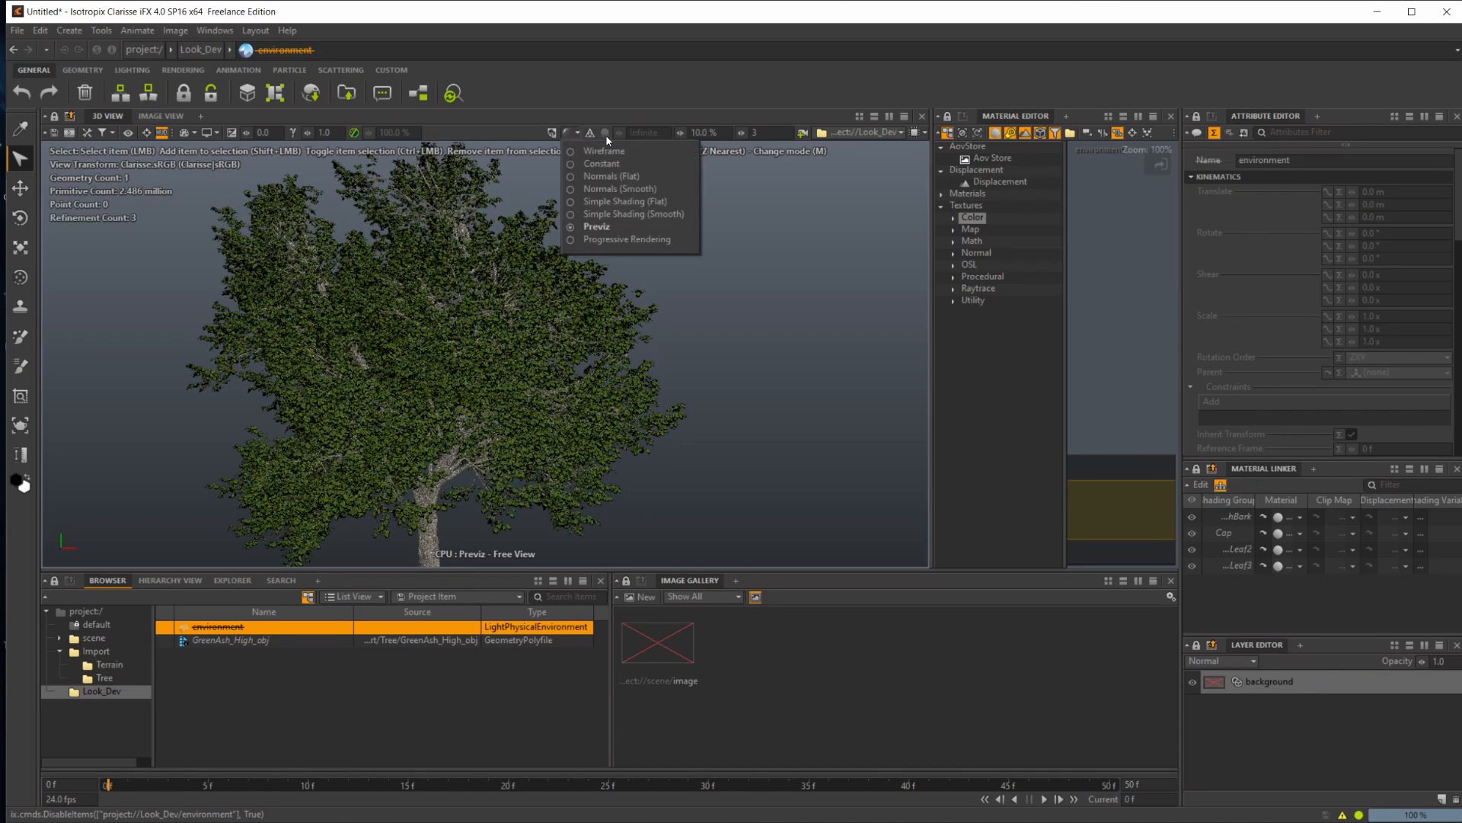
{"action": "left_click", "coordinate": [600, 240]}
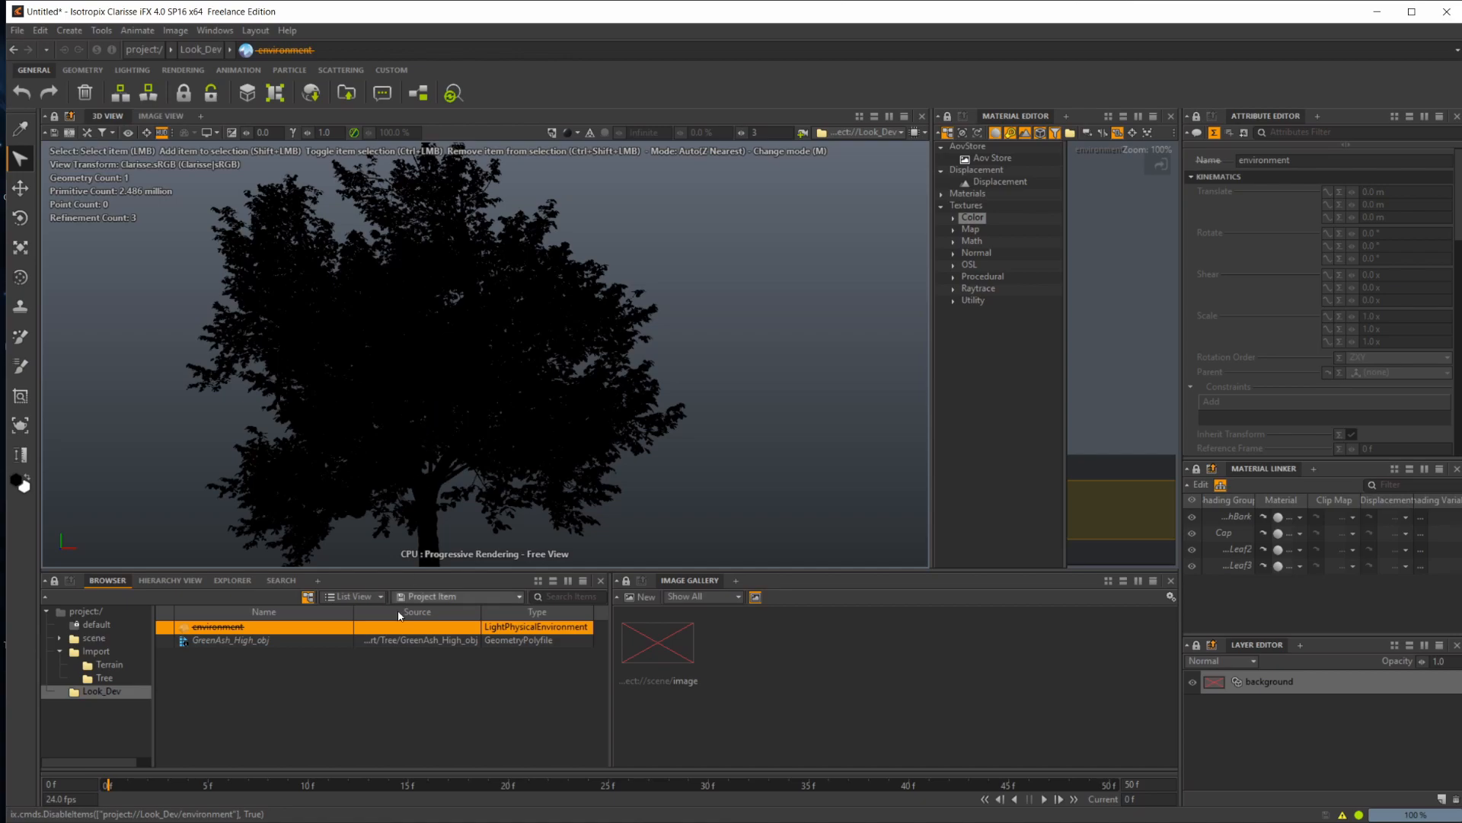
{"action": "key", "text": "d"}
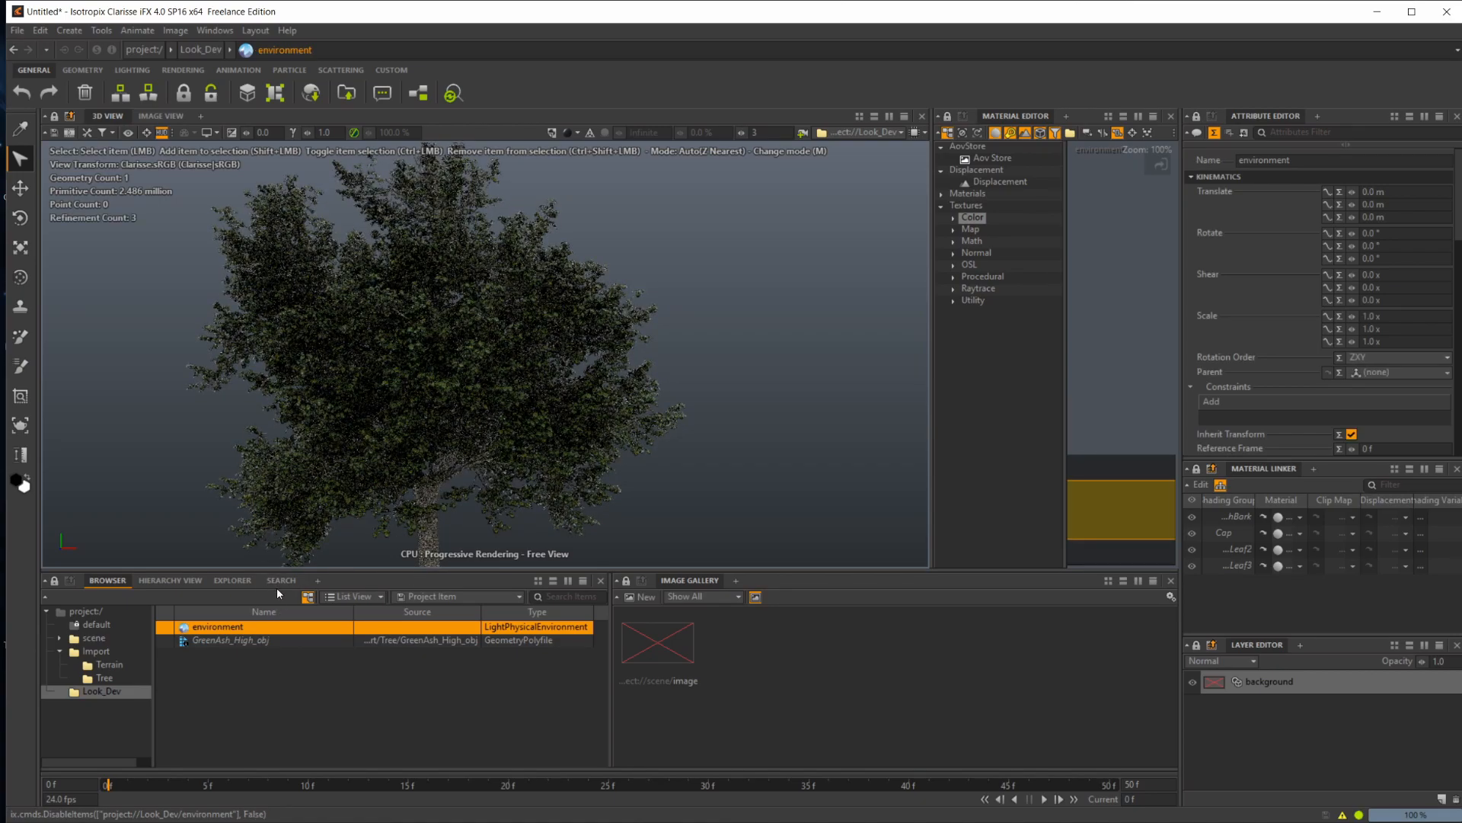
Step: Examine the progressively rendered tree, from its trunk base up to the dense foliage
{"action": "key", "text": "shift+h"}
{"action": "key", "text": "h"}
{"action": "key", "text": "shift+h"}
{"action": "left_click_drag", "start_coordinate": [435, 412], "coordinate": [448, 423], "text": "alt"}
{"action": "middle_click_drag", "start_coordinate": [449, 493], "coordinate": [392, 397], "text": "alt"}
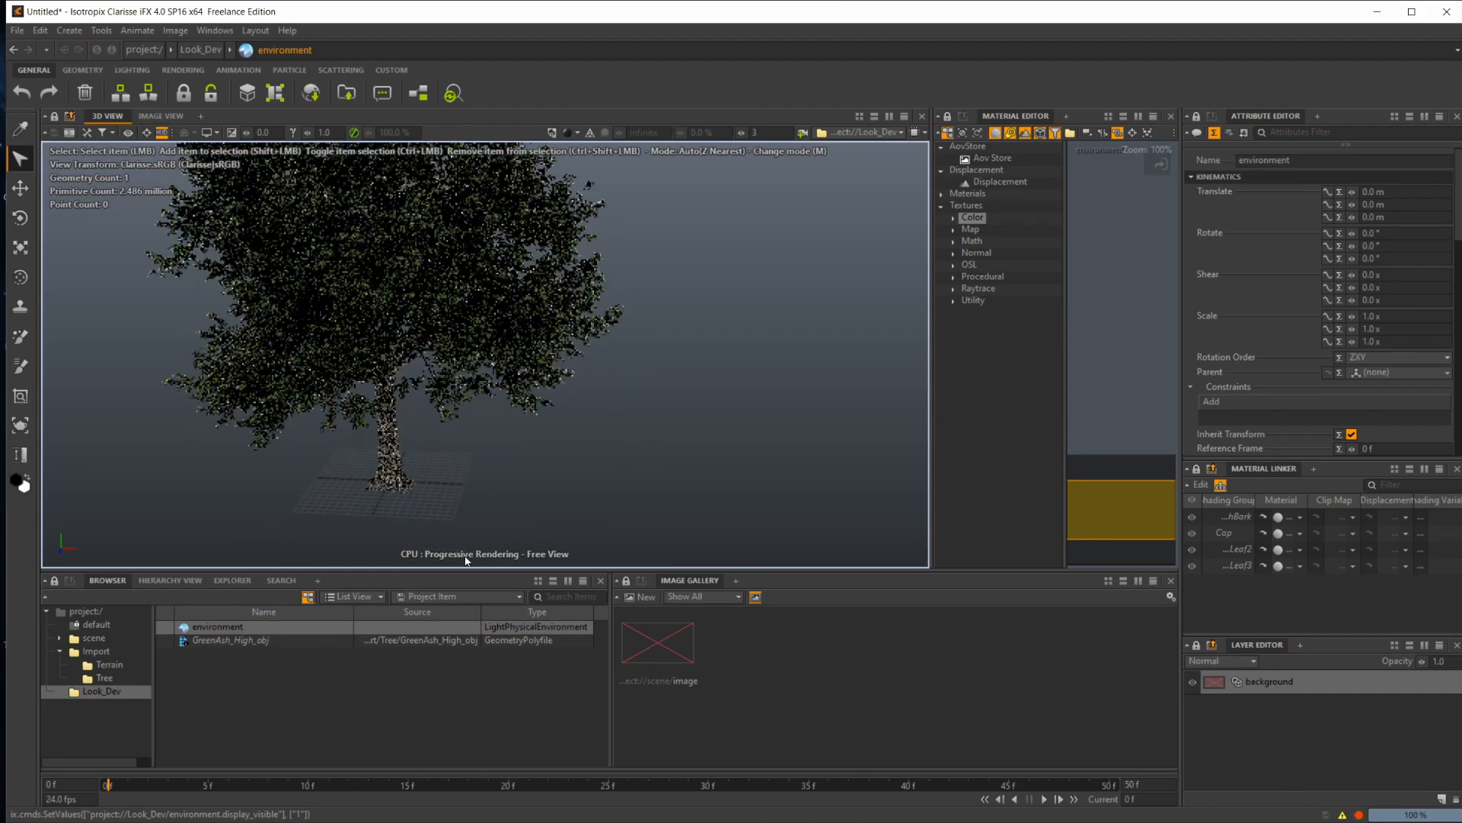
{"action": "right_click_drag", "start_coordinate": [392, 397], "coordinate": [408, 390], "text": "alt"}
{"action": "middle_click_drag", "start_coordinate": [335, 251], "coordinate": [464, 324], "text": "alt"}
{"action": "right_click_drag", "start_coordinate": [464, 325], "coordinate": [602, 314], "text": "alt"}
{"action": "left_click_drag", "start_coordinate": [602, 314], "coordinate": [658, 407], "text": "alt"}
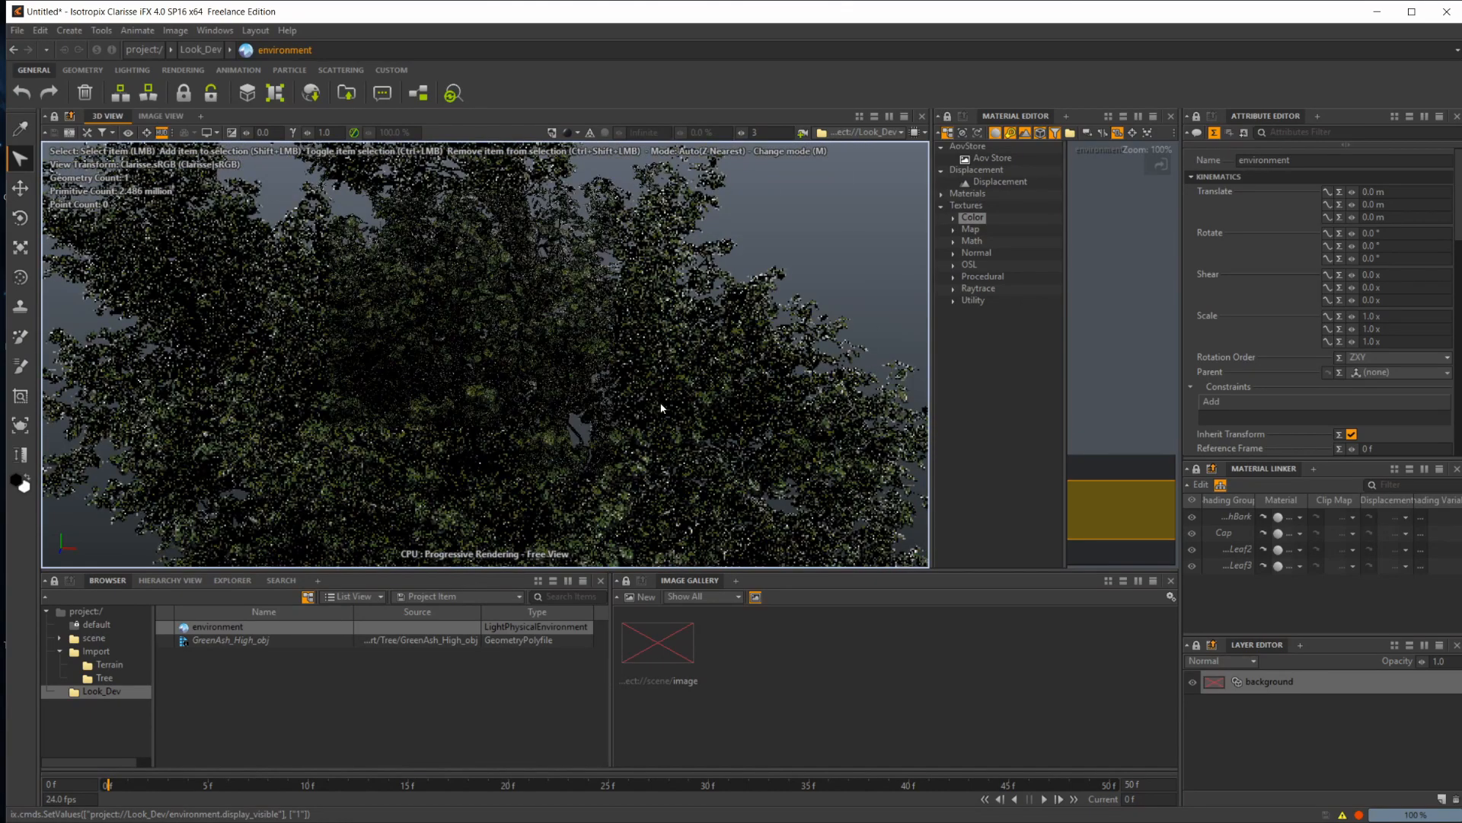
Step: Rebalance the 3D view and material editor widths and inspect the leaf cards and branches up close in Previz mode
{"action": "left_click_drag", "start_coordinate": [931, 336], "coordinate": [514, 400]}
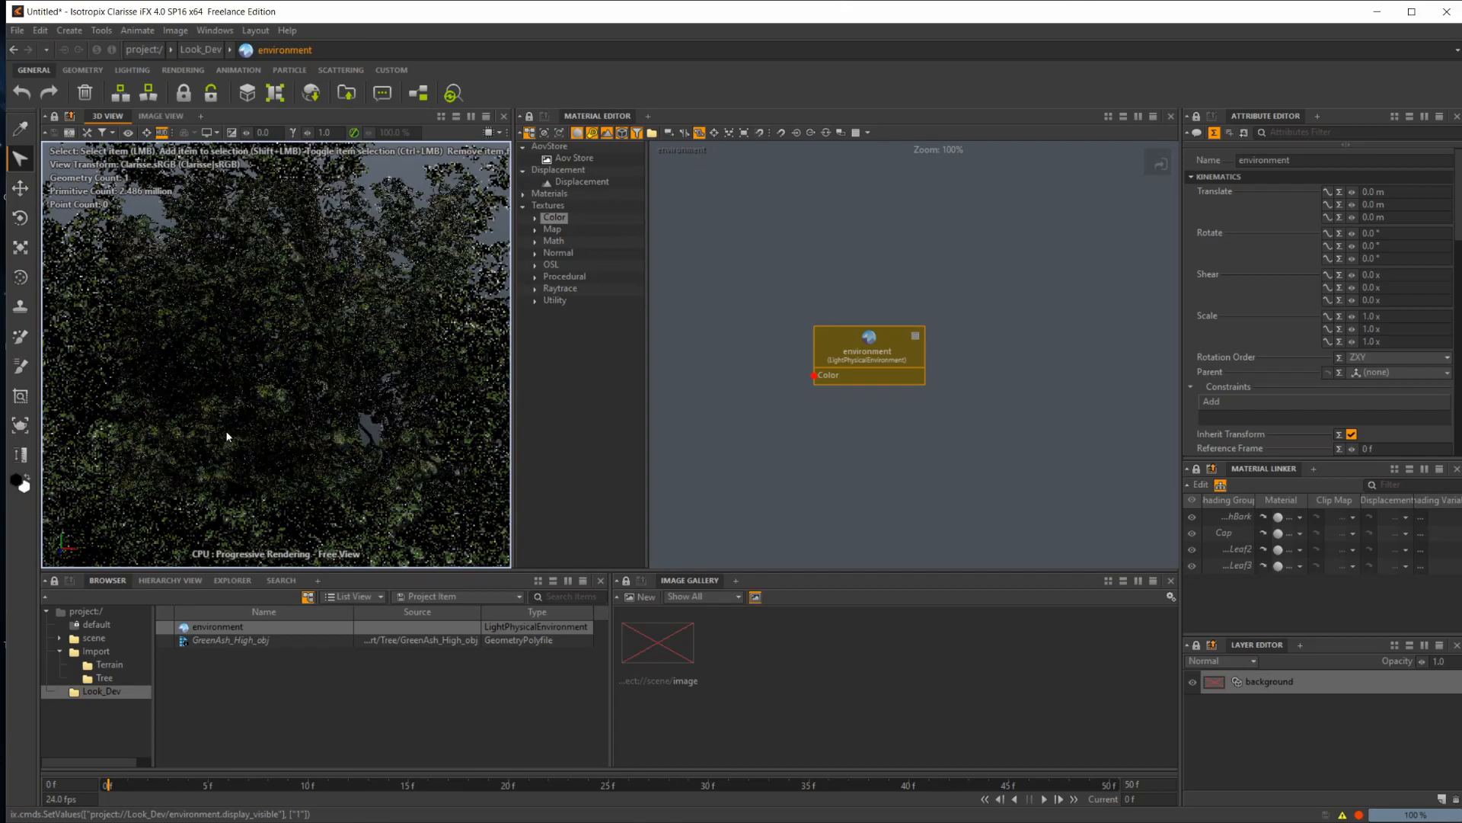
{"action": "left_click_drag", "start_coordinate": [513, 229], "coordinate": [821, 228]}
{"action": "left_click", "coordinate": [462, 133]}
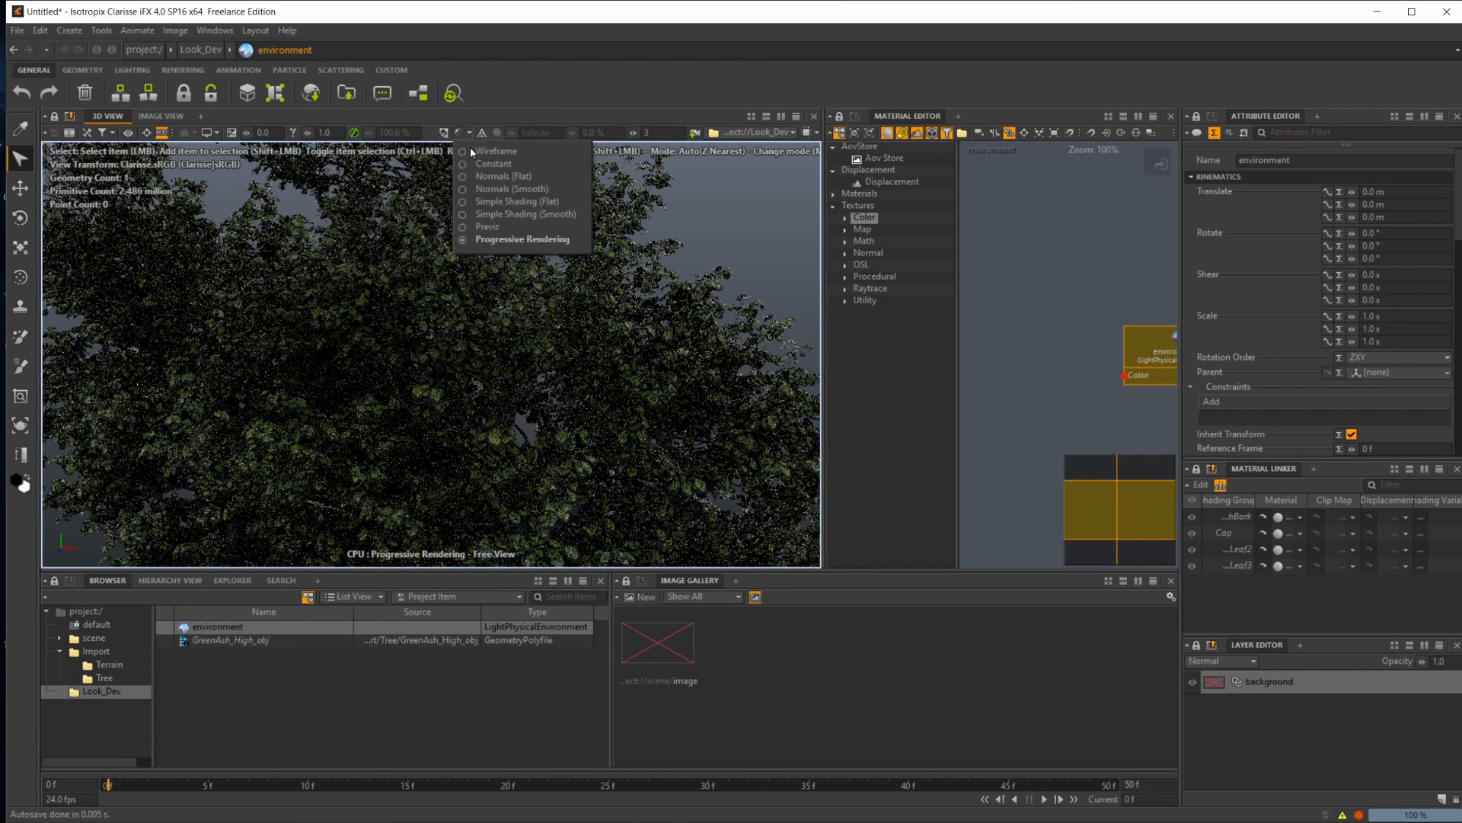
{"action": "left_click", "coordinate": [491, 228]}
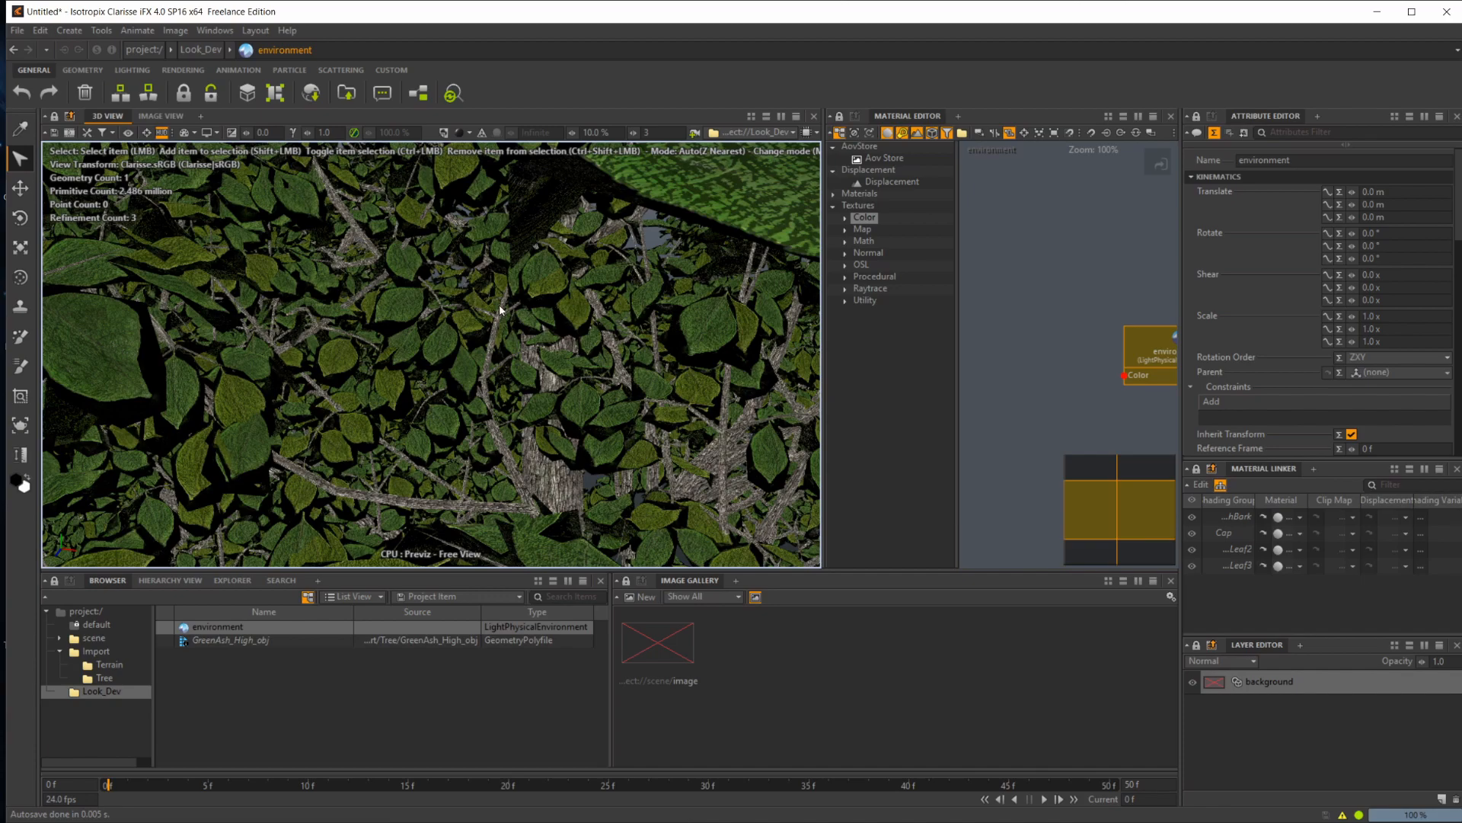
Step: Widen the 3D view, return it to Progressive Rendering and clear the tree selection
{"action": "left_click", "coordinate": [819, 349]}
{"action": "left_click_drag", "start_coordinate": [824, 352], "coordinate": [481, 343]}
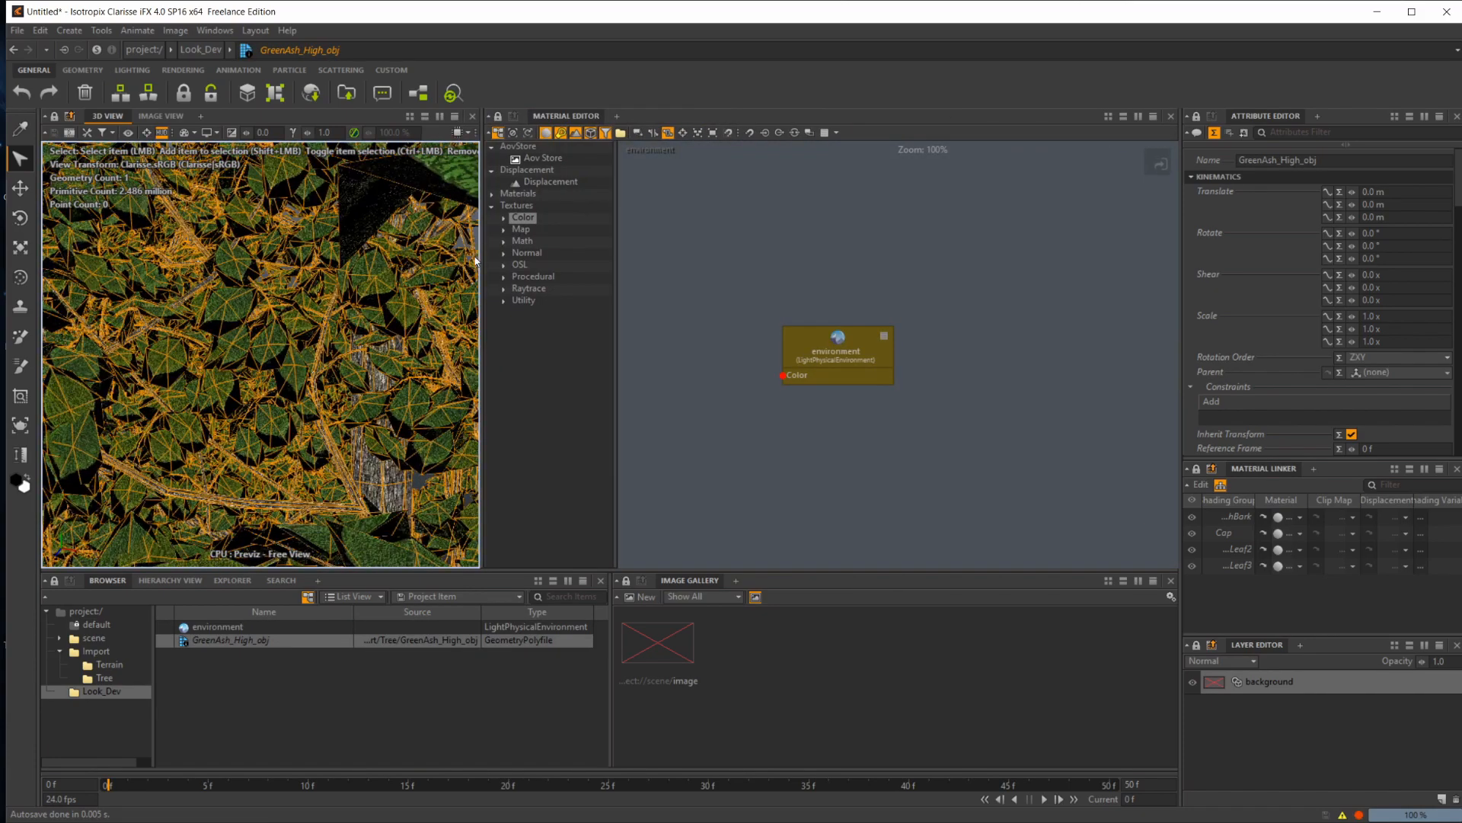
{"action": "left_click_drag", "start_coordinate": [480, 274], "coordinate": [855, 300]}
{"action": "left_click", "coordinate": [492, 133]}
{"action": "left_click", "coordinate": [534, 239]}
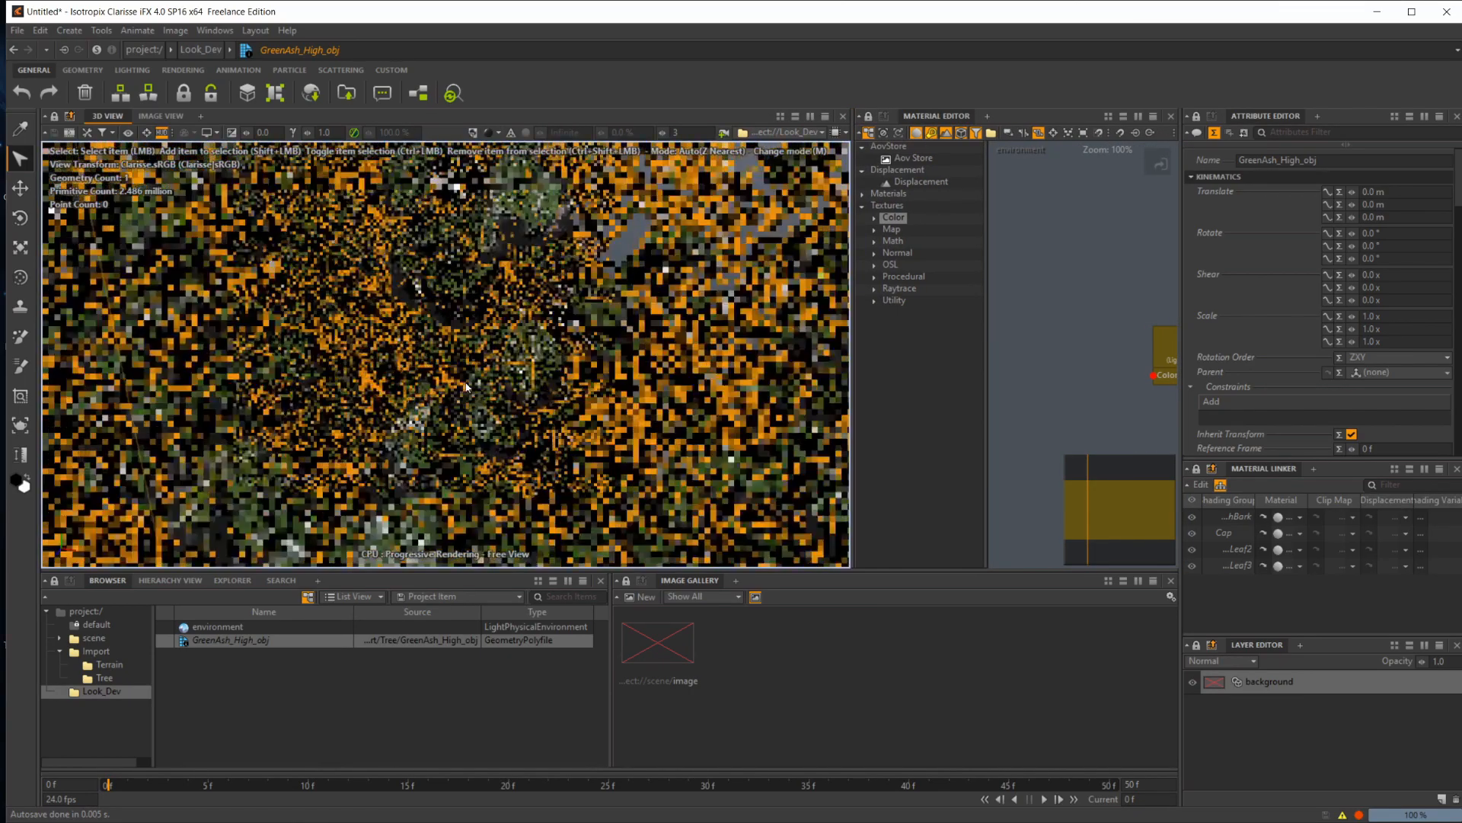
{"action": "left_click", "coordinate": [492, 670]}
{"action": "left_click", "coordinate": [492, 670]}
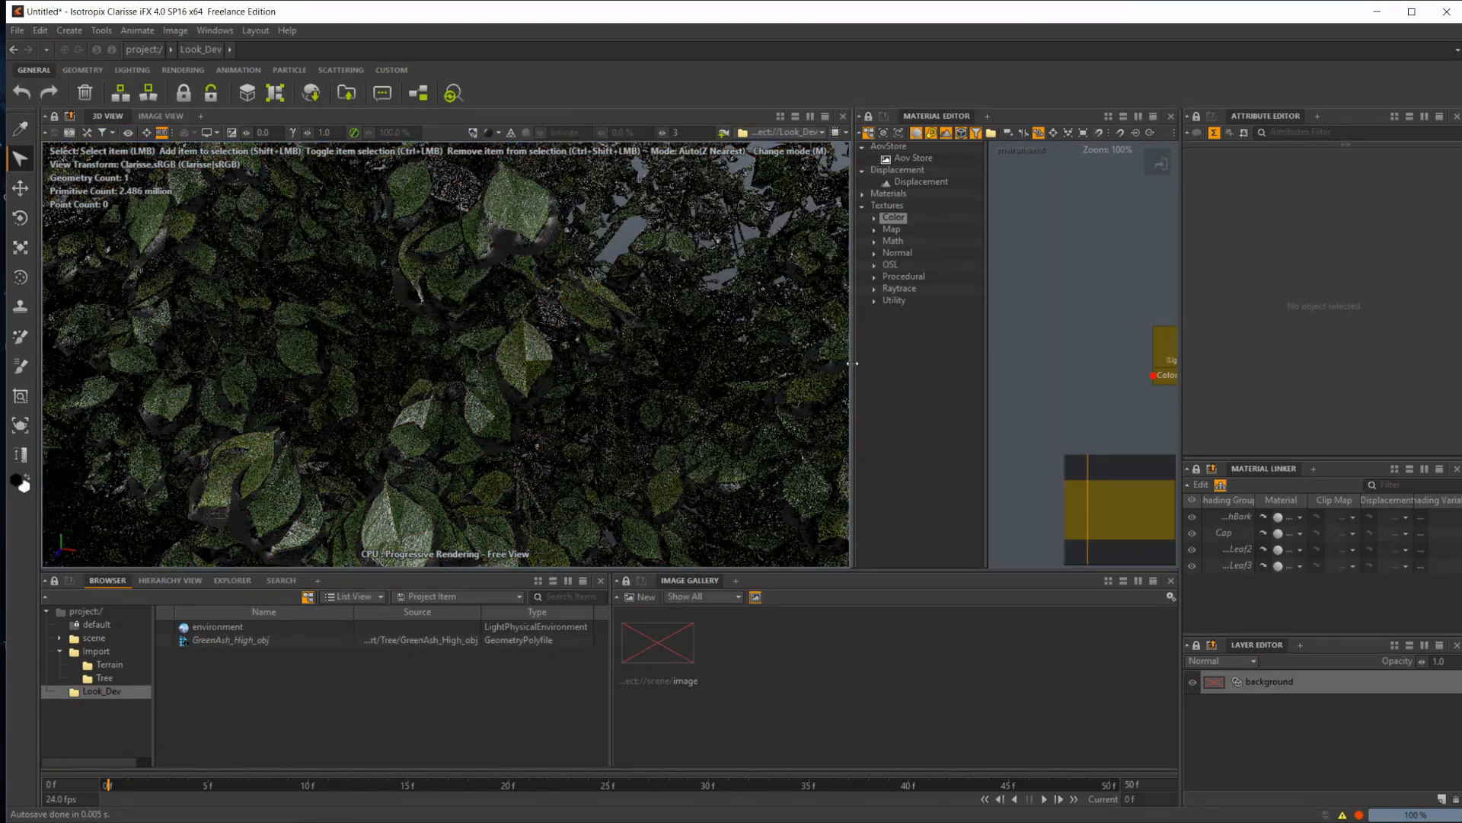
Step: Enlarge the material editor and display the GreenAshLeaf2 material's network from the Tree context
{"action": "left_click_drag", "start_coordinate": [854, 364], "coordinate": [591, 364]}
{"action": "left_click", "coordinate": [105, 677]}
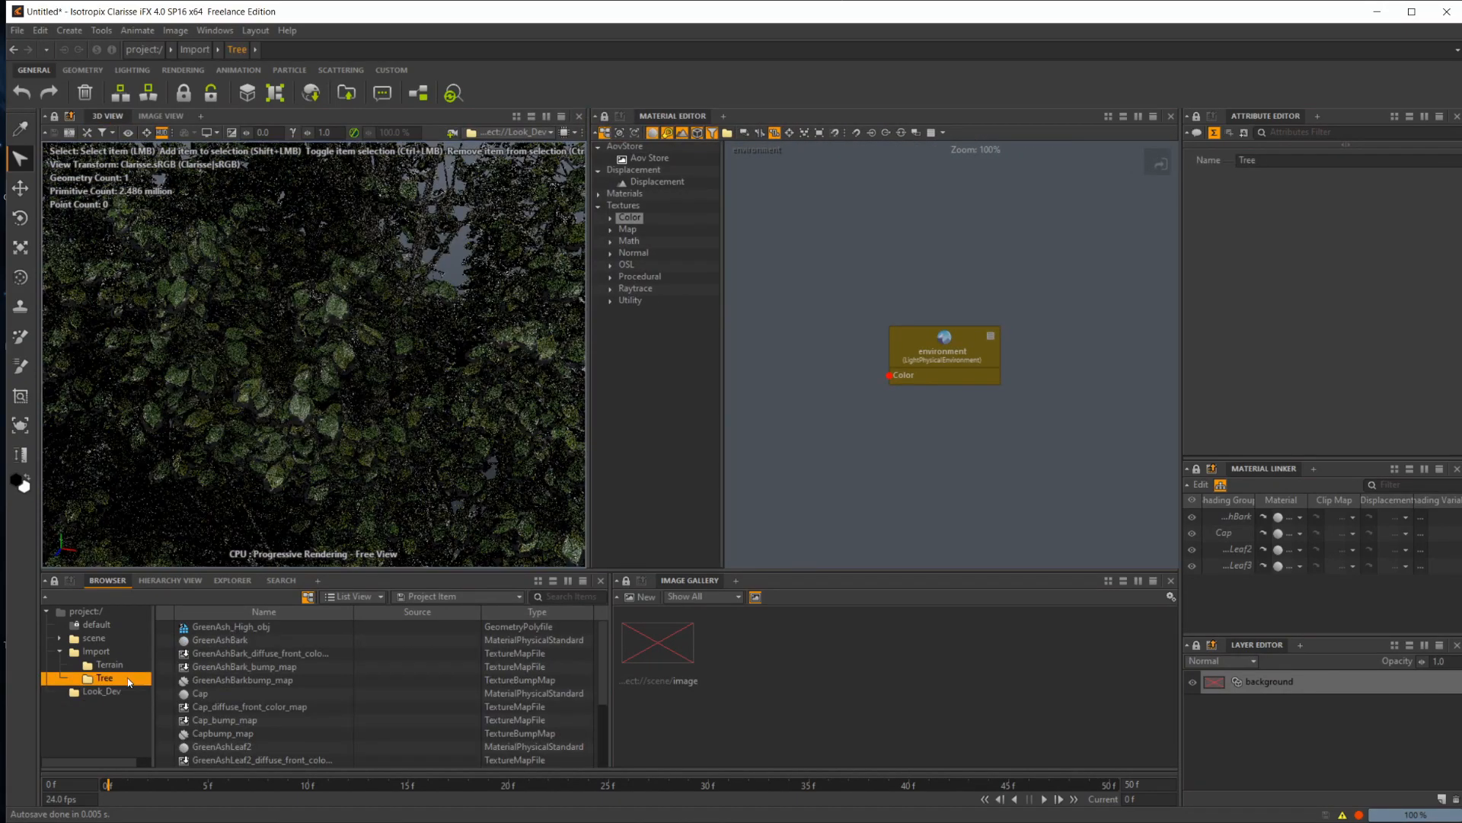
{"action": "scroll", "coordinate": [233, 688], "scroll_direction": "down", "scroll_amount": 3}
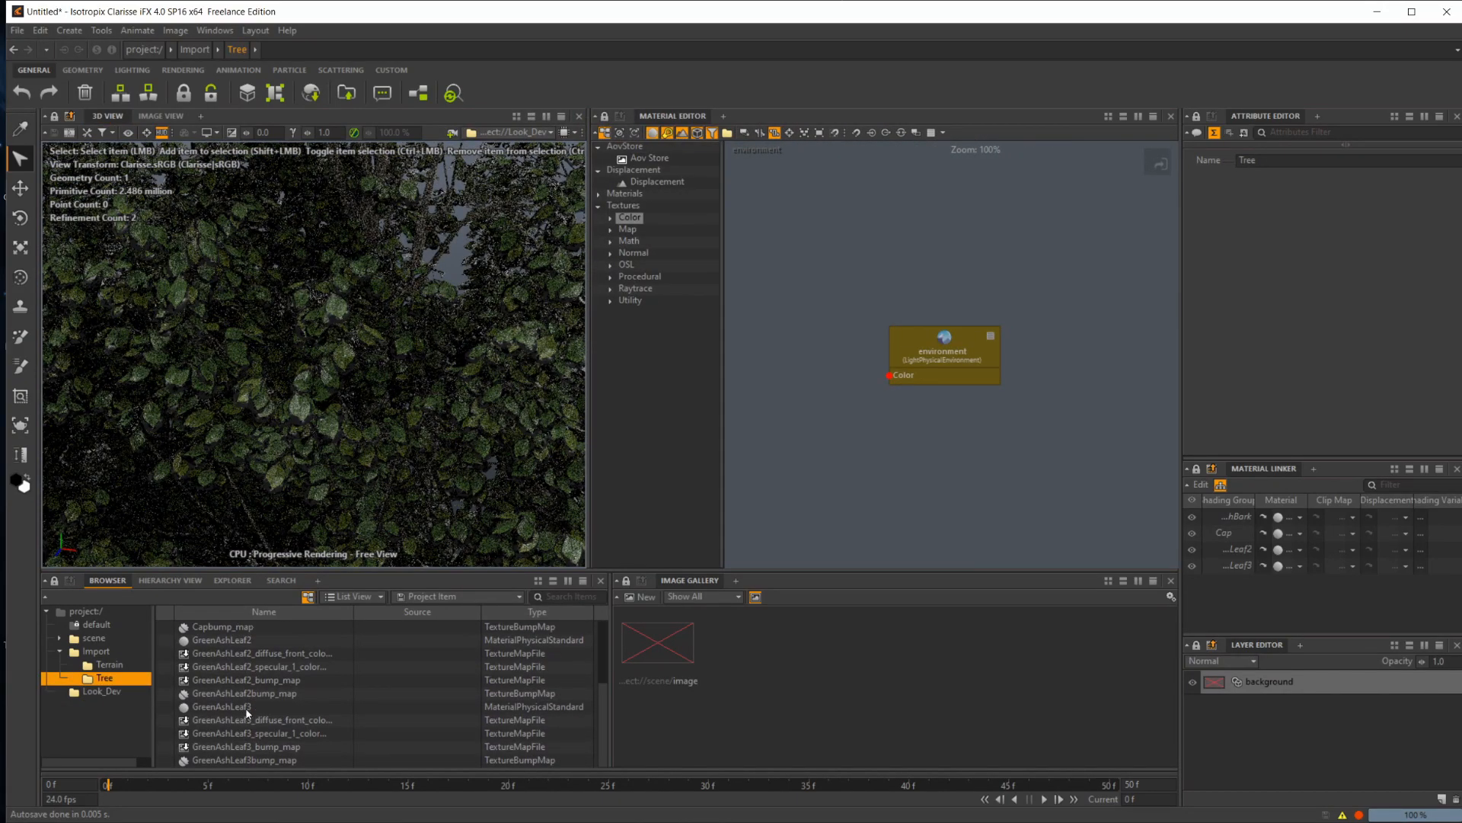
{"action": "left_click", "coordinate": [237, 641]}
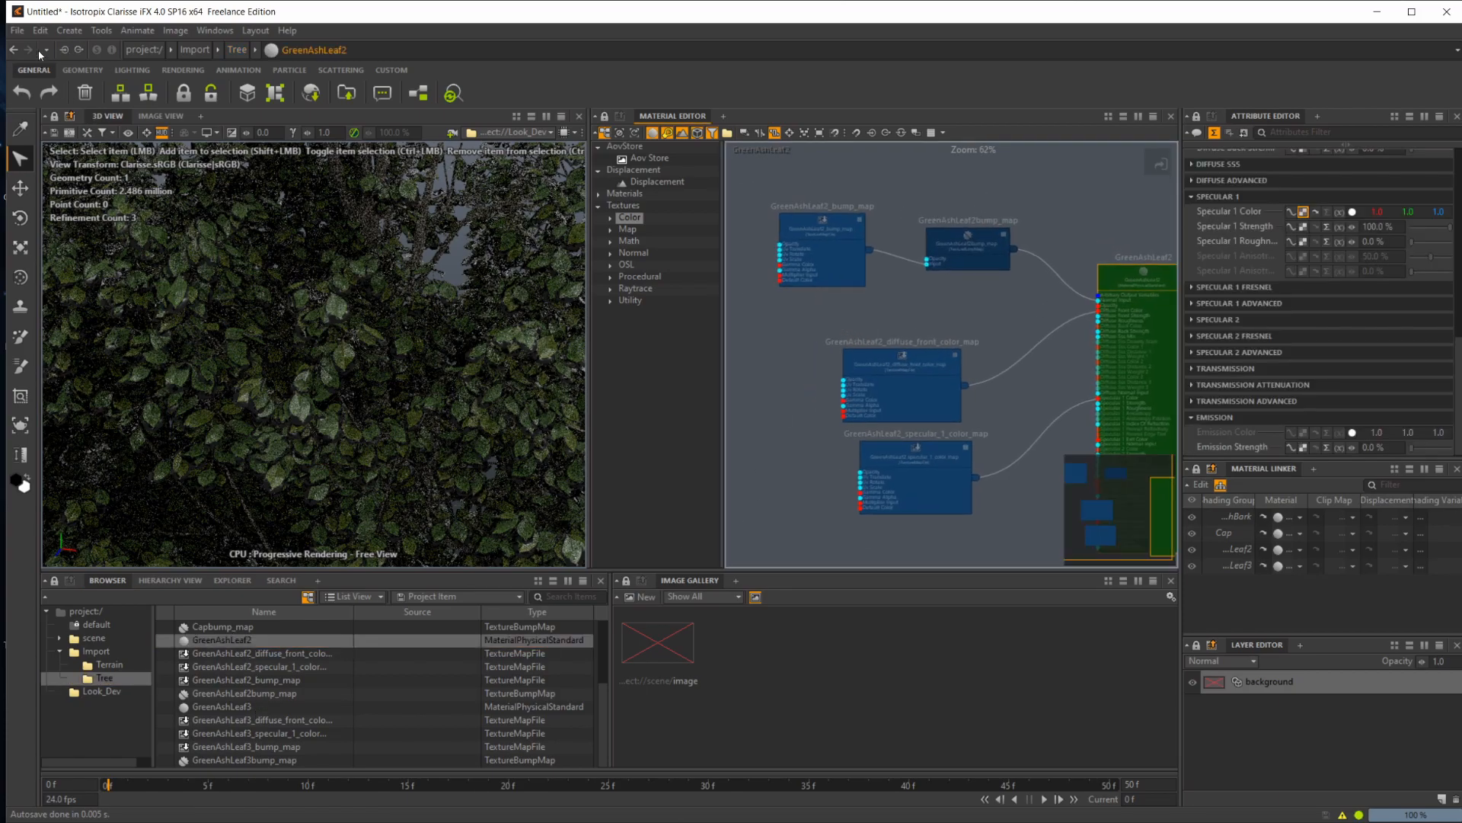
Step: Import the GreenAshLeaf2_Alpha.tga and GreenAshLeaf3_Alpha.tga images as texture maps into the Tree context
{"action": "left_click", "coordinate": [17, 31]}
{"action": "mouse_move", "coordinate": [45, 146]}
{"action": "mouse_move", "coordinate": [206, 192]}
{"action": "left_click", "coordinate": [320, 185]}
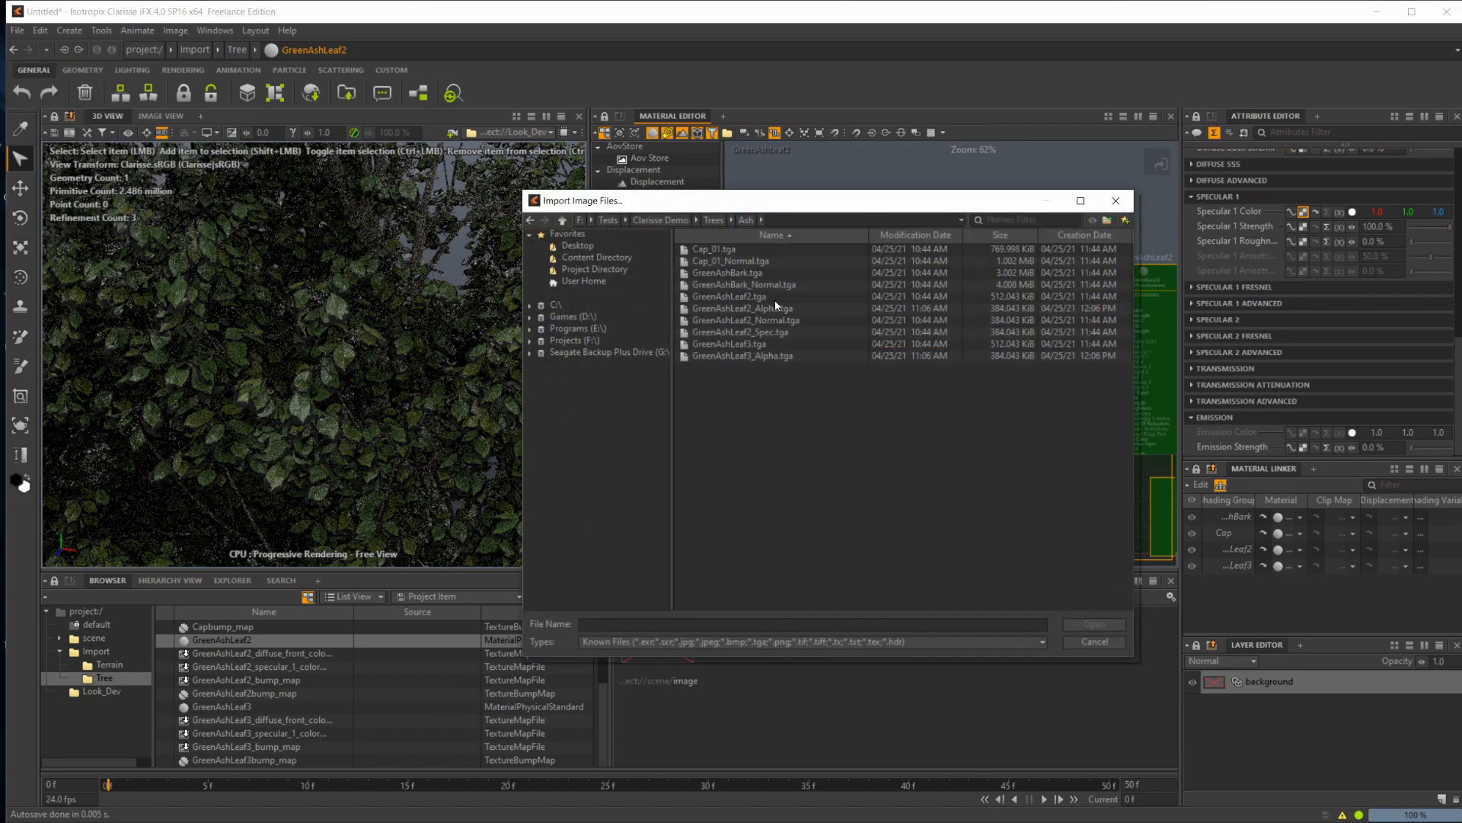
{"action": "left_click", "coordinate": [789, 357]}
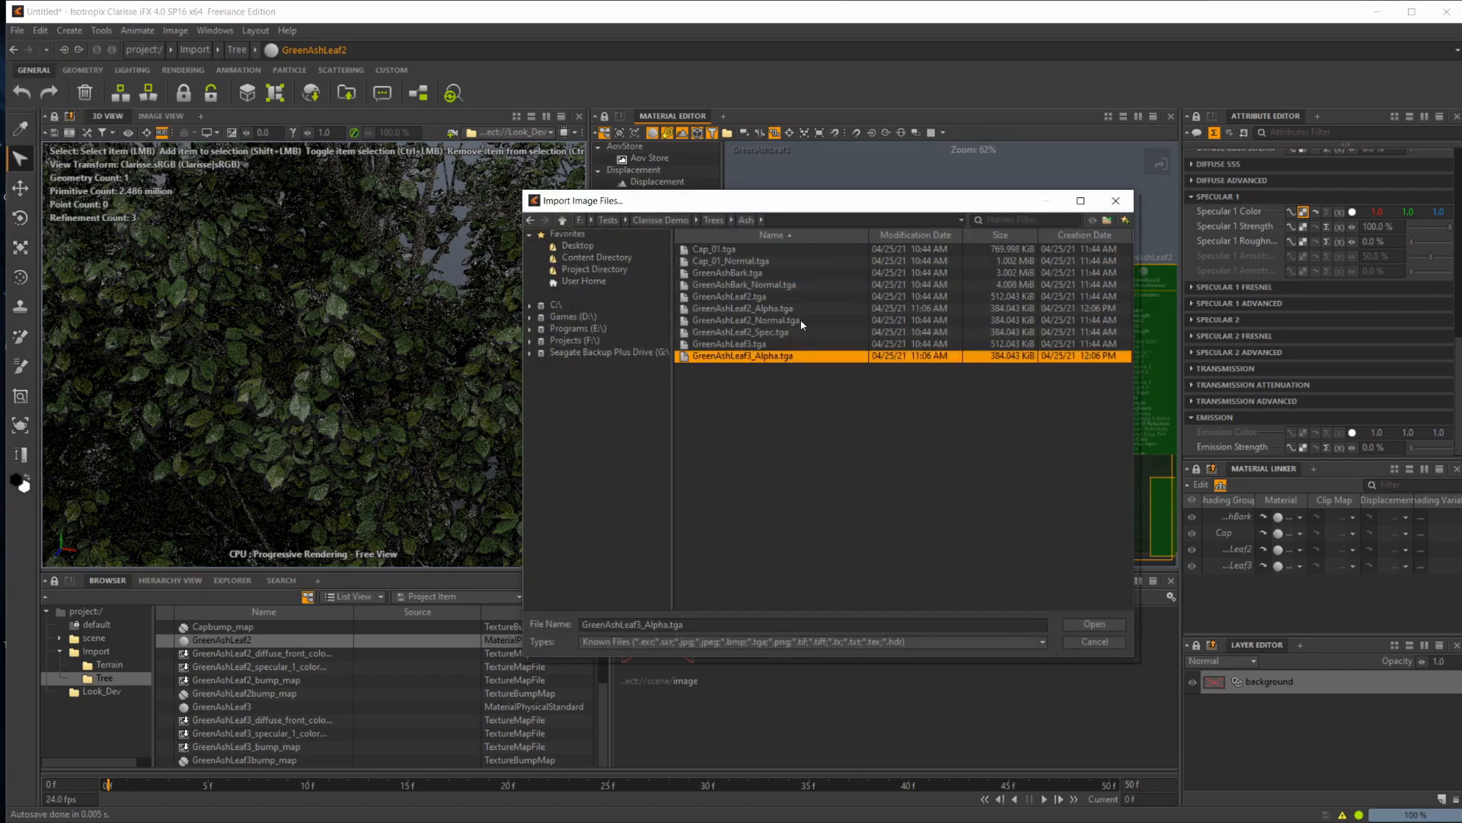
{"action": "left_click", "coordinate": [794, 311], "text": "ctrl"}
{"action": "left_click", "coordinate": [1094, 623]}
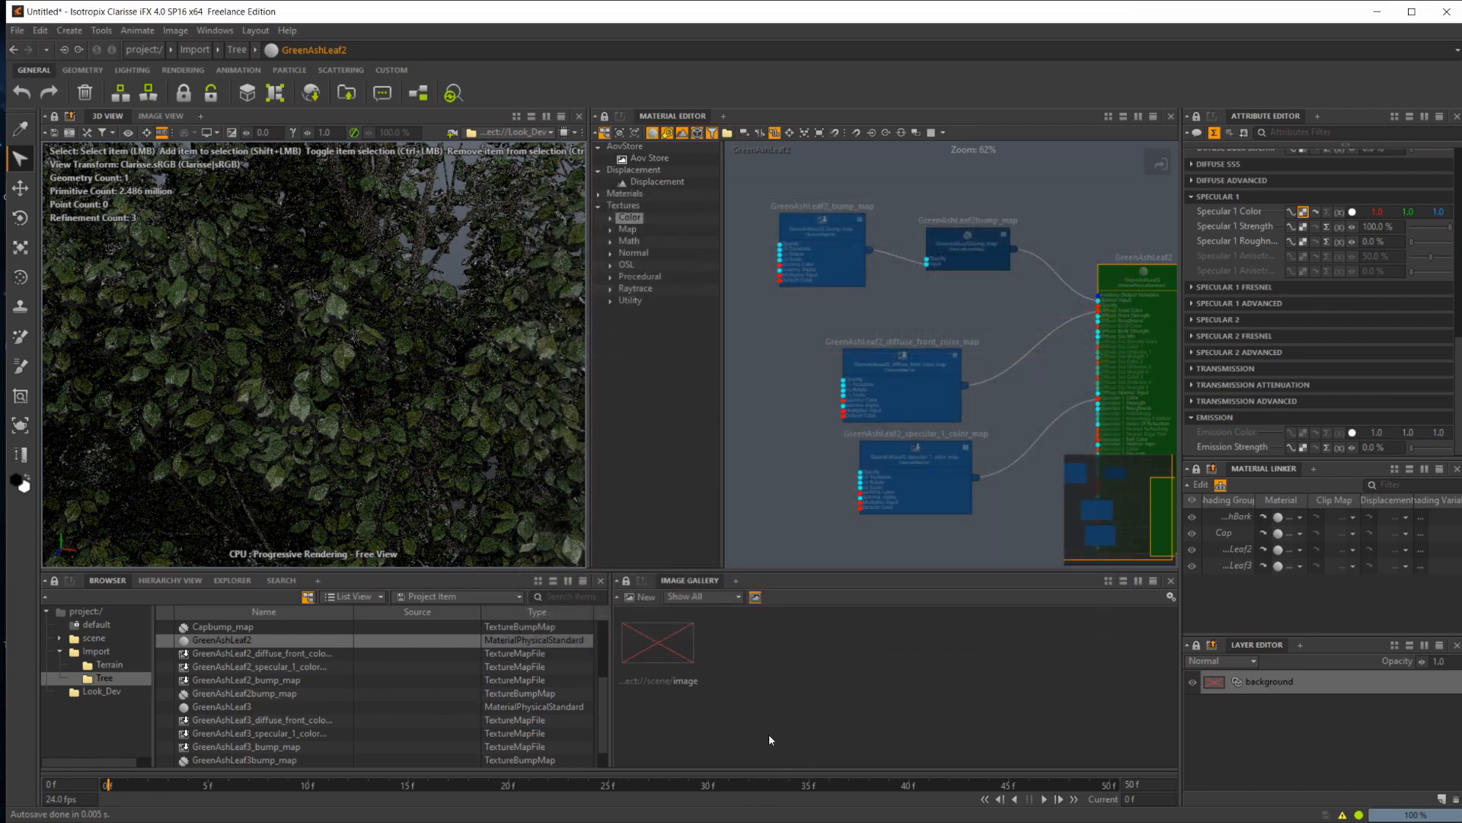
Step: Add GreenAshLeaf2_Alpha_map to the GreenAshLeaf2 network, making room among the nodes, and connect it to the material's Opacity input
{"action": "left_click", "coordinate": [823, 503]}
{"action": "left_click_drag", "start_coordinate": [875, 473], "coordinate": [813, 562]}
{"action": "left_click_drag", "start_coordinate": [884, 388], "coordinate": [849, 457]}
{"action": "scroll", "coordinate": [363, 725], "scroll_direction": "down", "scroll_amount": 1}
{"action": "left_click_drag", "start_coordinate": [279, 748], "coordinate": [827, 337]}
{"action": "scroll", "coordinate": [844, 397], "scroll_direction": "up", "scroll_amount": 2}
{"action": "middle_click_drag", "start_coordinate": [885, 373], "coordinate": [880, 399]}
{"action": "left_click_drag", "start_coordinate": [852, 379], "coordinate": [1101, 332]}
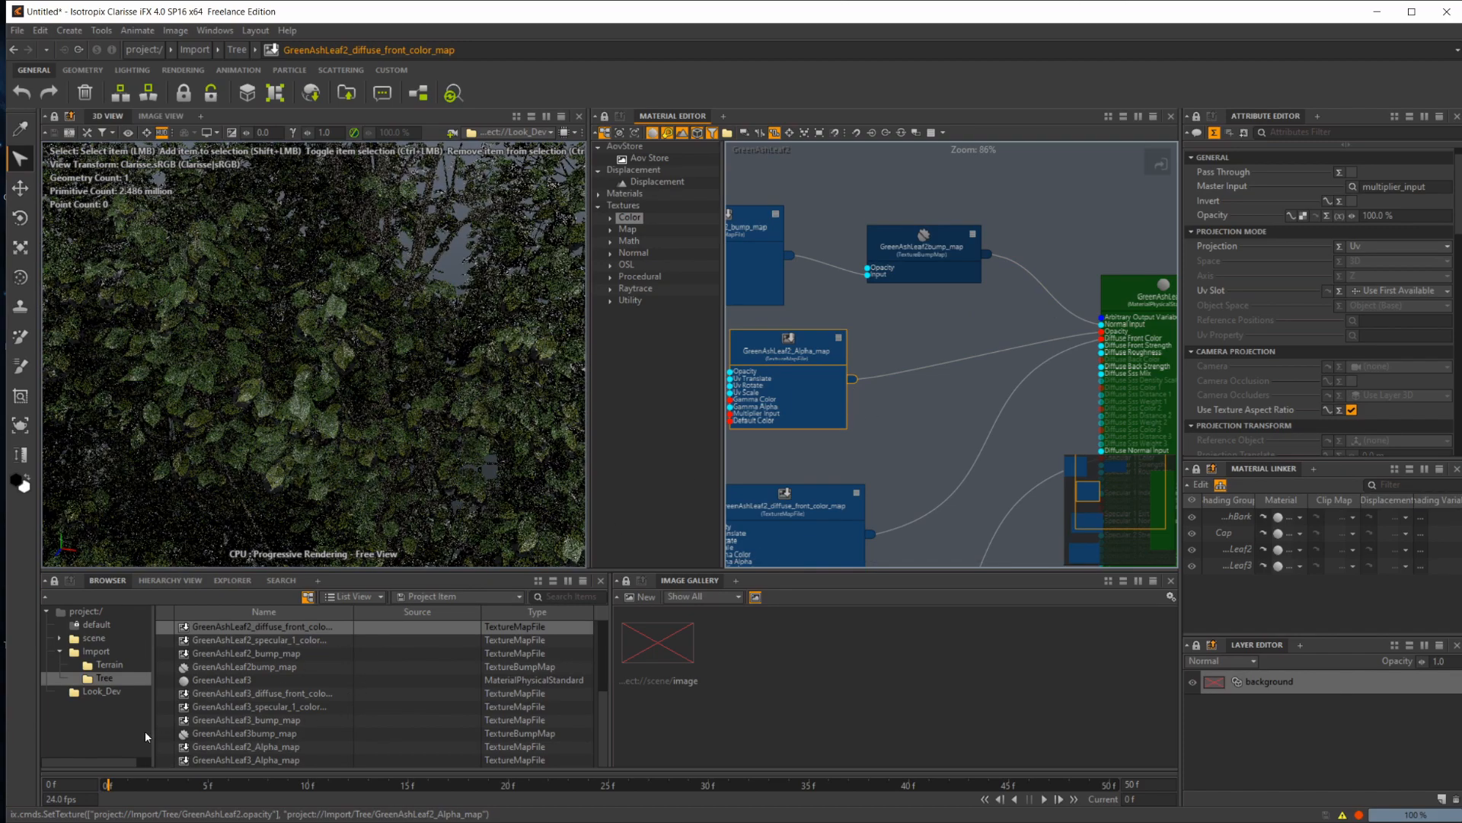
Step: Open the GreenAshLeaf3 network, rearrange its nodes, add GreenAshLeaf3_Alpha_map and connect it to the material's Opacity input
{"action": "left_click", "coordinate": [229, 680]}
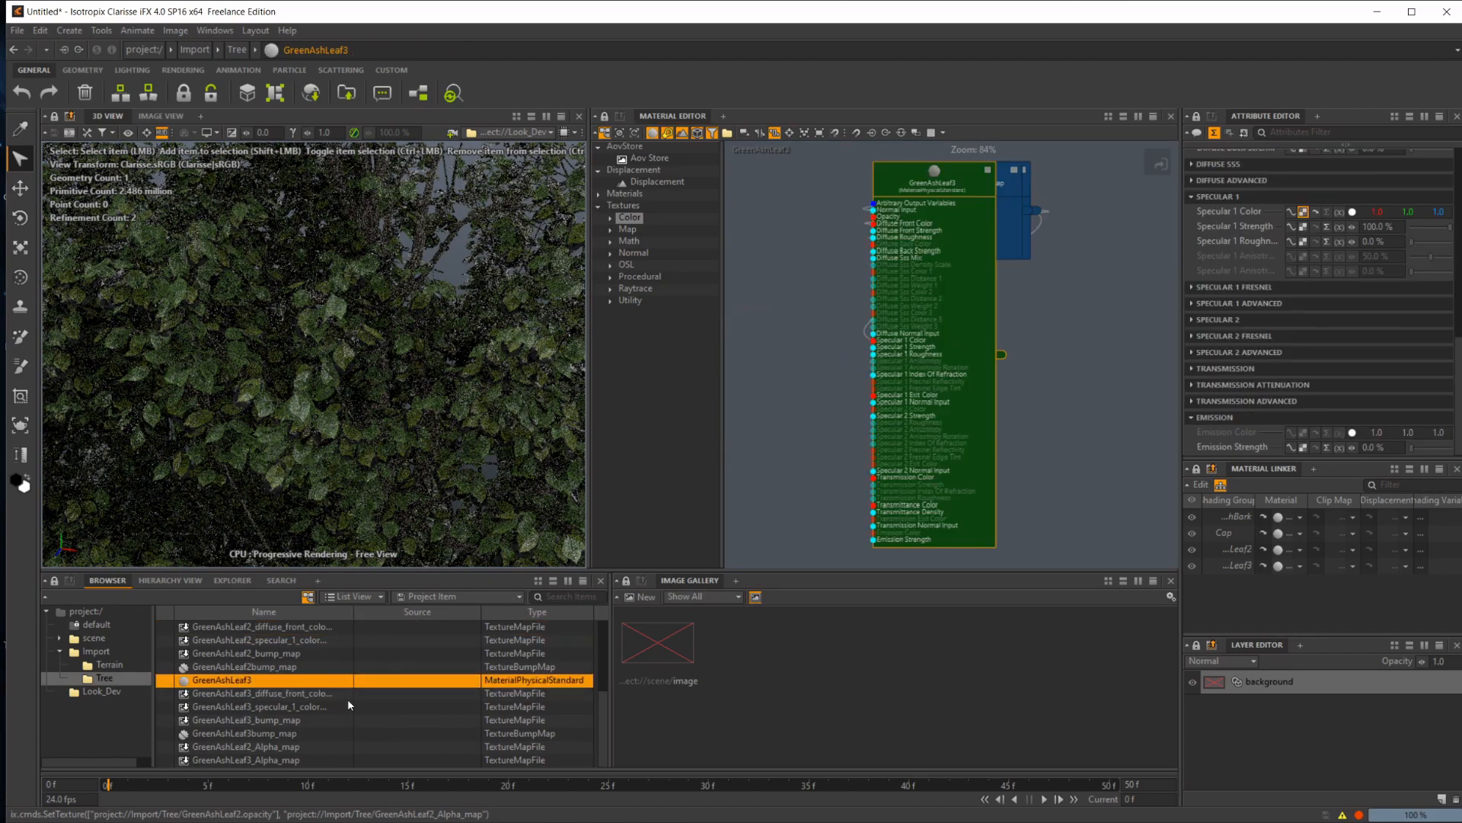
{"action": "middle_click_drag", "start_coordinate": [863, 379], "coordinate": [946, 421]}
{"action": "left_click_drag", "start_coordinate": [977, 243], "coordinate": [977, 168]}
{"action": "middle_click_drag", "start_coordinate": [886, 521], "coordinate": [783, 462]}
{"action": "left_click_drag", "start_coordinate": [827, 362], "coordinate": [803, 431]}
{"action": "middle_click_drag", "start_coordinate": [840, 490], "coordinate": [950, 499]}
{"action": "left_click_drag", "start_coordinate": [937, 533], "coordinate": [879, 580]}
{"action": "left_click_drag", "start_coordinate": [267, 751], "coordinate": [826, 317]}
{"action": "middle_click_drag", "start_coordinate": [911, 298], "coordinate": [782, 366]}
{"action": "left_click_drag", "start_coordinate": [783, 366], "coordinate": [978, 314]}
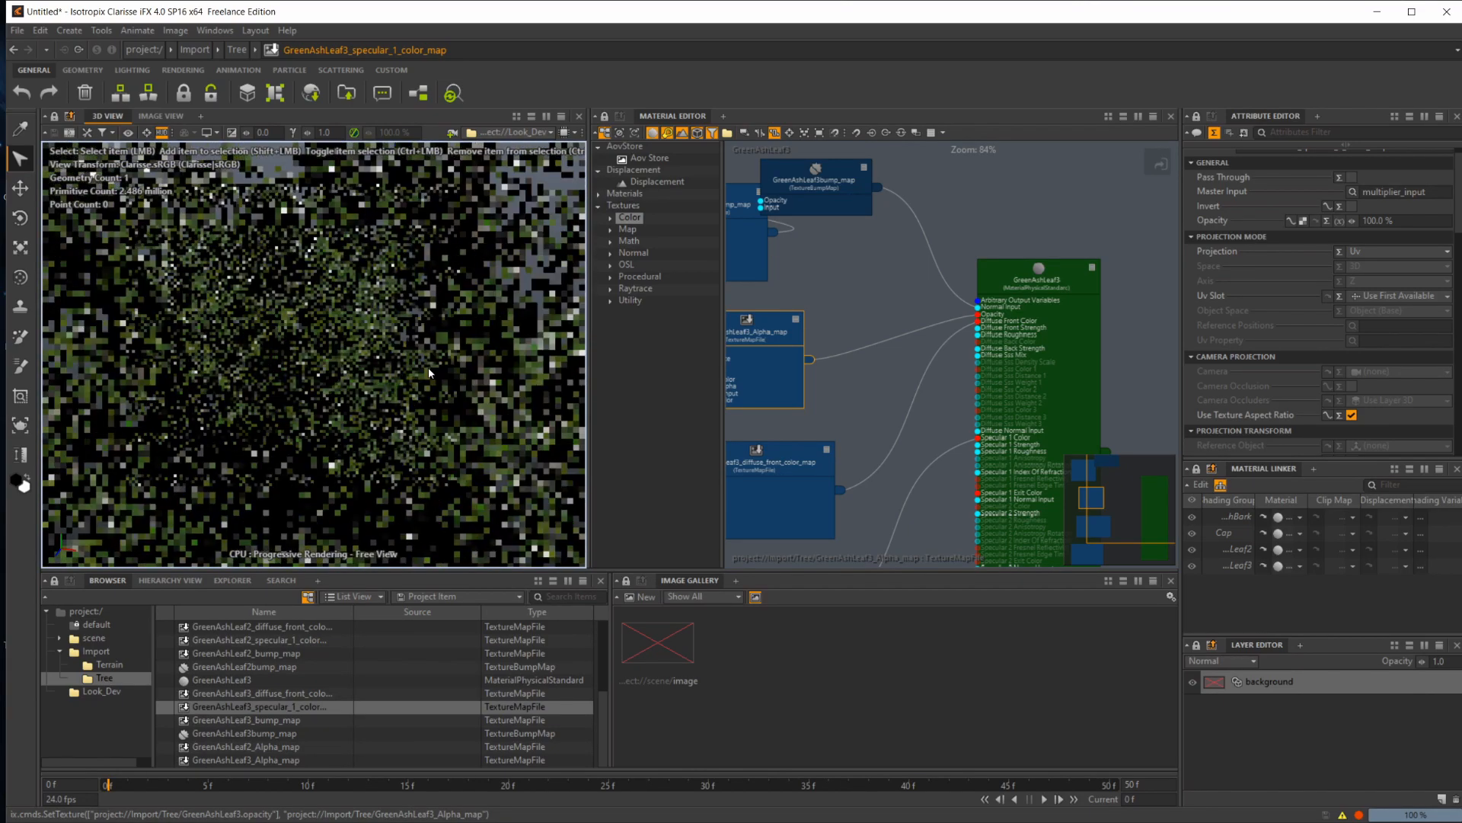
Step: Set the GreenAshLeaf3 material's Specular 1 Strength to 0%
{"action": "scroll", "coordinate": [389, 429], "scroll_direction": "down", "scroll_amount": 5}
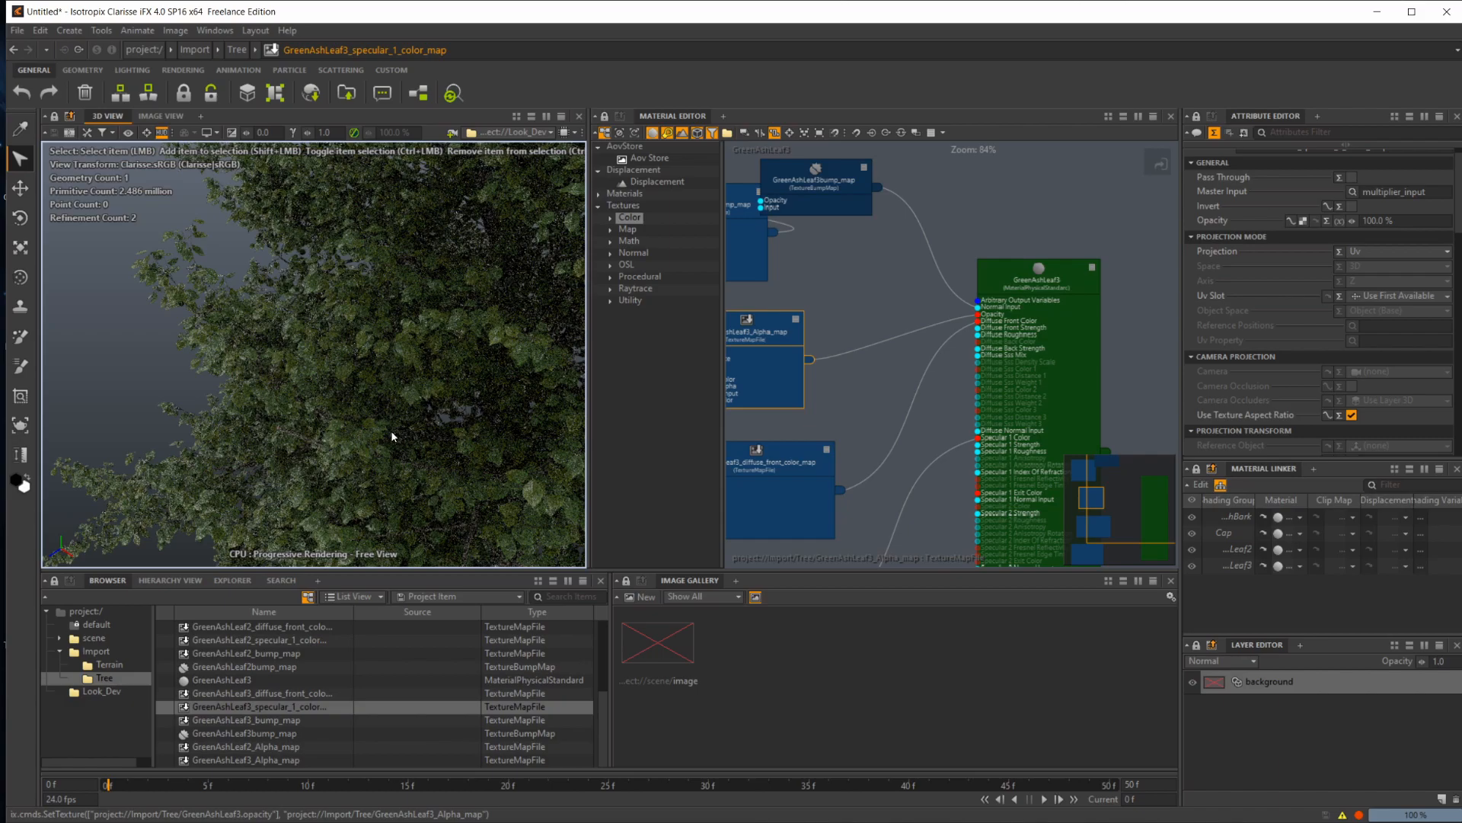
{"action": "left_click", "coordinate": [1039, 395]}
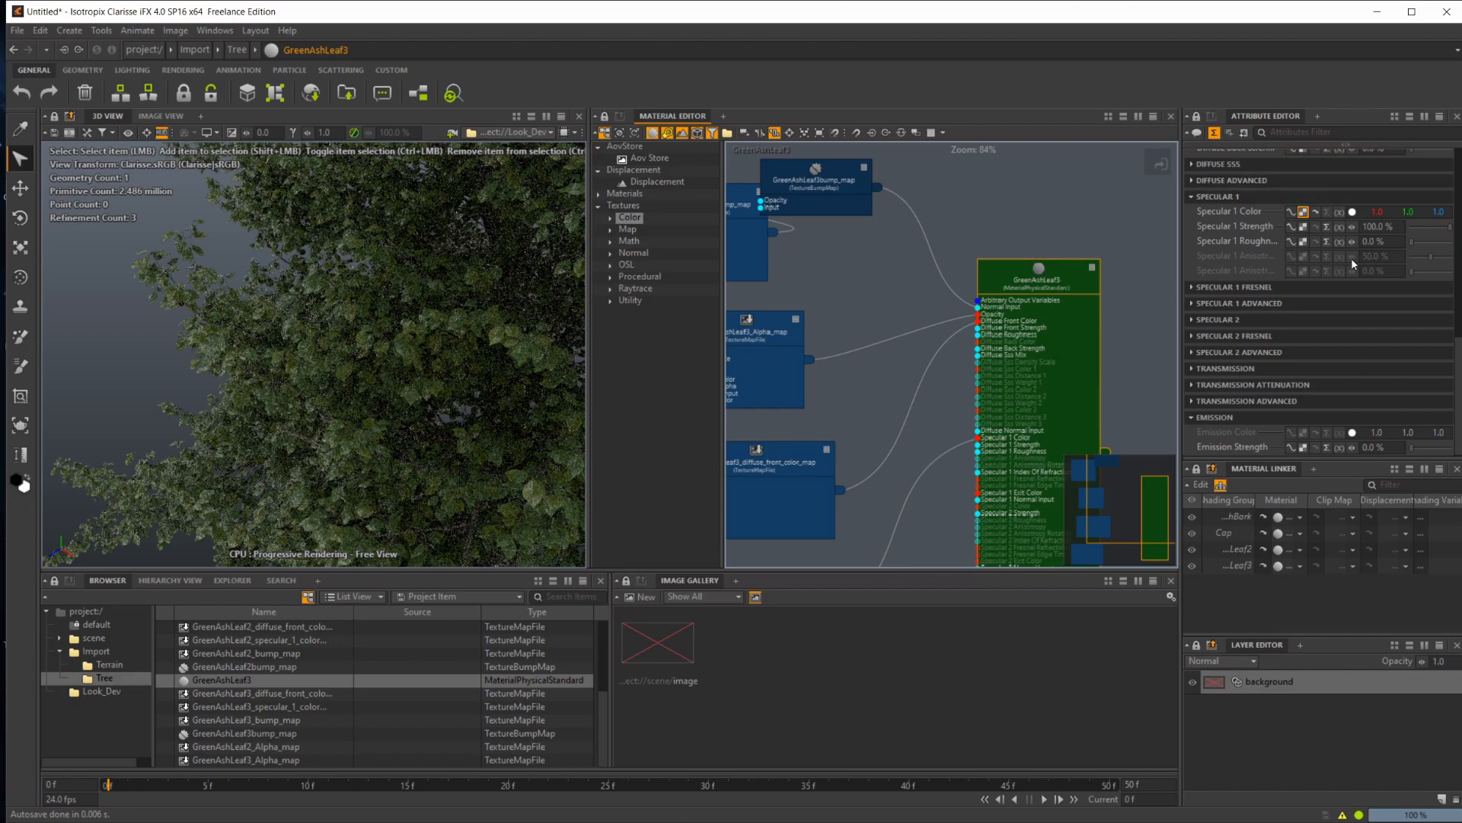
{"action": "left_click_drag", "start_coordinate": [1434, 235], "coordinate": [1377, 227]}
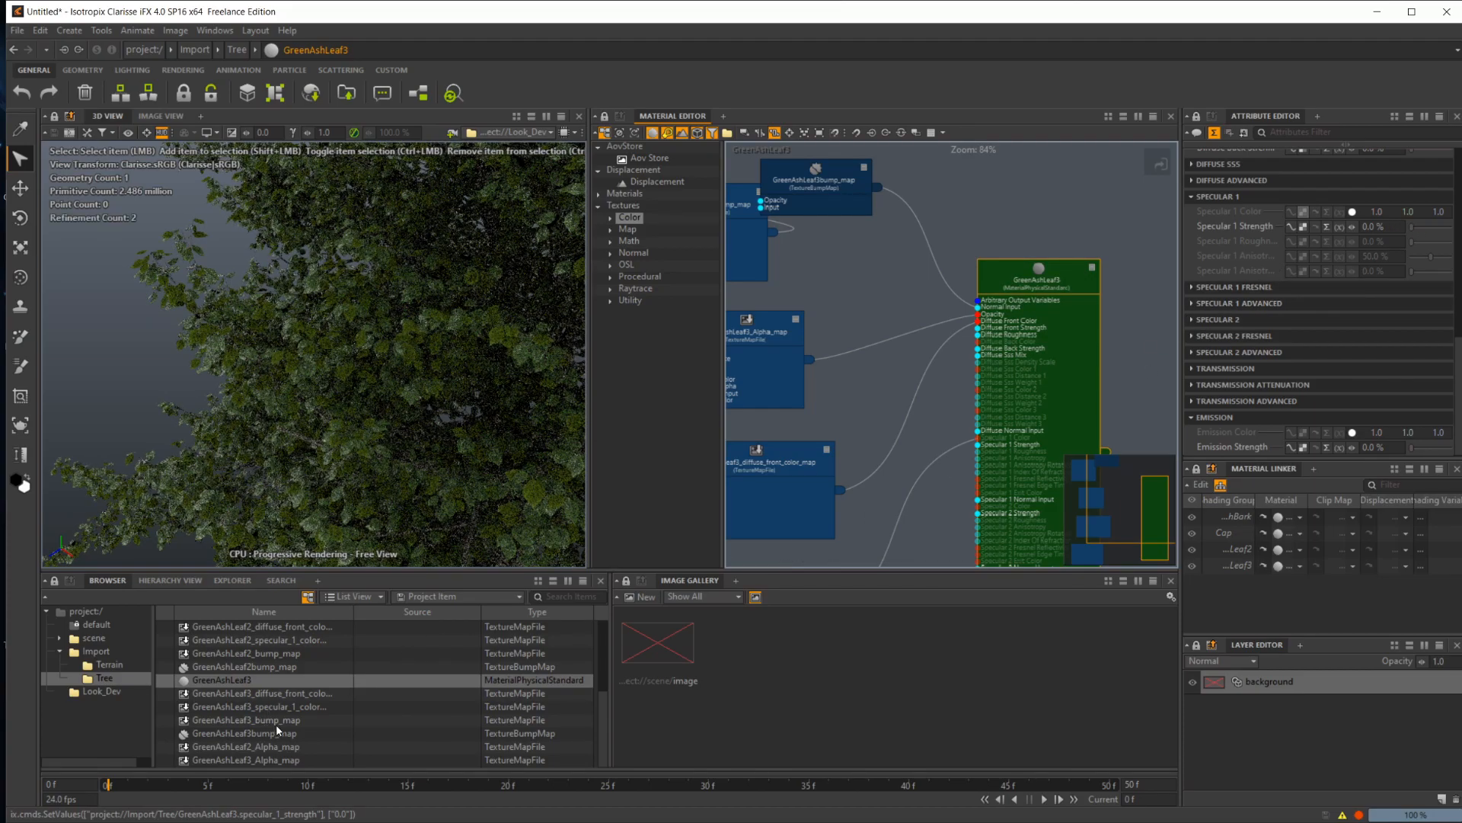
Step: Set the GreenAshLeaf2 material's Specular 1 Strength to 0% and check the foliage from another angle
{"action": "scroll", "coordinate": [274, 724], "scroll_direction": "up", "scroll_amount": 2}
{"action": "left_click", "coordinate": [229, 693]}
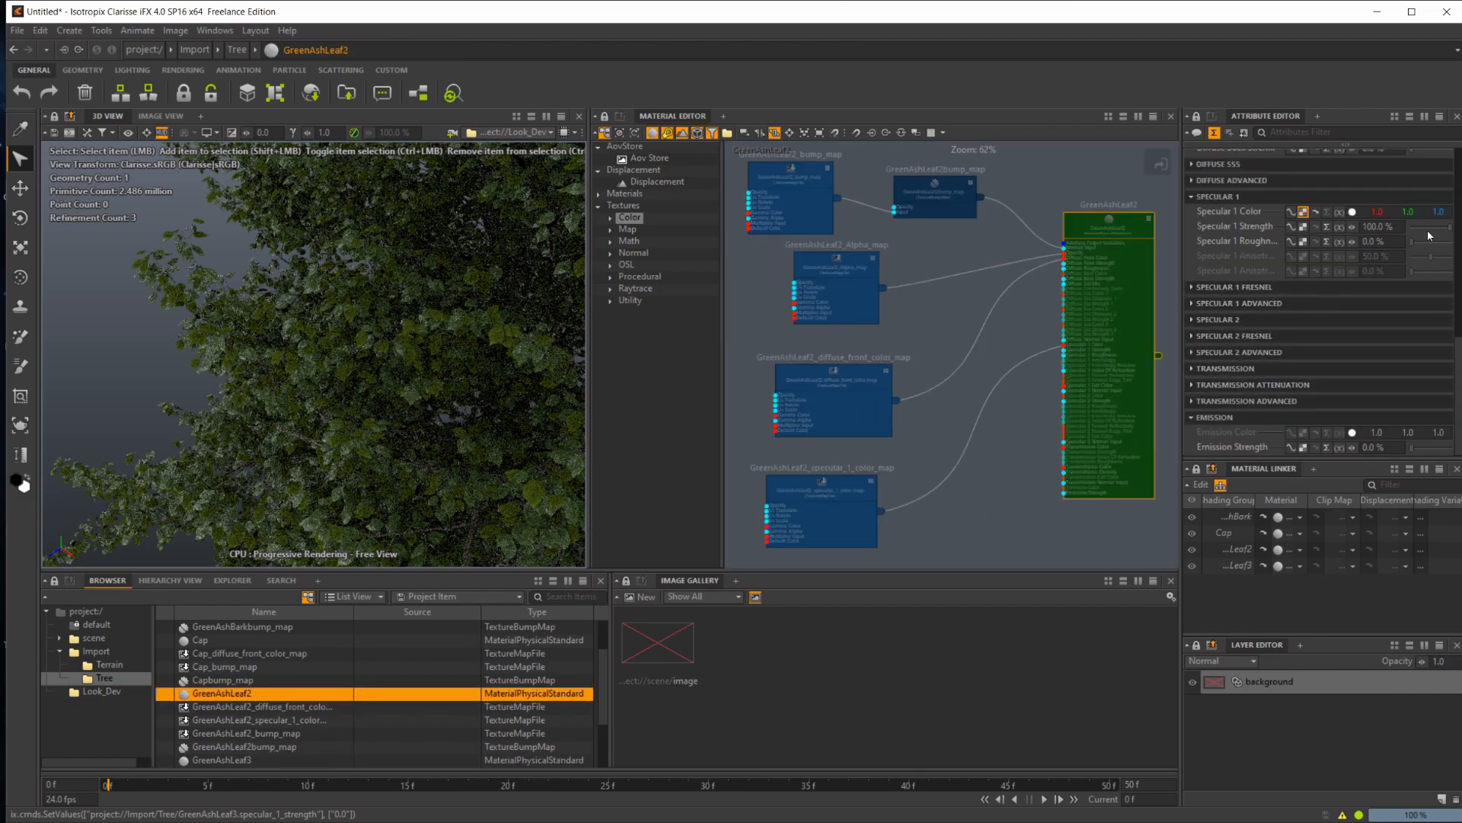
{"action": "left_click_drag", "start_coordinate": [1429, 232], "coordinate": [1403, 223]}
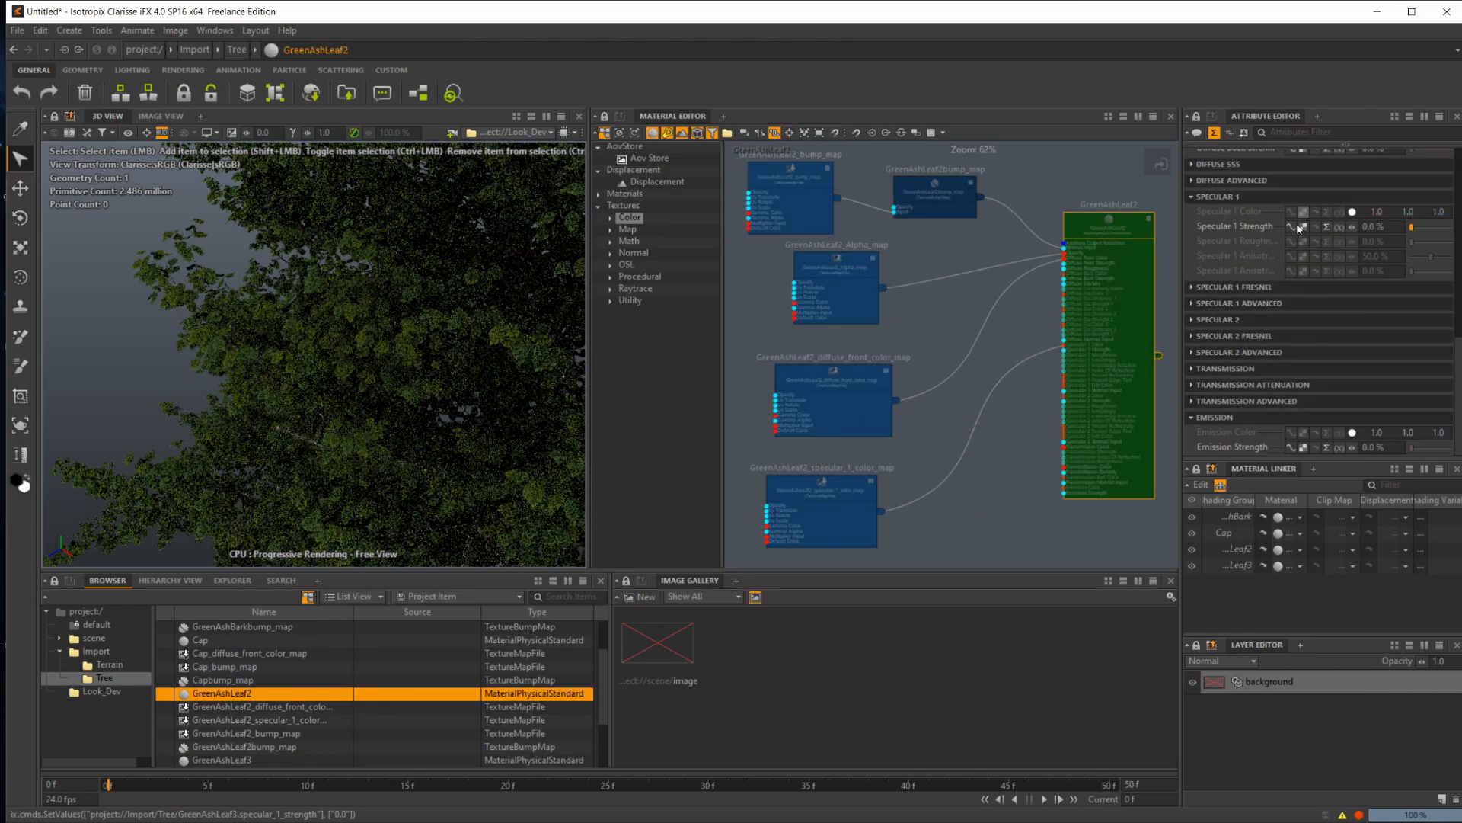
{"action": "left_click_drag", "start_coordinate": [528, 444], "coordinate": [457, 441], "text": "alt"}
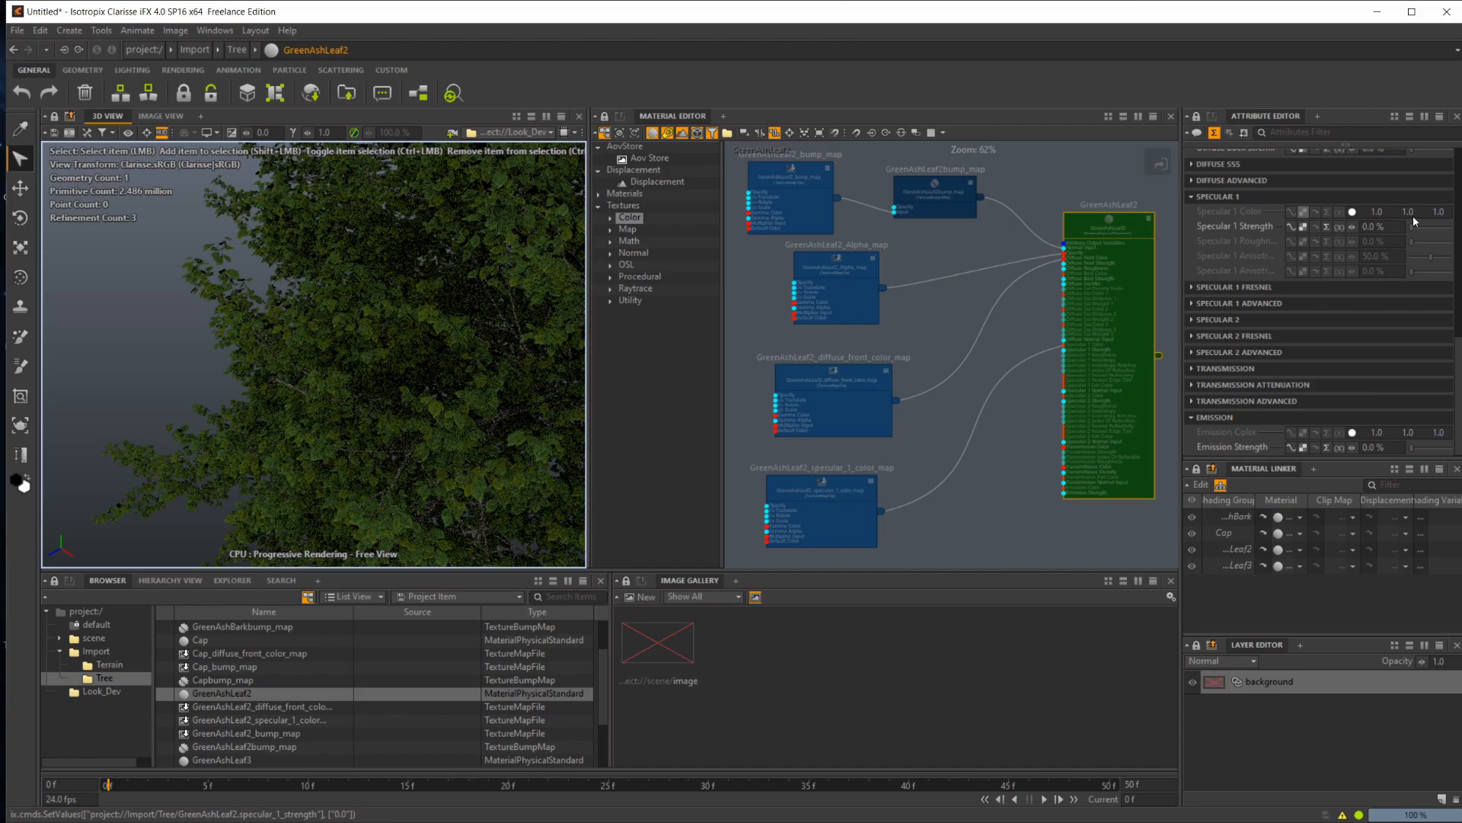
Step: Set the GreenAshLeaf2 material's Specular 1 Strength to 100% and its Specular 1 Roughness to 0%
{"action": "left_click_drag", "start_coordinate": [1415, 230], "coordinate": [1451, 230]}
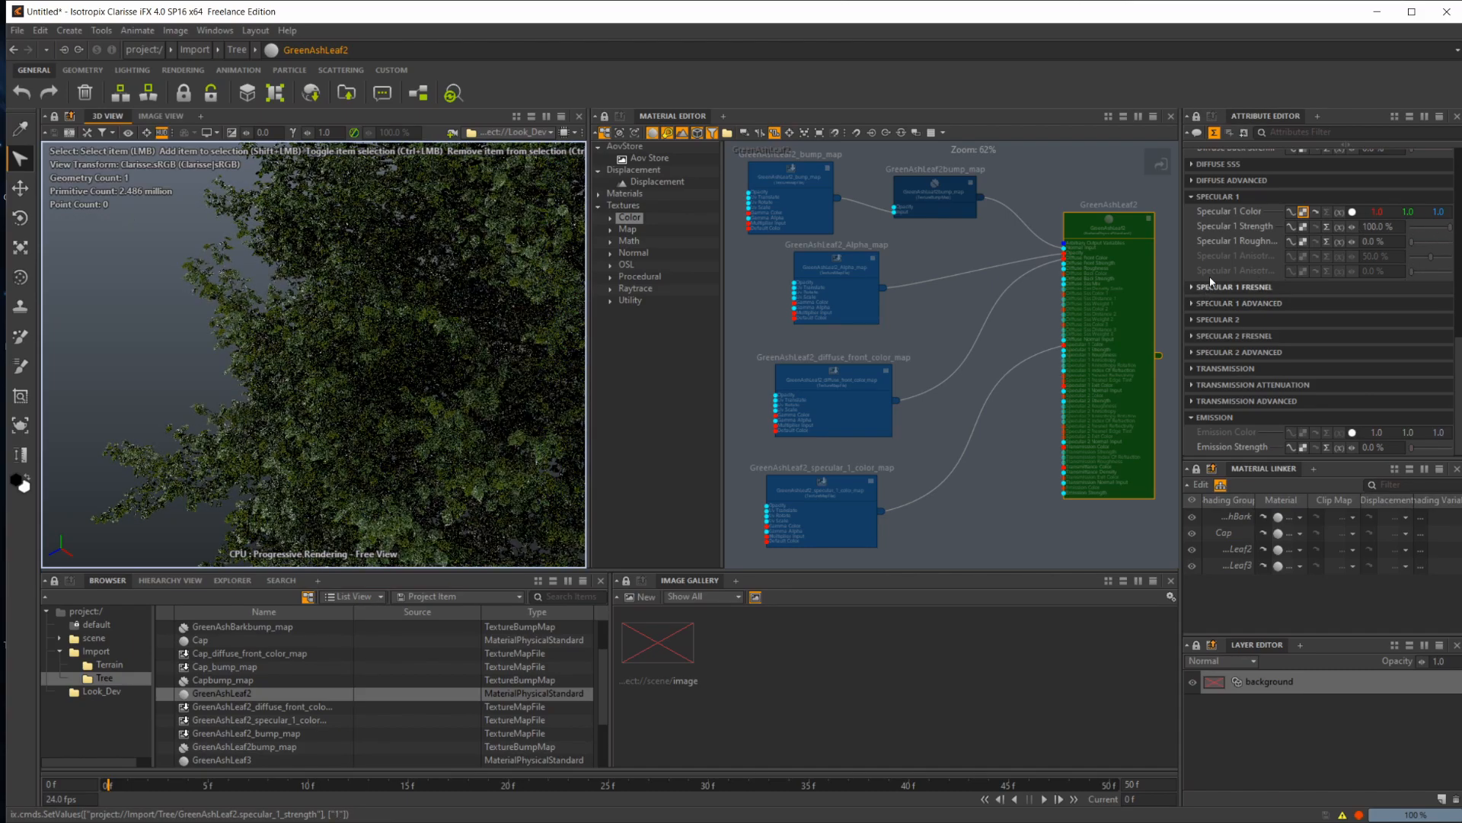
{"action": "left_click_drag", "start_coordinate": [1424, 247], "coordinate": [1296, 249]}
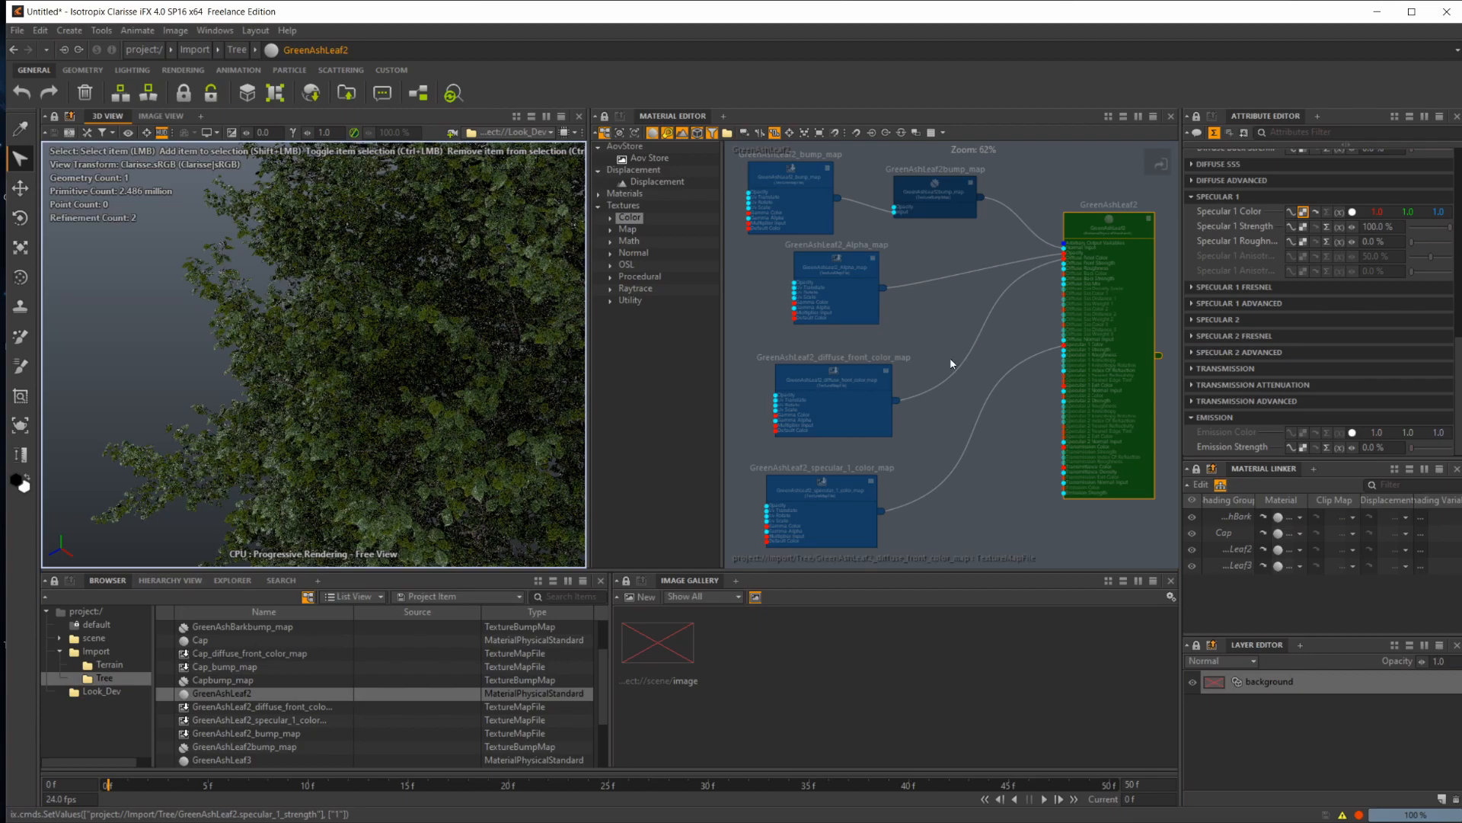
Step: Set the GreenAshLeaf3 material's Specular 1 Strength to 100% and its Sidedness to Double
{"action": "left_click", "coordinate": [262, 760]}
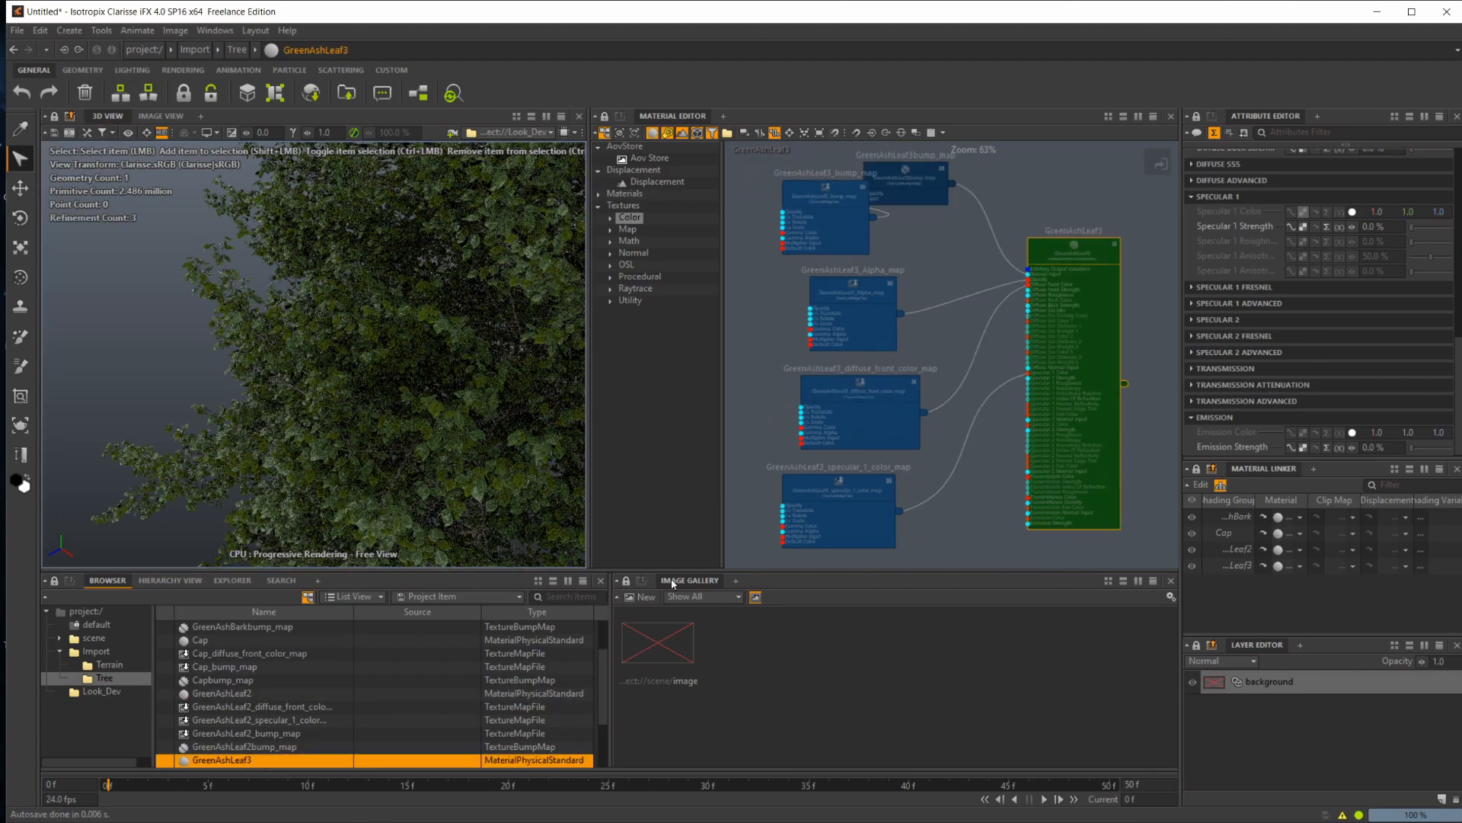
{"action": "left_click", "coordinate": [1435, 226]}
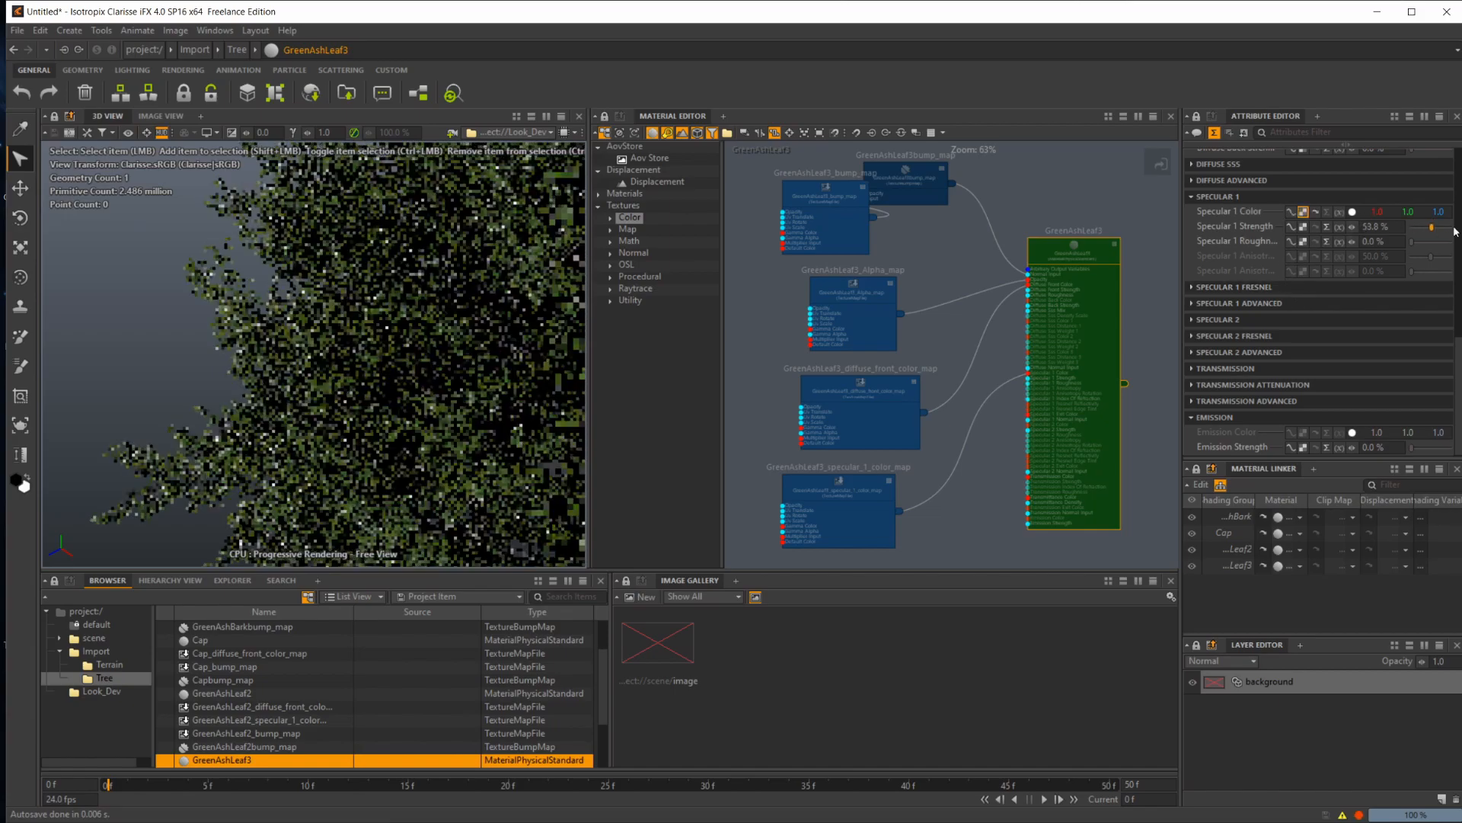
{"action": "scroll", "coordinate": [1258, 224], "scroll_direction": "up", "scroll_amount": 10}
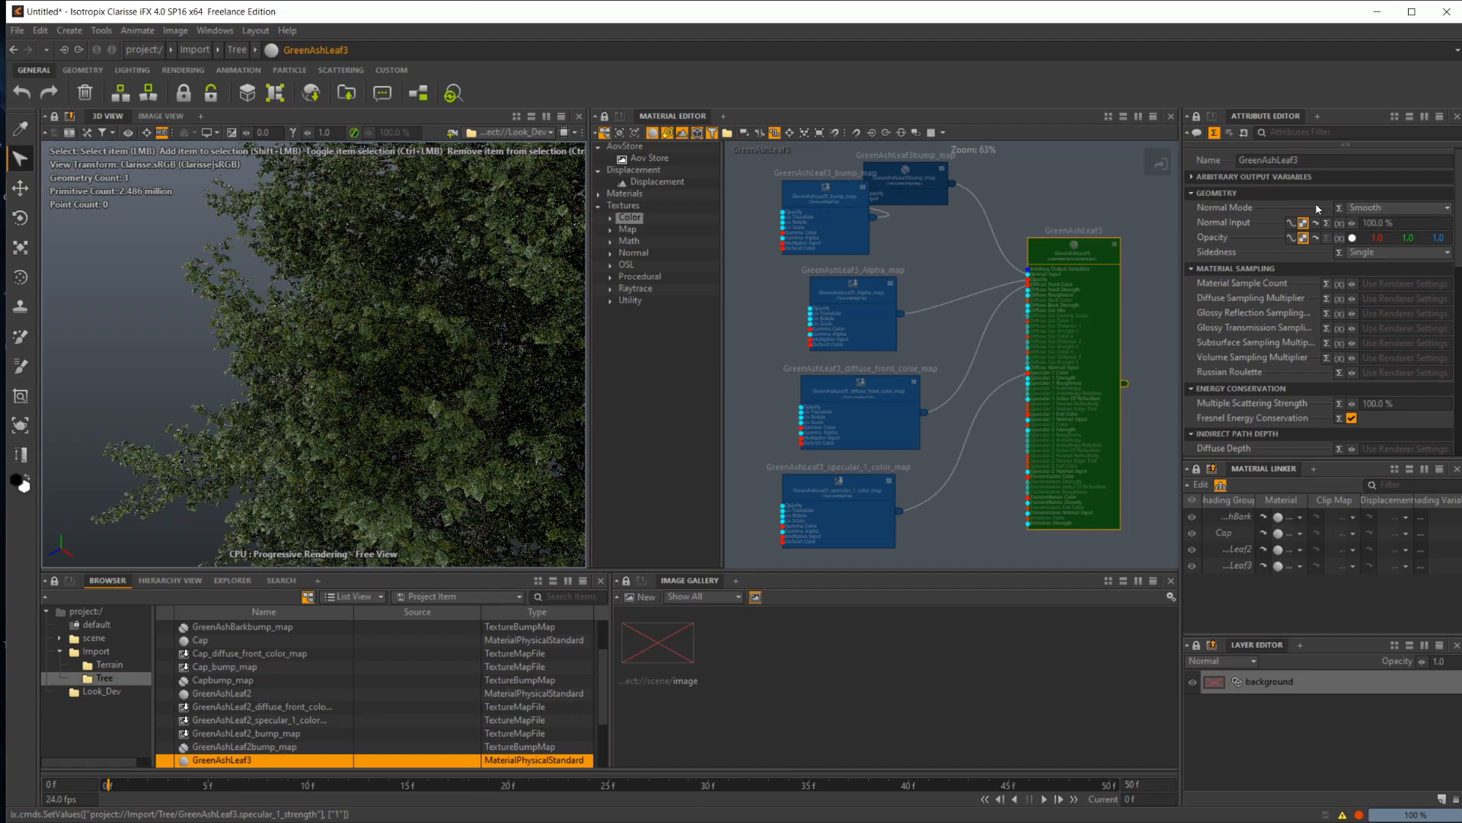
{"action": "mouse_move", "coordinate": [1236, 257]}
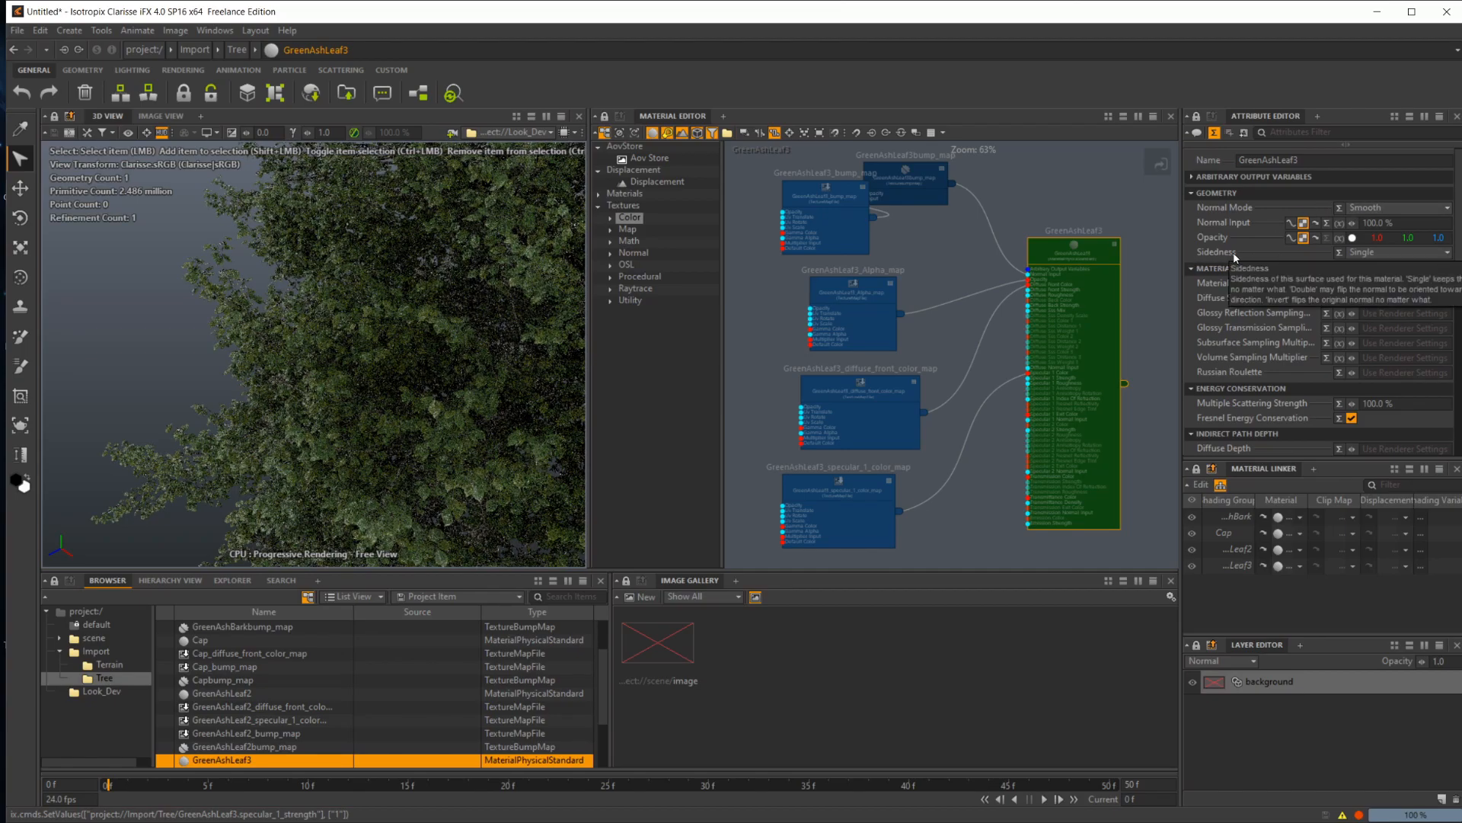
{"action": "left_click", "coordinate": [1417, 252]}
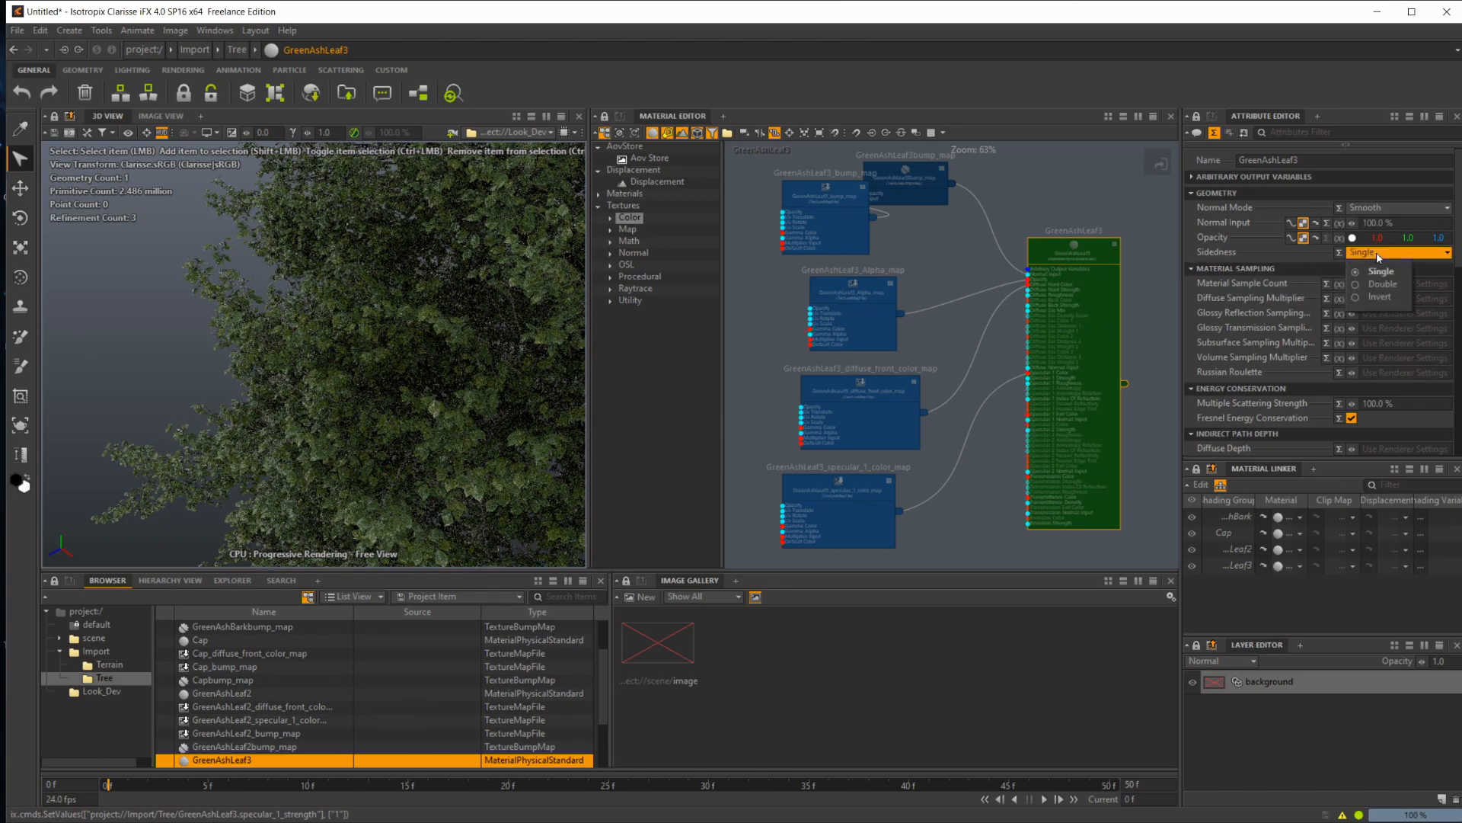
{"action": "left_click", "coordinate": [1385, 284]}
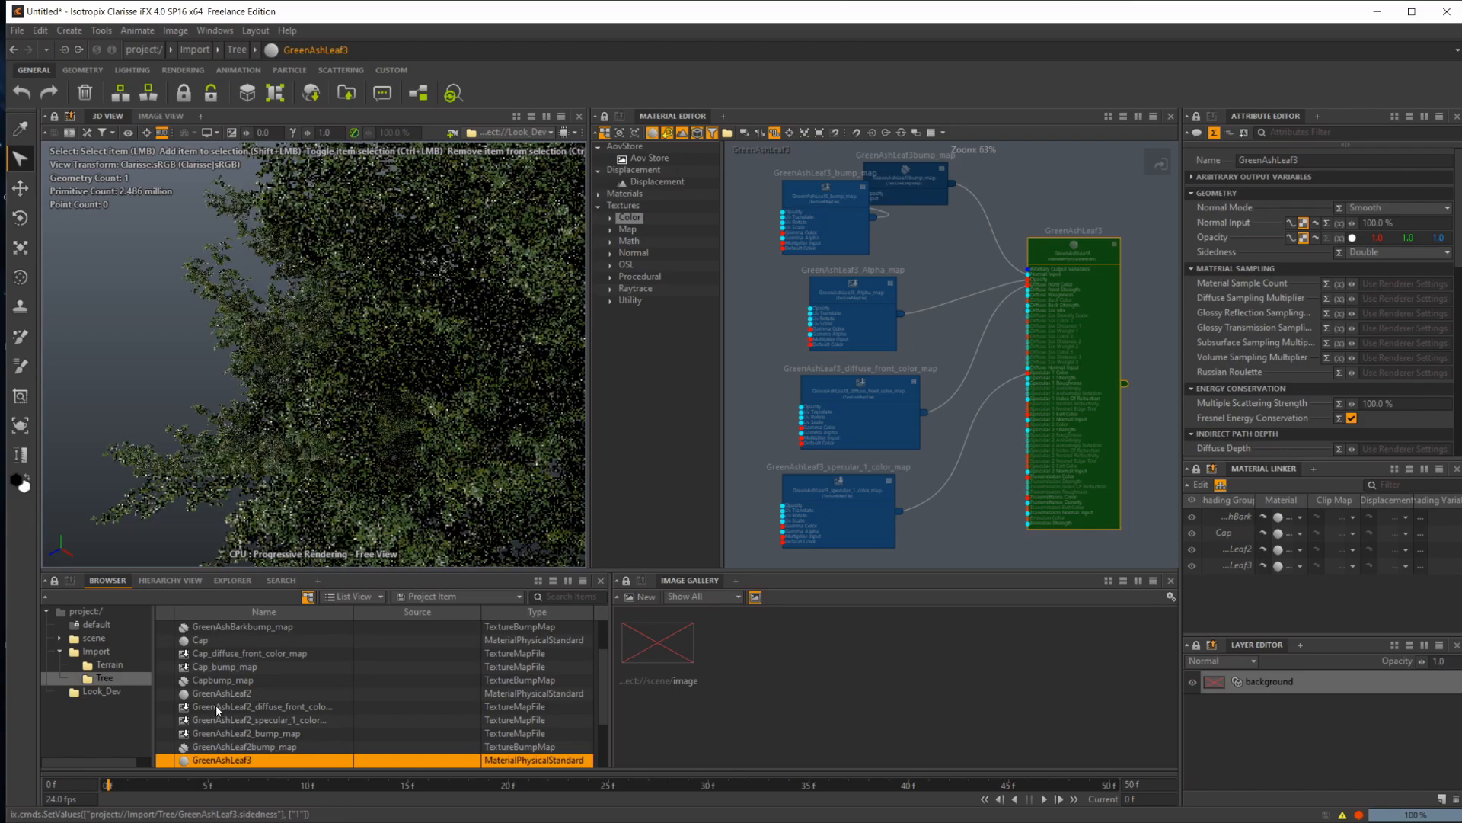
Step: Set the GreenAshLeaf2 material's Sidedness to Double
{"action": "left_click", "coordinate": [237, 694]}
{"action": "left_click", "coordinate": [1424, 252]}
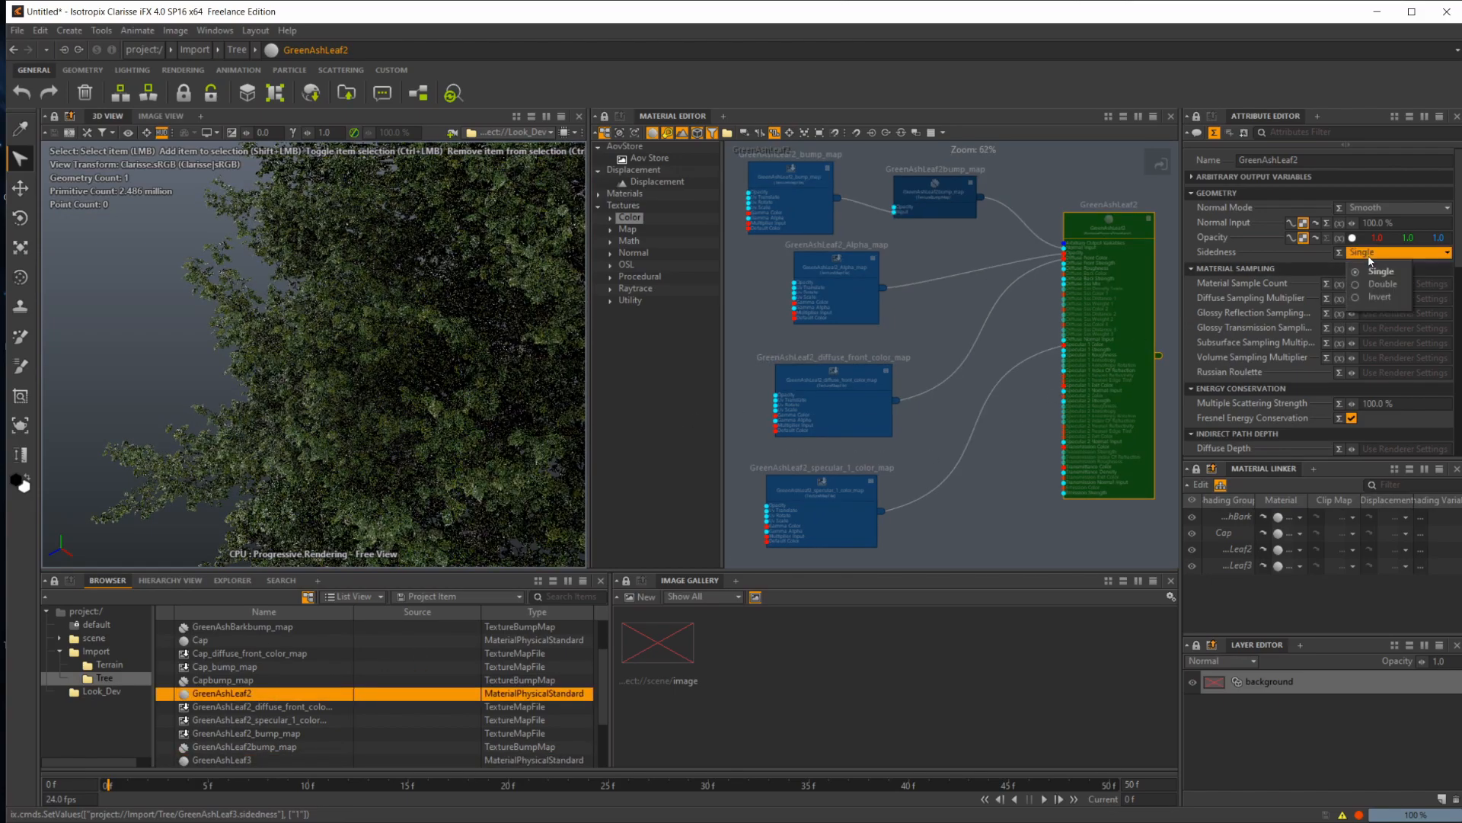
{"action": "left_click", "coordinate": [1386, 286]}
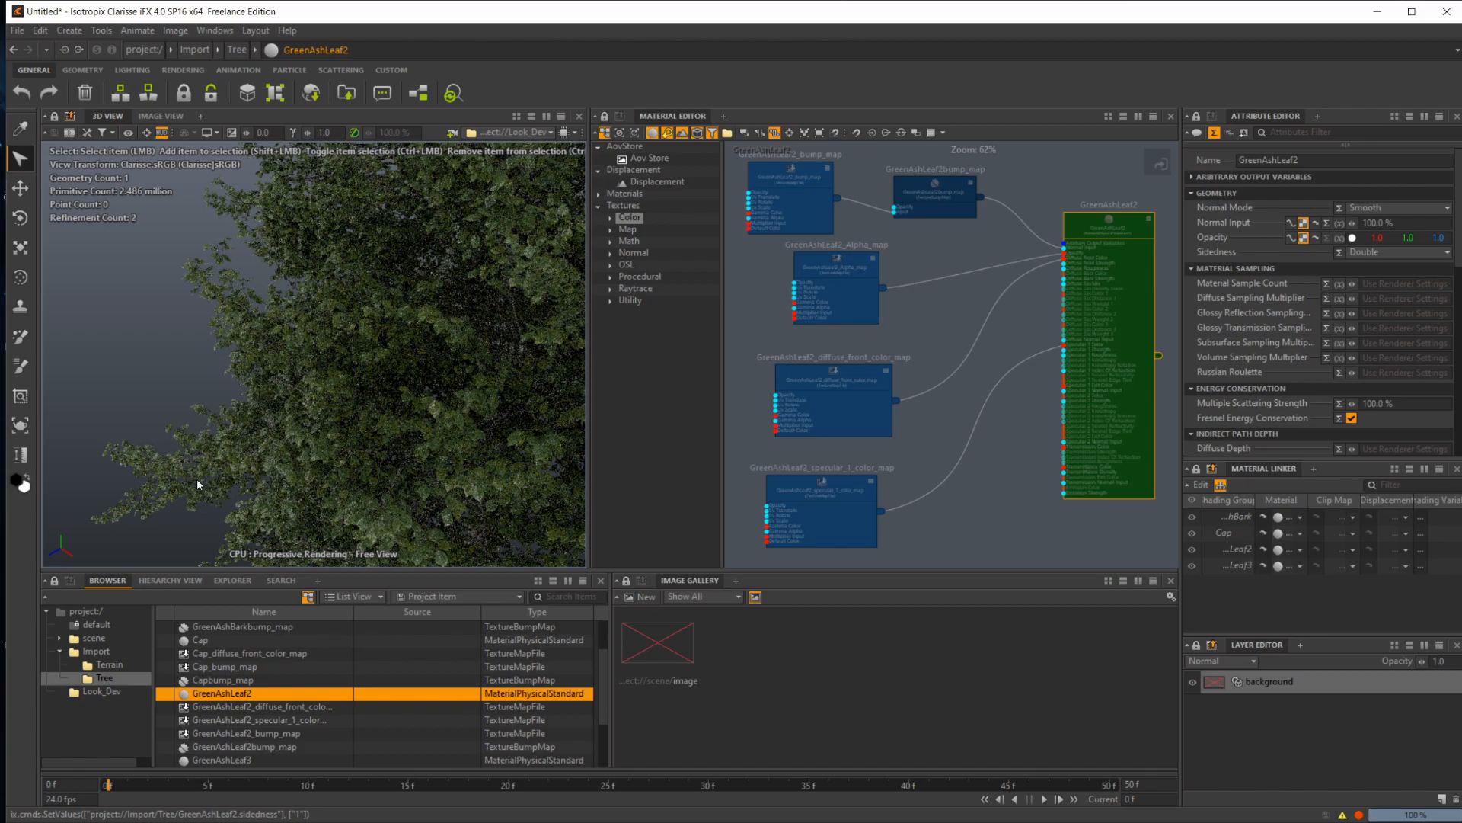
Step: Examine the rendered foliage and the whole tree from several angles and distances, and review the Sidedness options of GreenAshLeaf2
{"action": "left_click_drag", "start_coordinate": [320, 495], "coordinate": [440, 459], "text": "alt"}
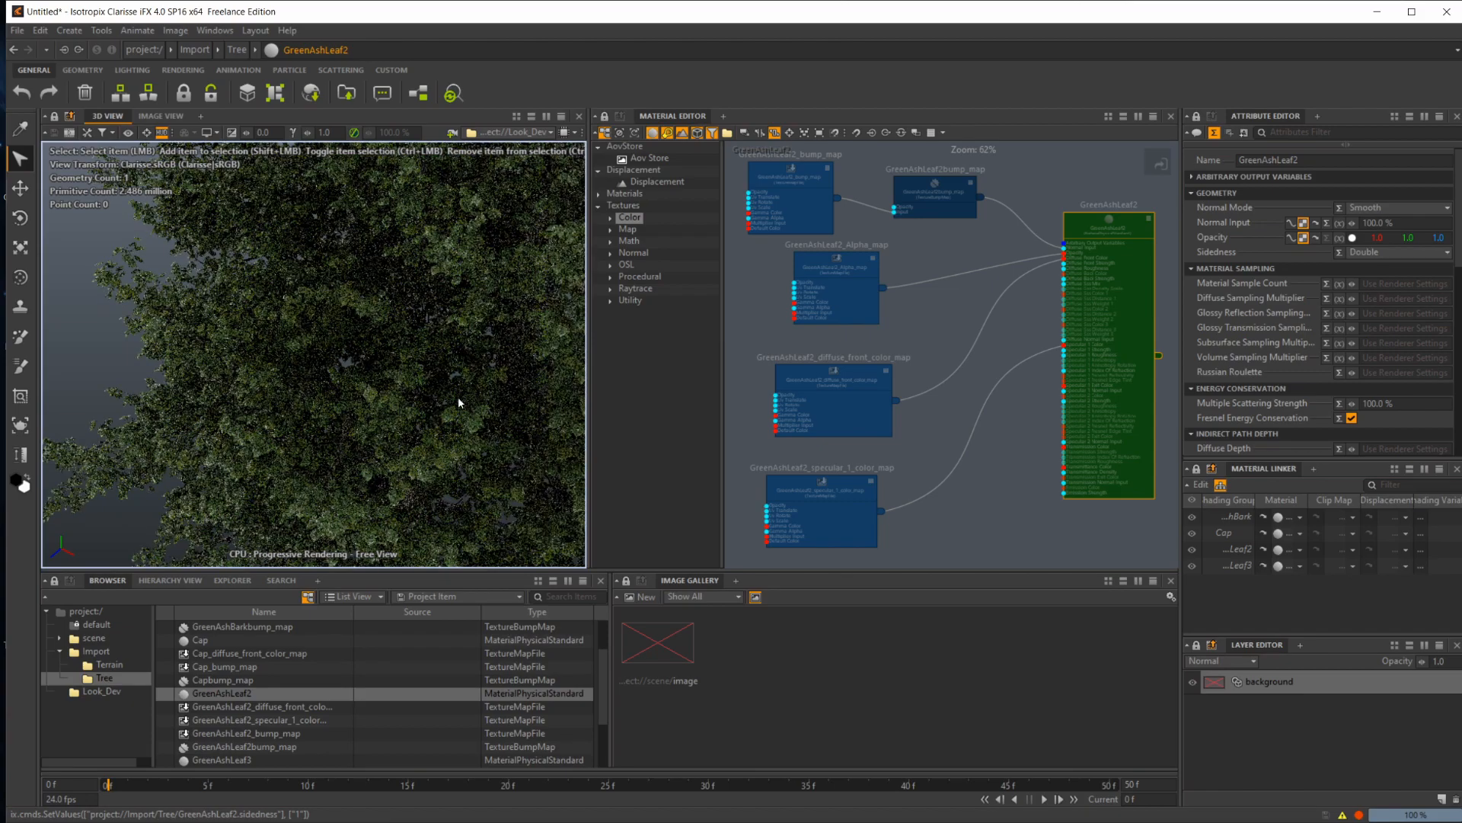
{"action": "scroll", "coordinate": [449, 400], "scroll_direction": "down", "scroll_amount": 5}
{"action": "left_click_drag", "start_coordinate": [416, 412], "coordinate": [365, 387], "text": "alt"}
{"action": "scroll", "coordinate": [366, 387], "scroll_direction": "up", "scroll_amount": 2}
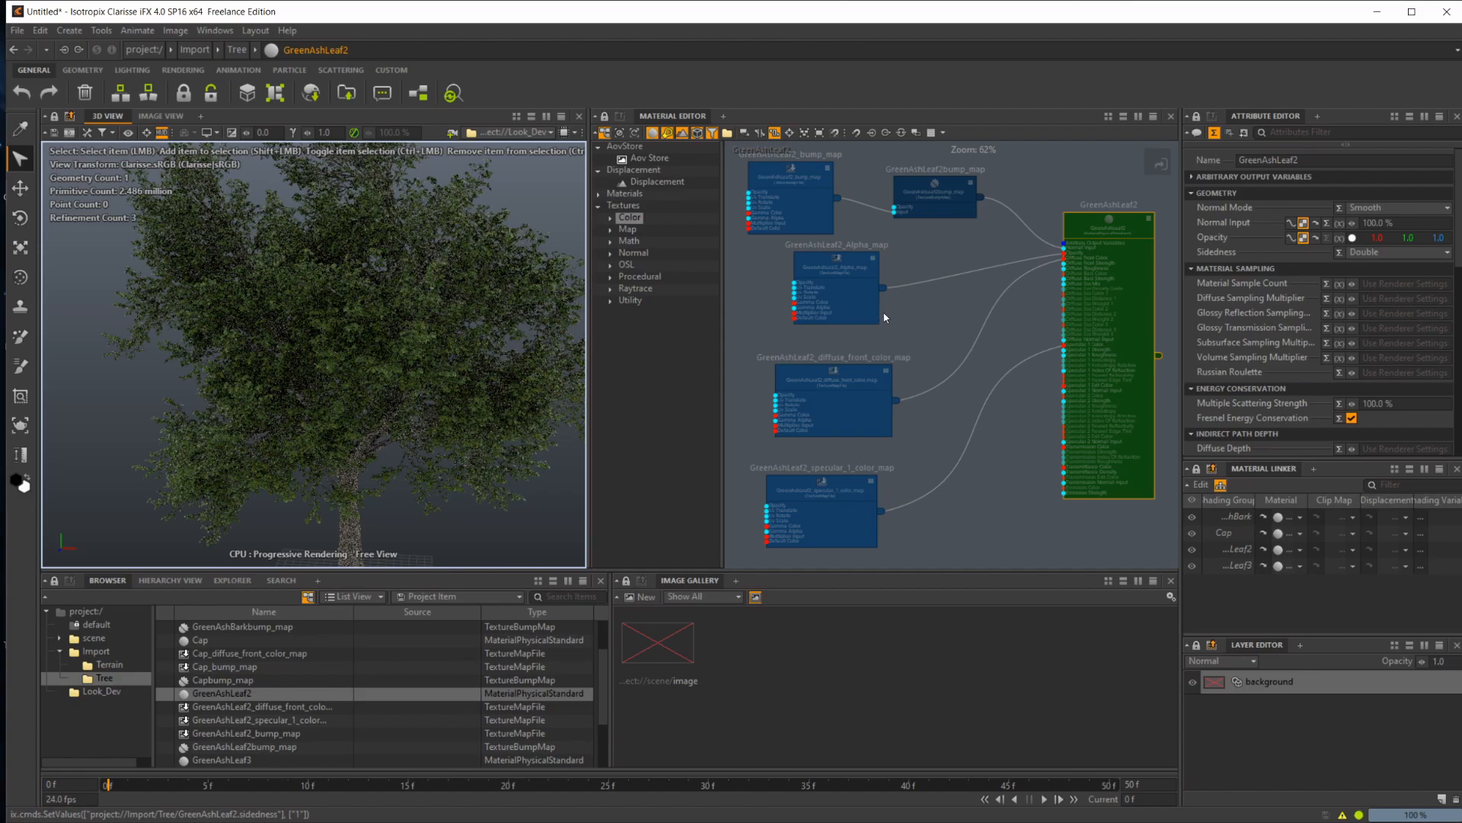
{"action": "left_click", "coordinate": [1371, 252]}
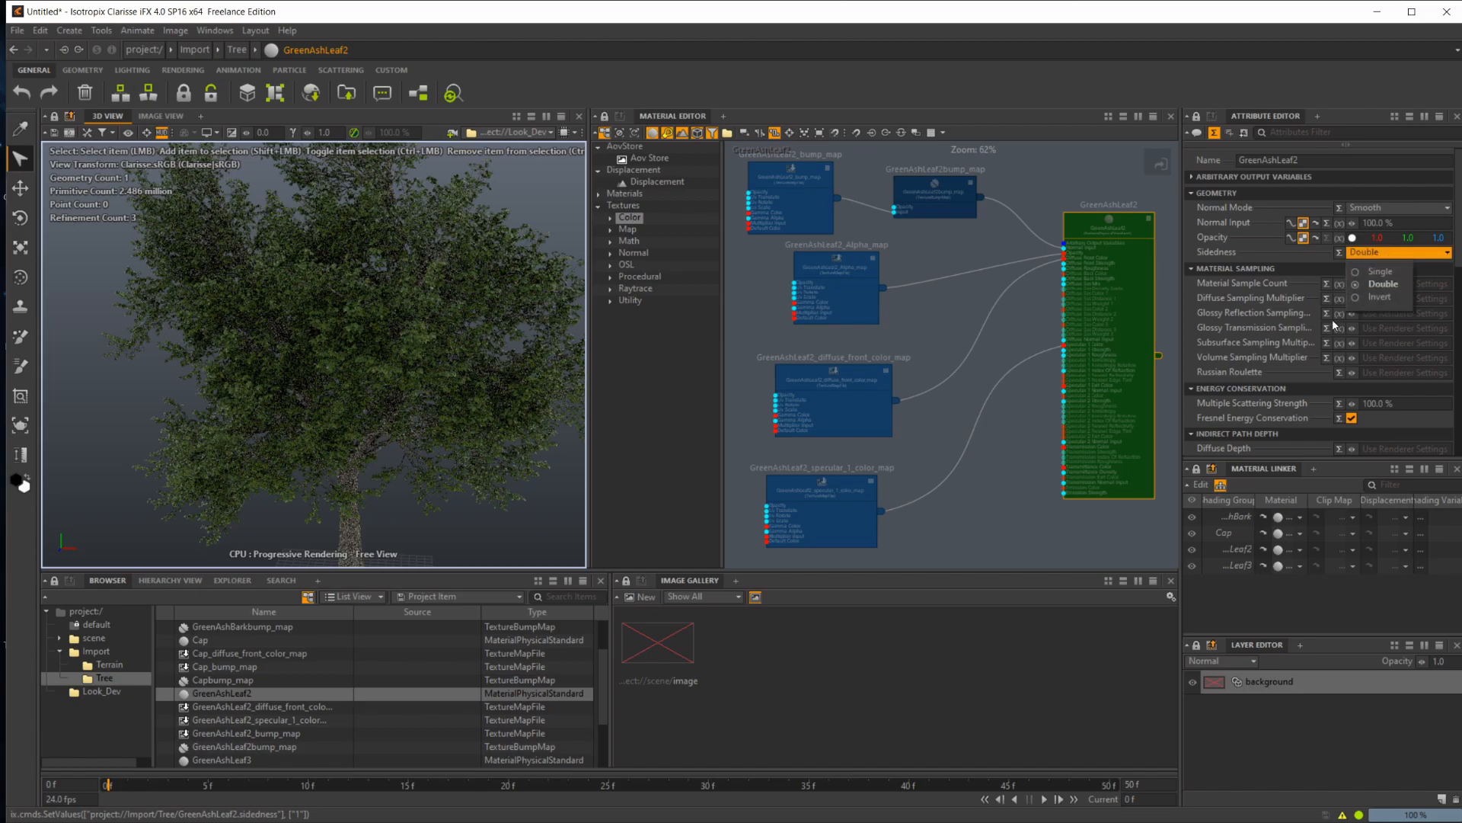
{"action": "left_click", "coordinate": [1309, 258]}
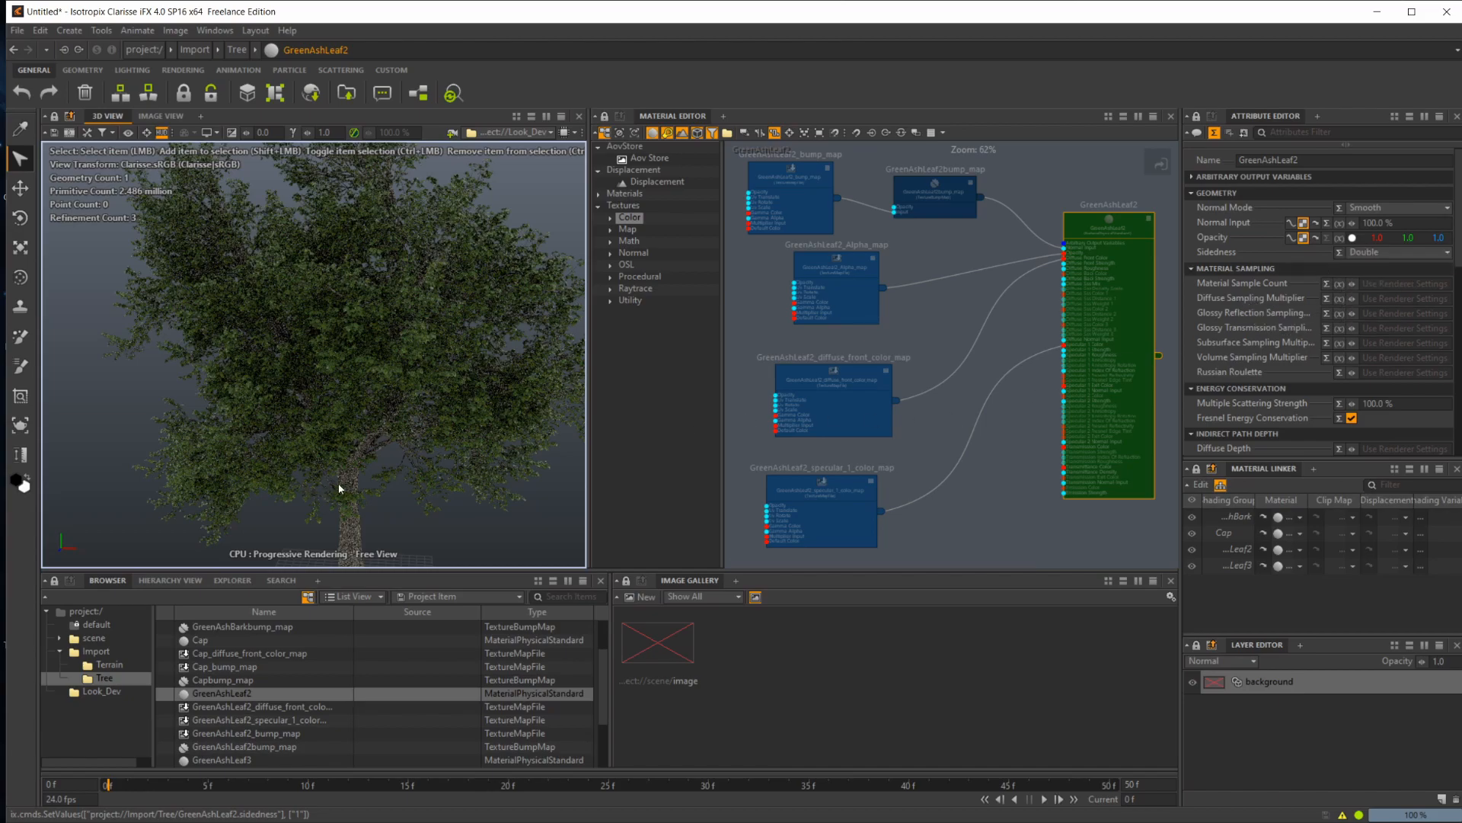
{"action": "mouse_move", "coordinate": [362, 452]}
{"action": "left_mouse_down", "text": "alt"}
{"action": "mouse_move", "coordinate": [381, 468]}
{"action": "mouse_move", "coordinate": [357, 476]}
{"action": "left_mouse_up", "text": "alt"}
{"action": "scroll", "coordinate": [456, 395], "scroll_direction": "down", "scroll_amount": 5}
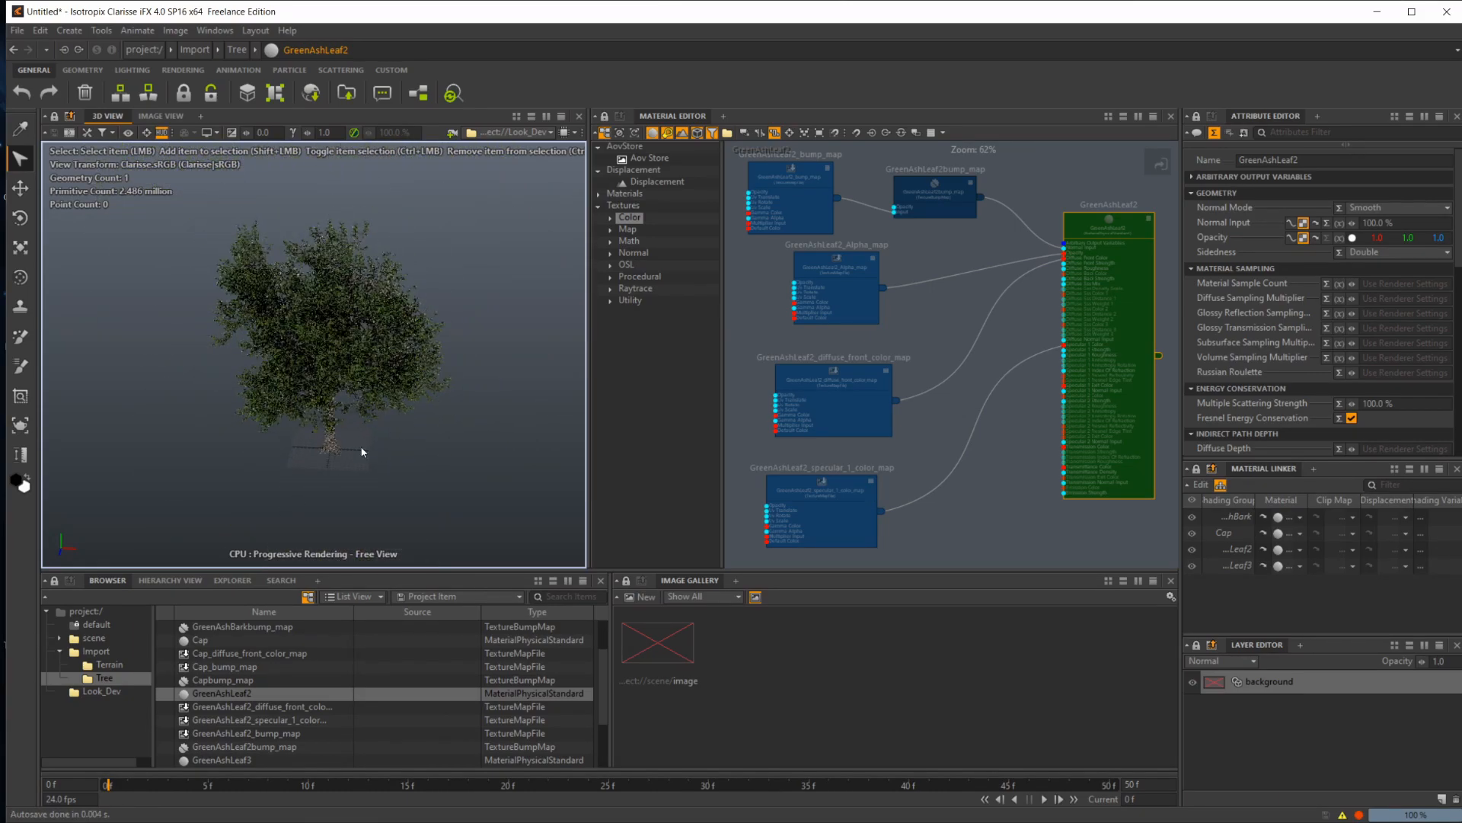
{"action": "left_click_drag", "start_coordinate": [454, 397], "coordinate": [444, 399], "text": "alt"}
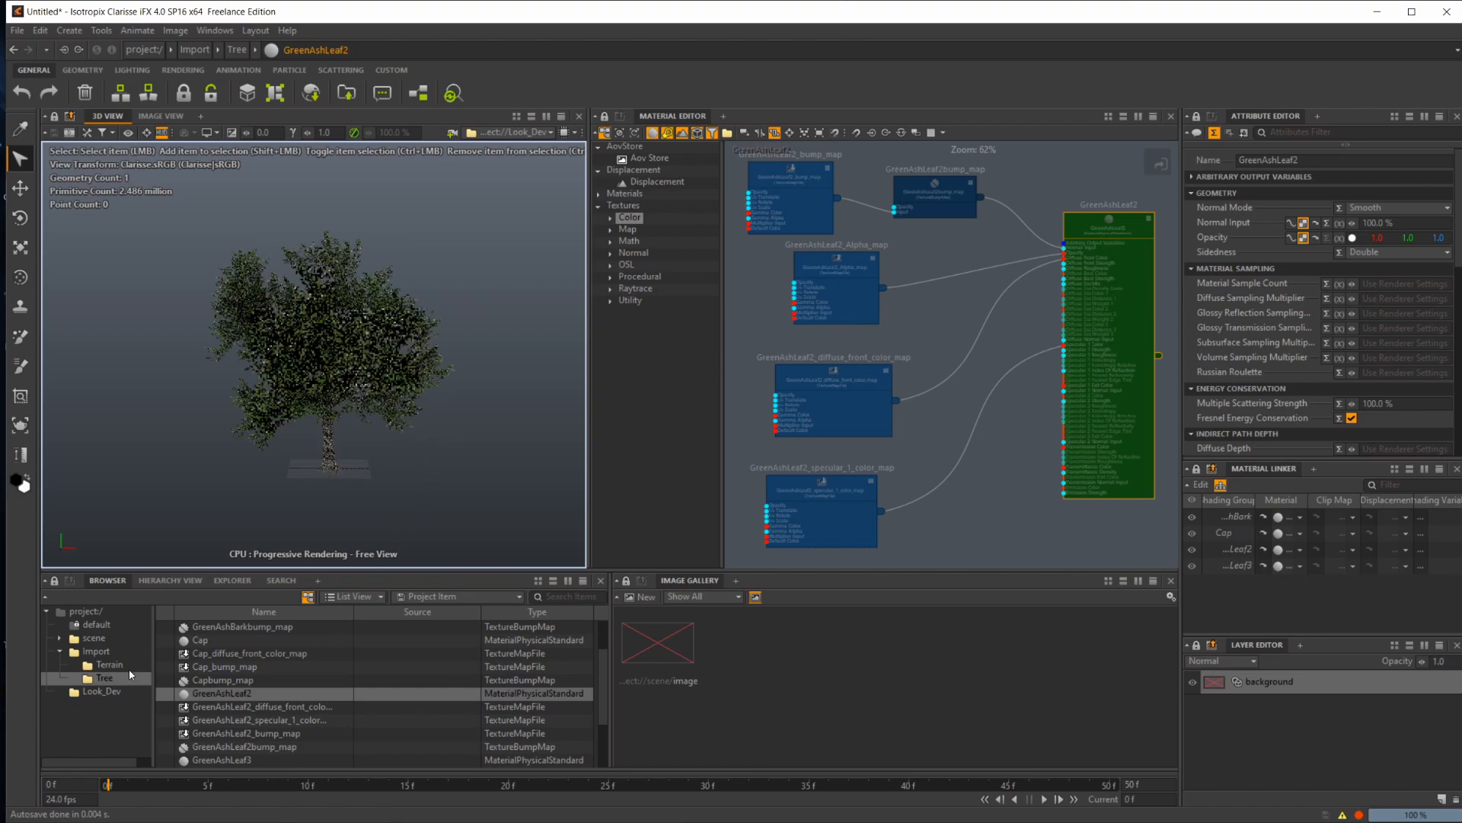
Step: Delete the GreenAsh_High_obj instance from the Look_Dev context
{"action": "left_click", "coordinate": [97, 692]}
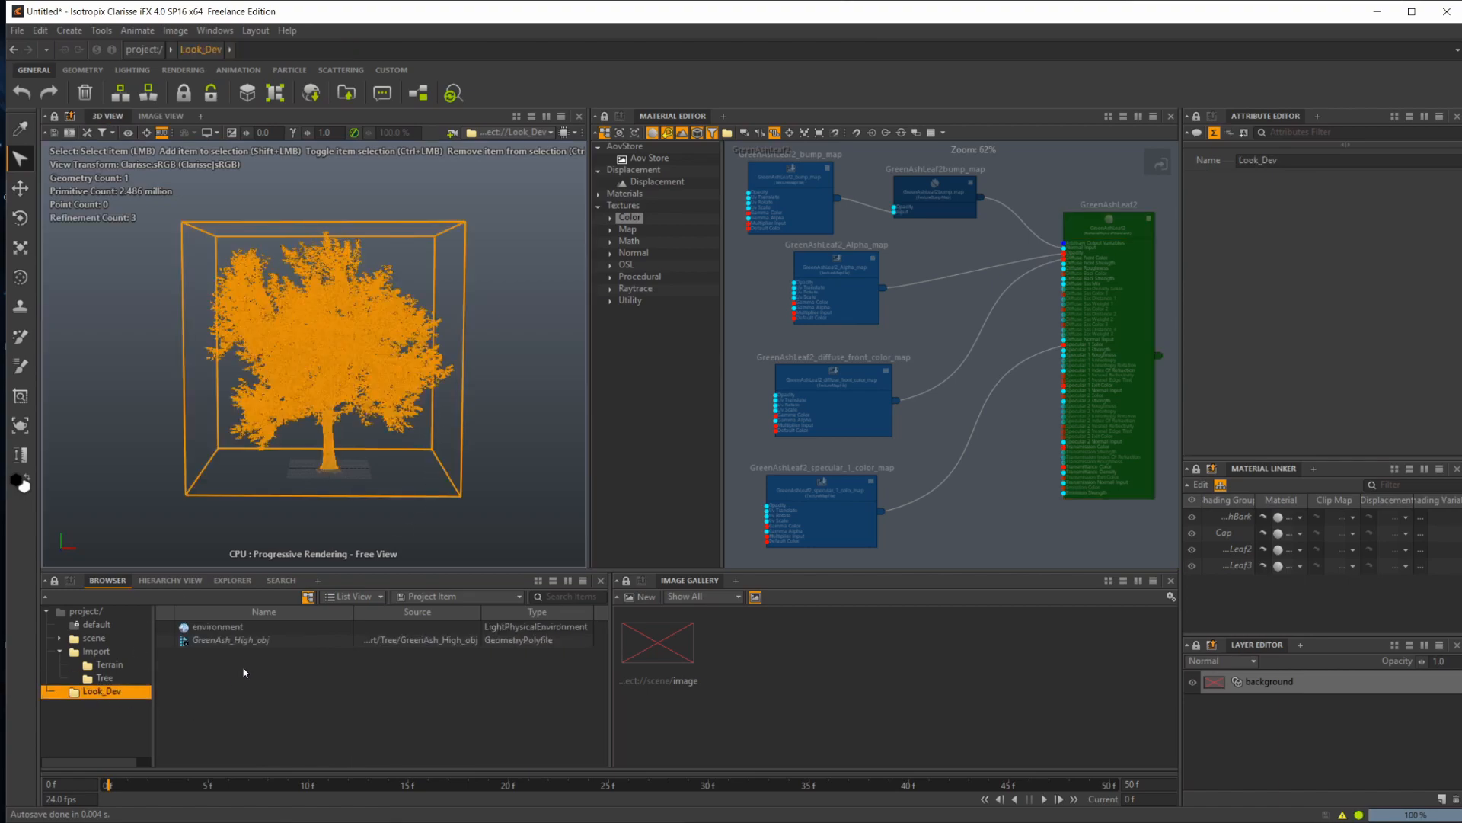
{"action": "left_click", "coordinate": [424, 445]}
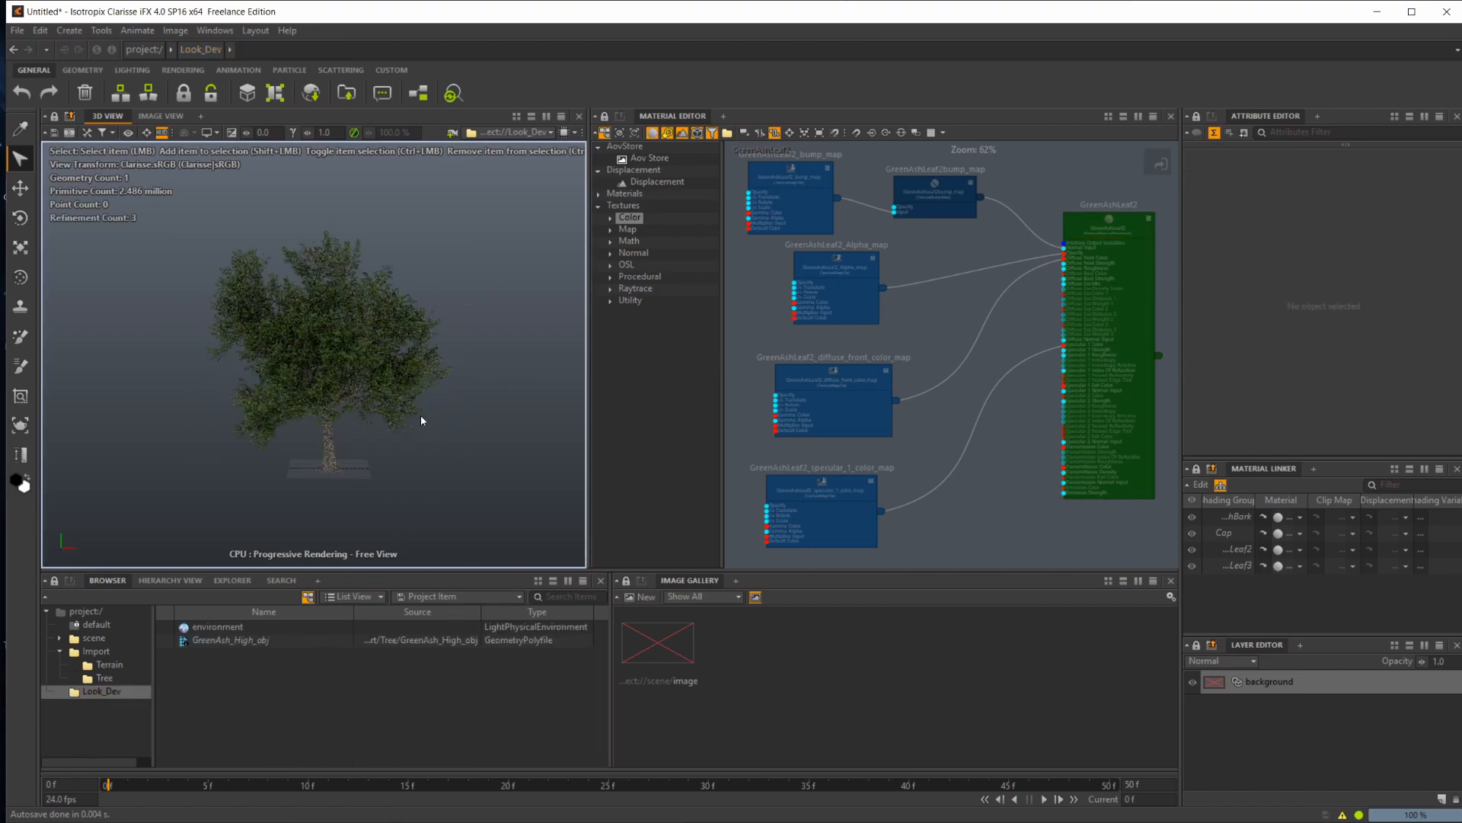
{"action": "left_click_drag", "start_coordinate": [429, 447], "coordinate": [487, 437], "text": "alt"}
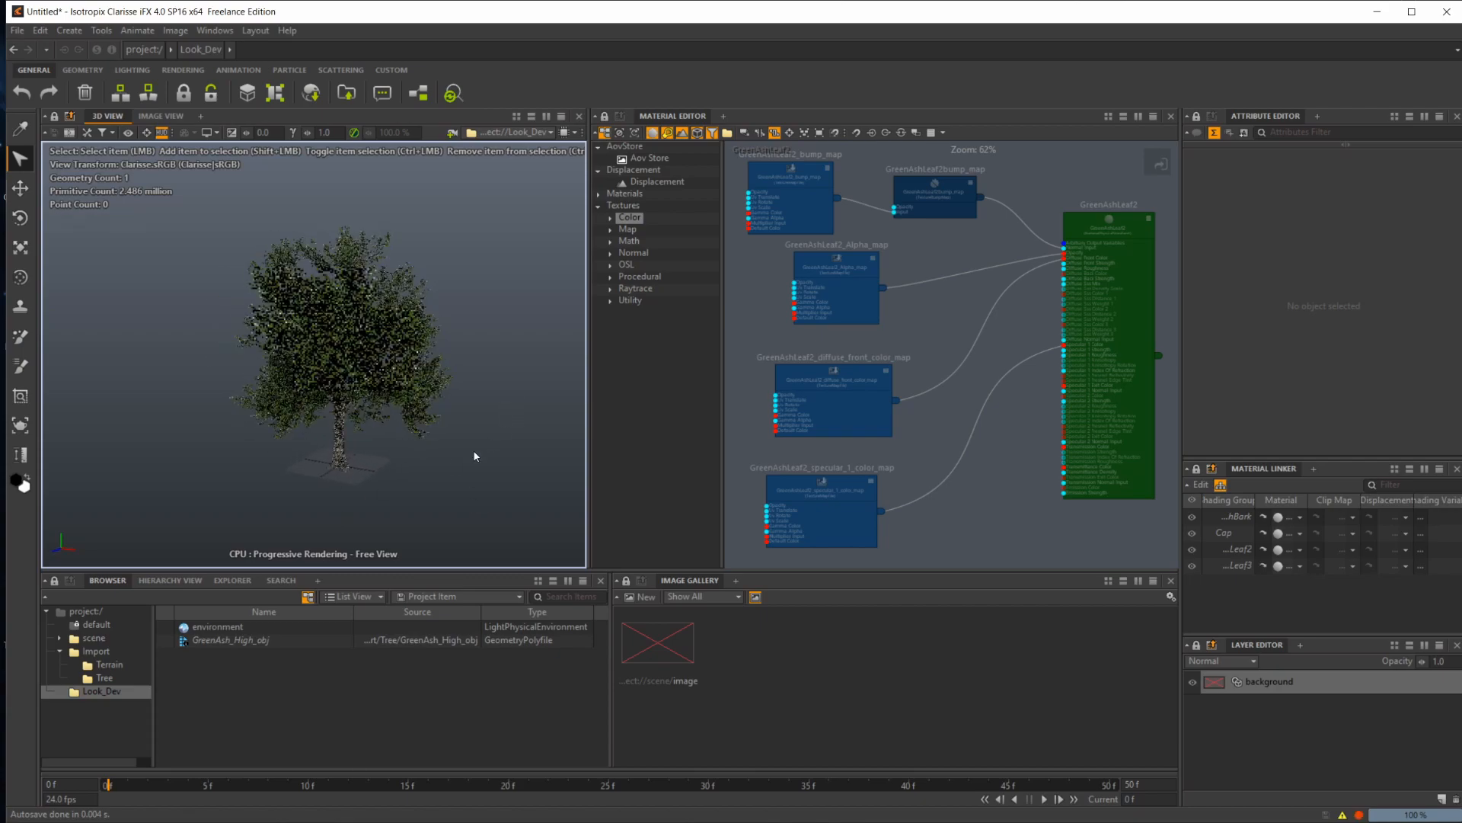
{"action": "left_click", "coordinate": [253, 642]}
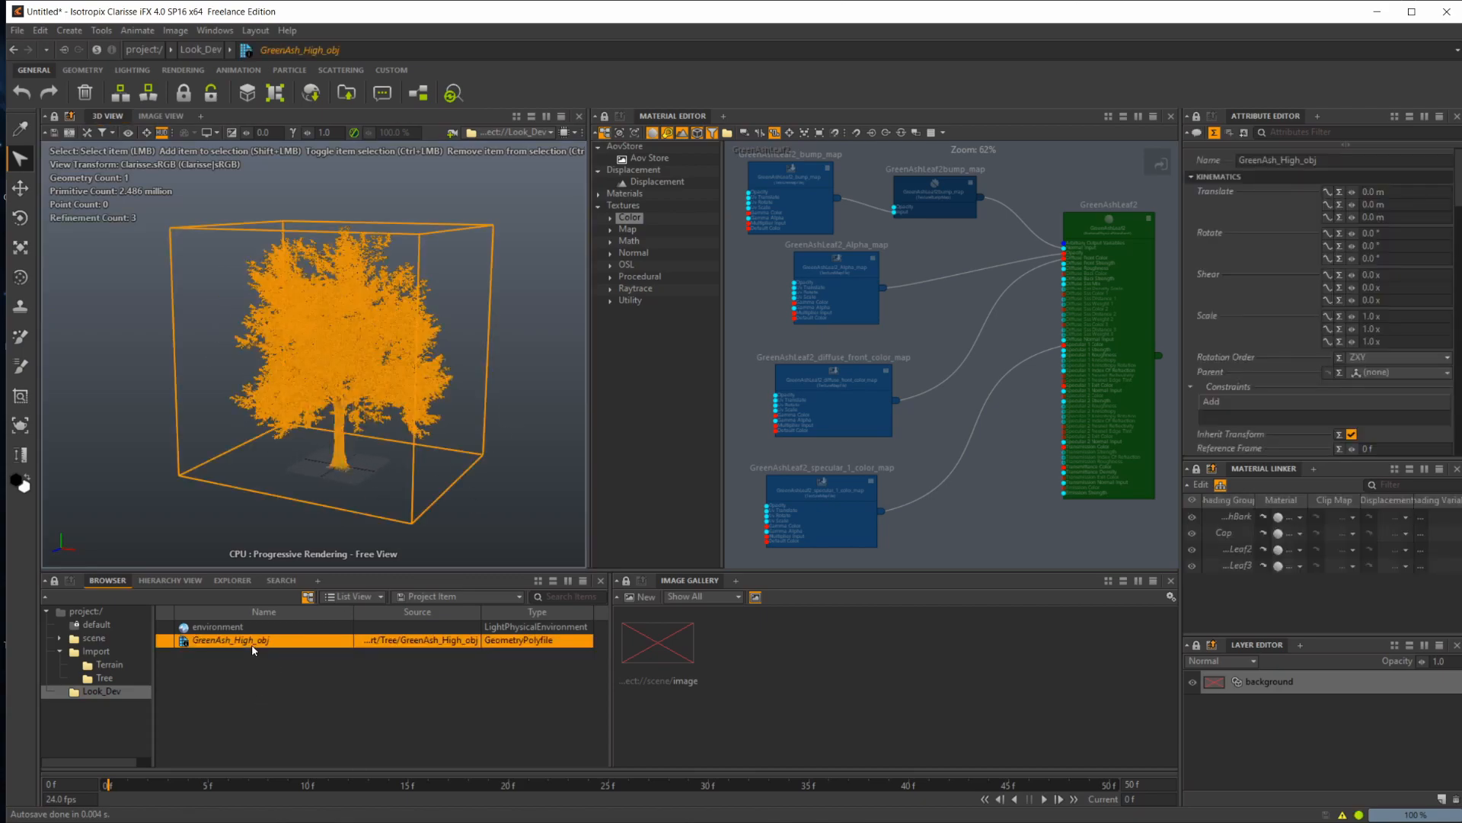
{"action": "key", "text": "Delete"}
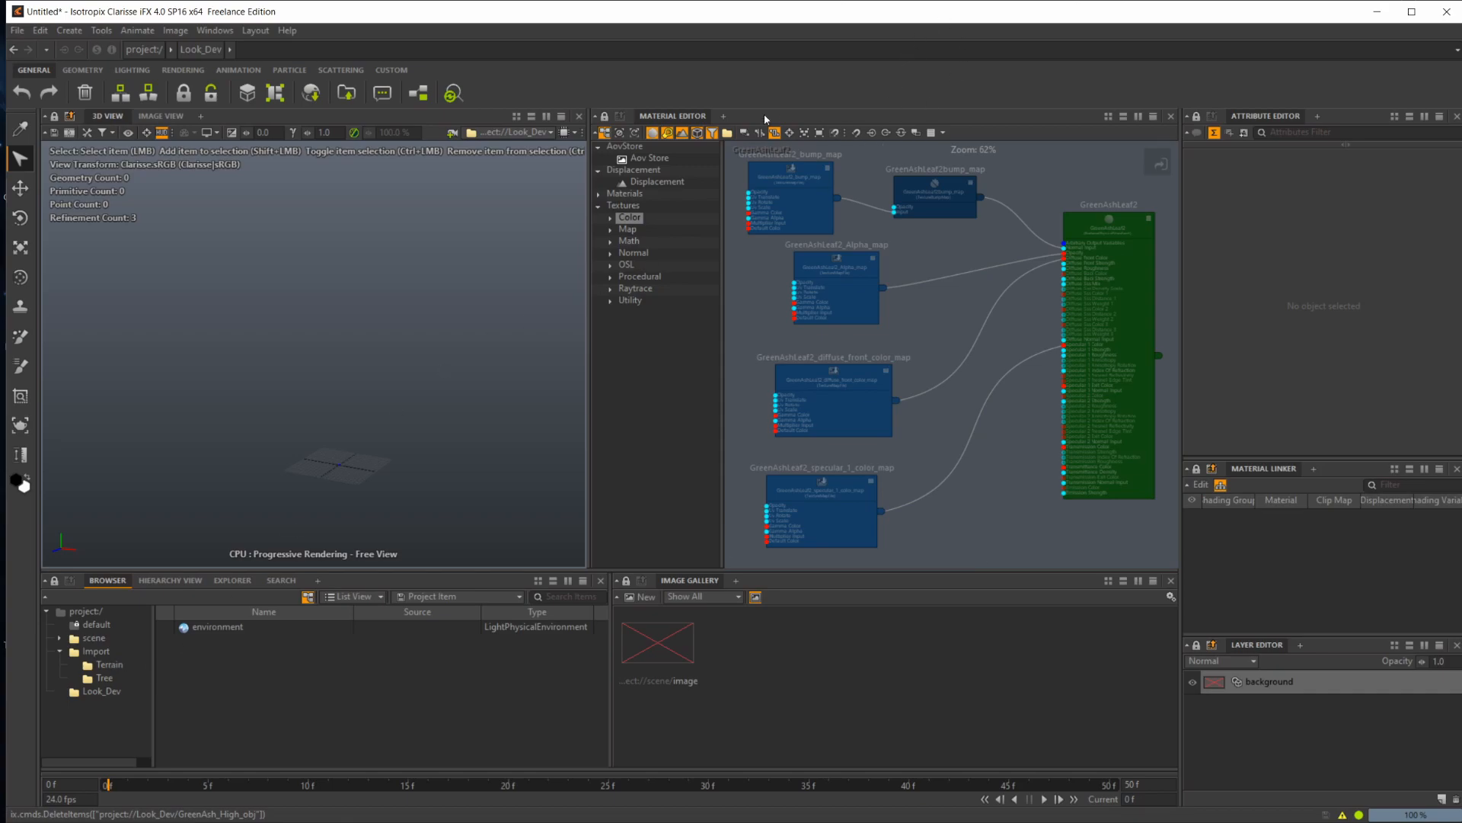
Step: Return to the Tree context and disconnect GreenAshLeaf2_Alpha_map from the GreenAshLeaf2 material's Opacity input
{"action": "left_click", "coordinate": [99, 678]}
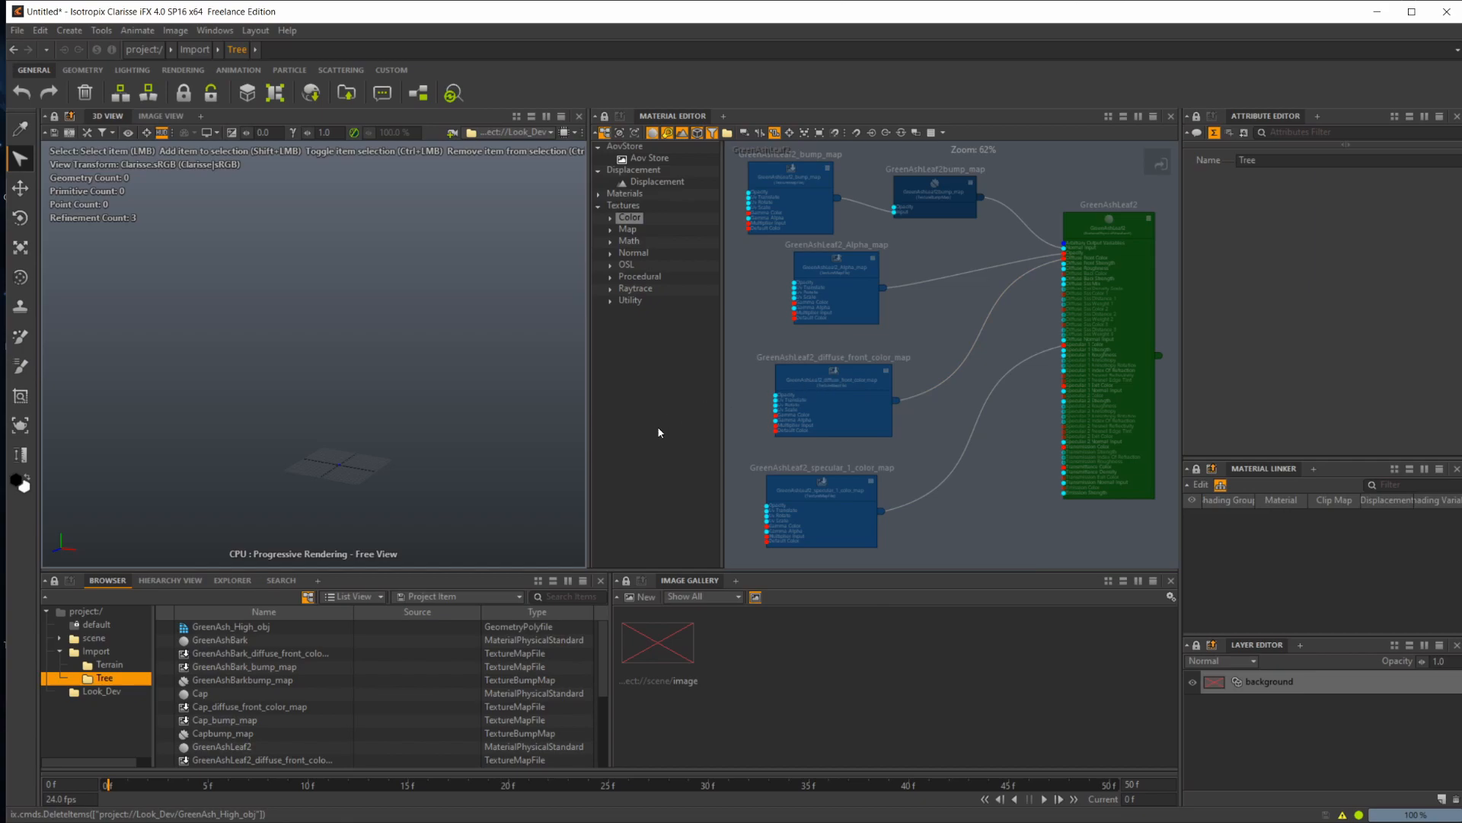
{"action": "left_click", "coordinate": [920, 259]}
{"action": "scroll", "coordinate": [920, 259], "scroll_direction": "up", "scroll_amount": 3}
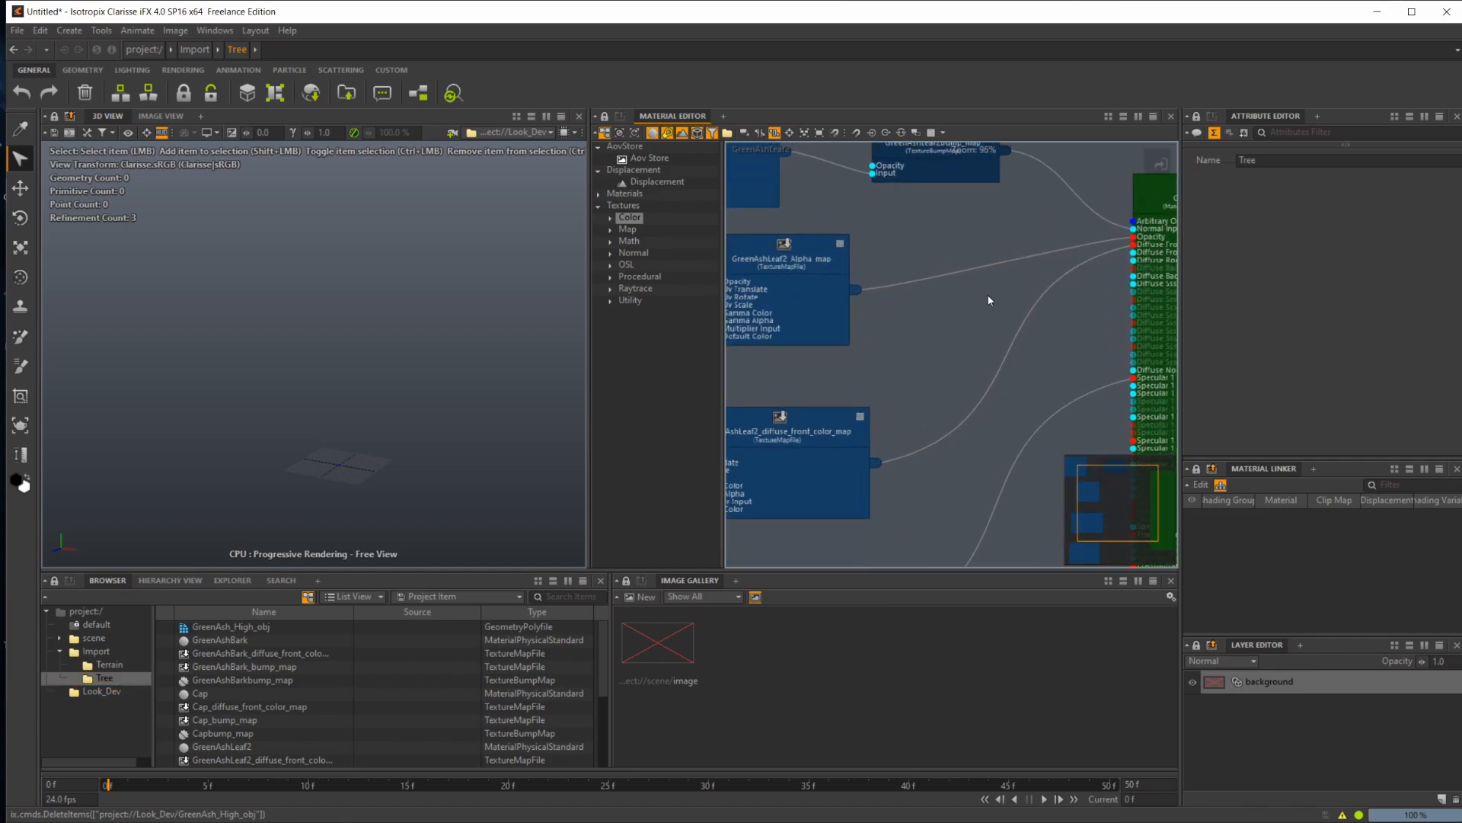
{"action": "left_click_drag", "start_coordinate": [989, 303], "coordinate": [986, 311]}
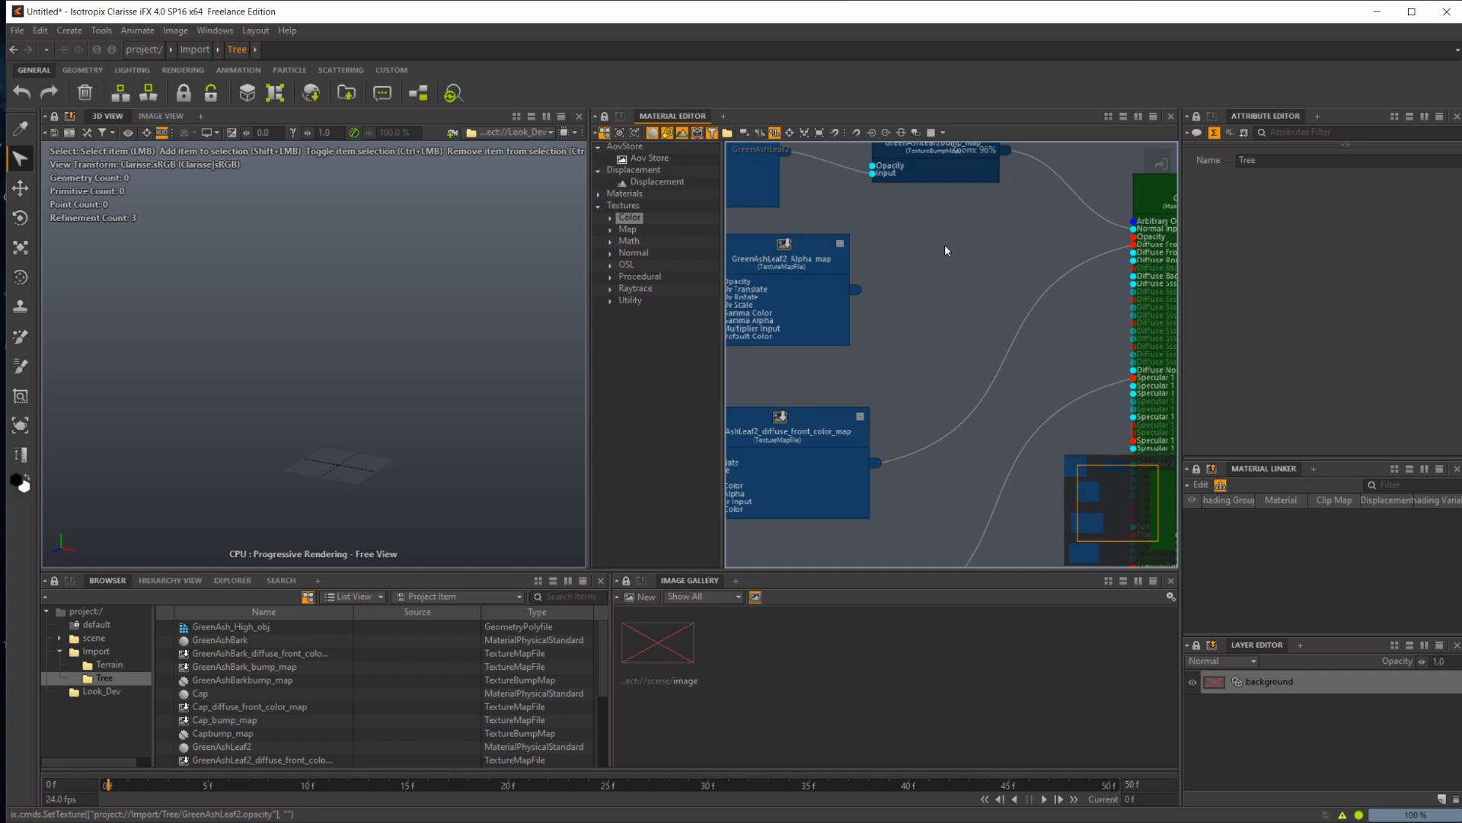
Step: Disconnect GreenAshLeaf2_diffuse_front_color_map from the material and reconnect it to the Diffuse Front Color input
{"action": "left_click_drag", "start_coordinate": [982, 303], "coordinate": [971, 455]}
{"action": "middle_click_drag", "start_coordinate": [936, 428], "coordinate": [908, 434]}
{"action": "left_click_drag", "start_coordinate": [847, 468], "coordinate": [1106, 251]}
{"action": "middle_click_drag", "start_coordinate": [857, 310], "coordinate": [923, 314]}
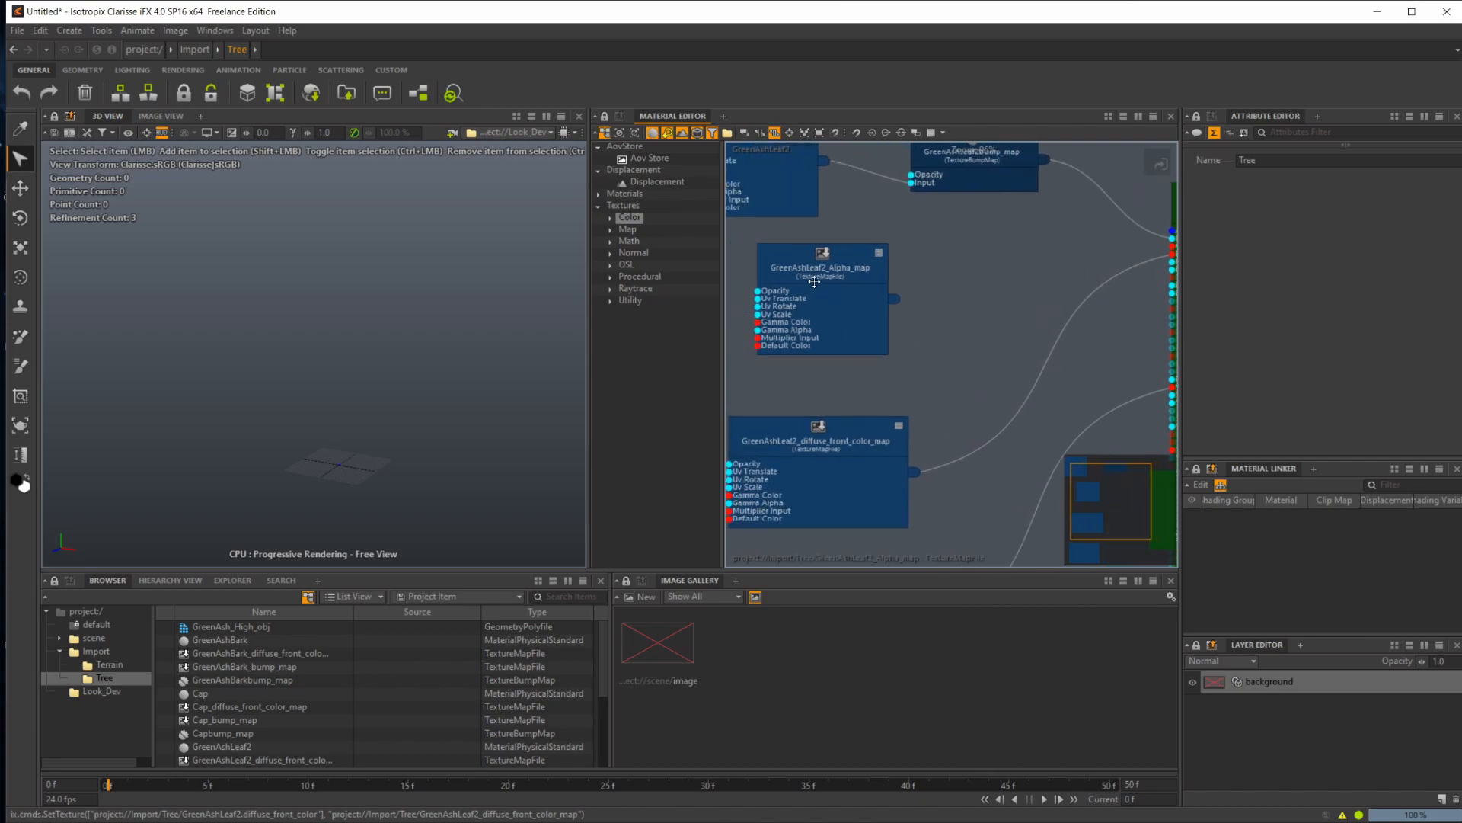
Step: Try deleting the GreenAshLeaf2_Alpha_map node, undo the deletion and reopen the Tree context
{"action": "left_click", "coordinate": [814, 310]}
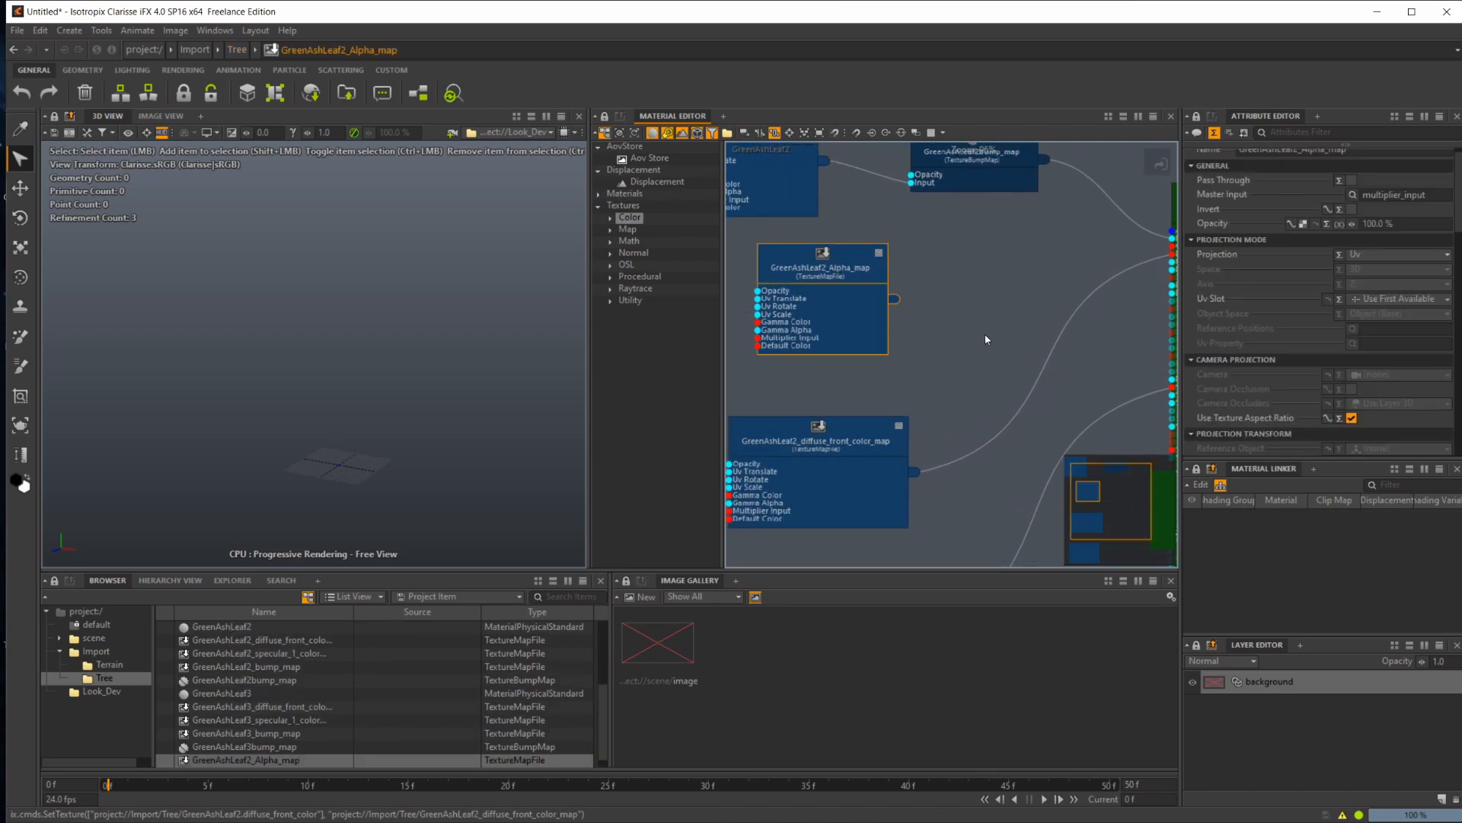
{"action": "left_click", "coordinate": [1019, 261]}
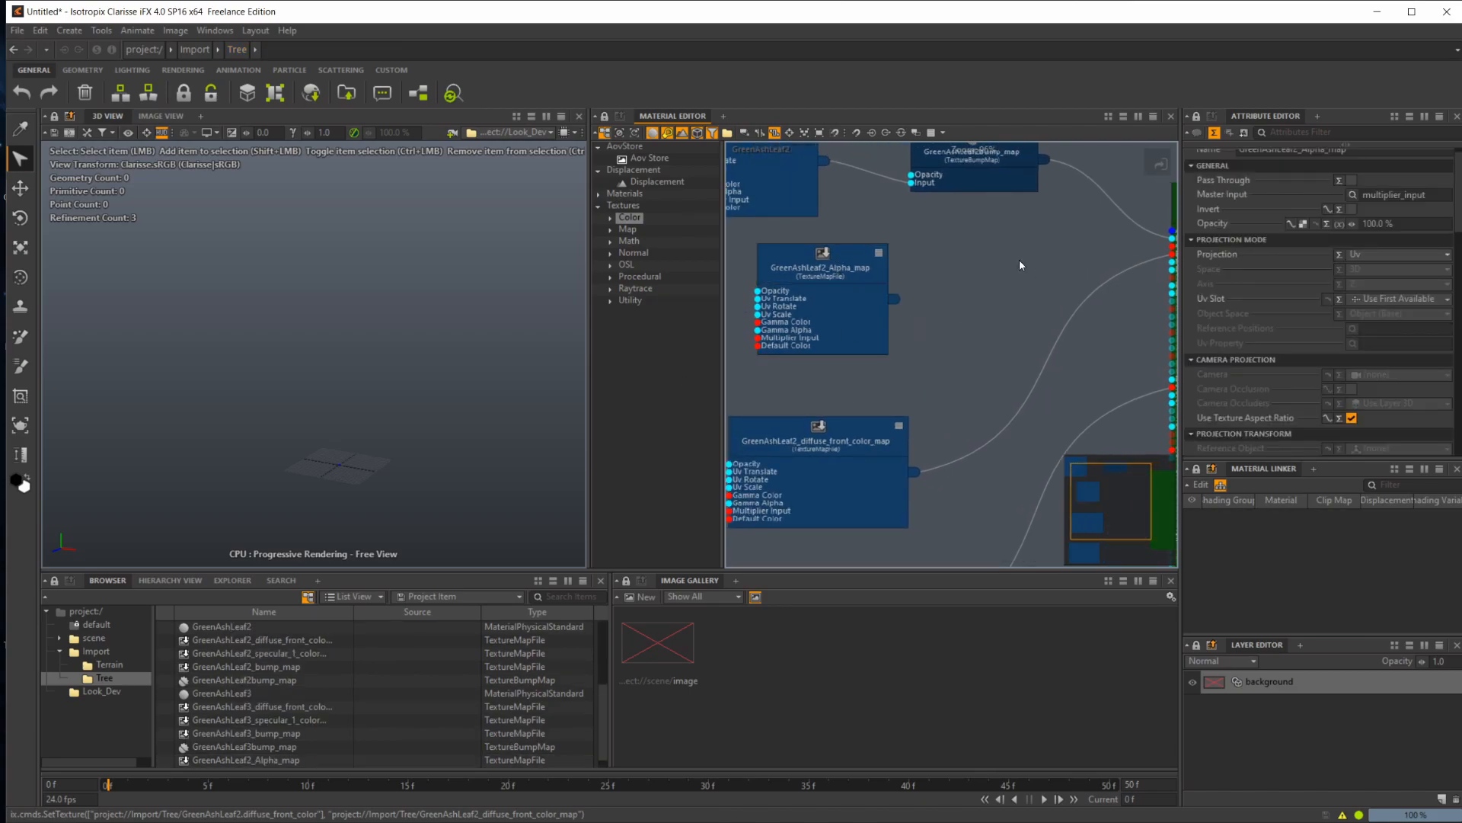
{"action": "left_click", "coordinate": [847, 277]}
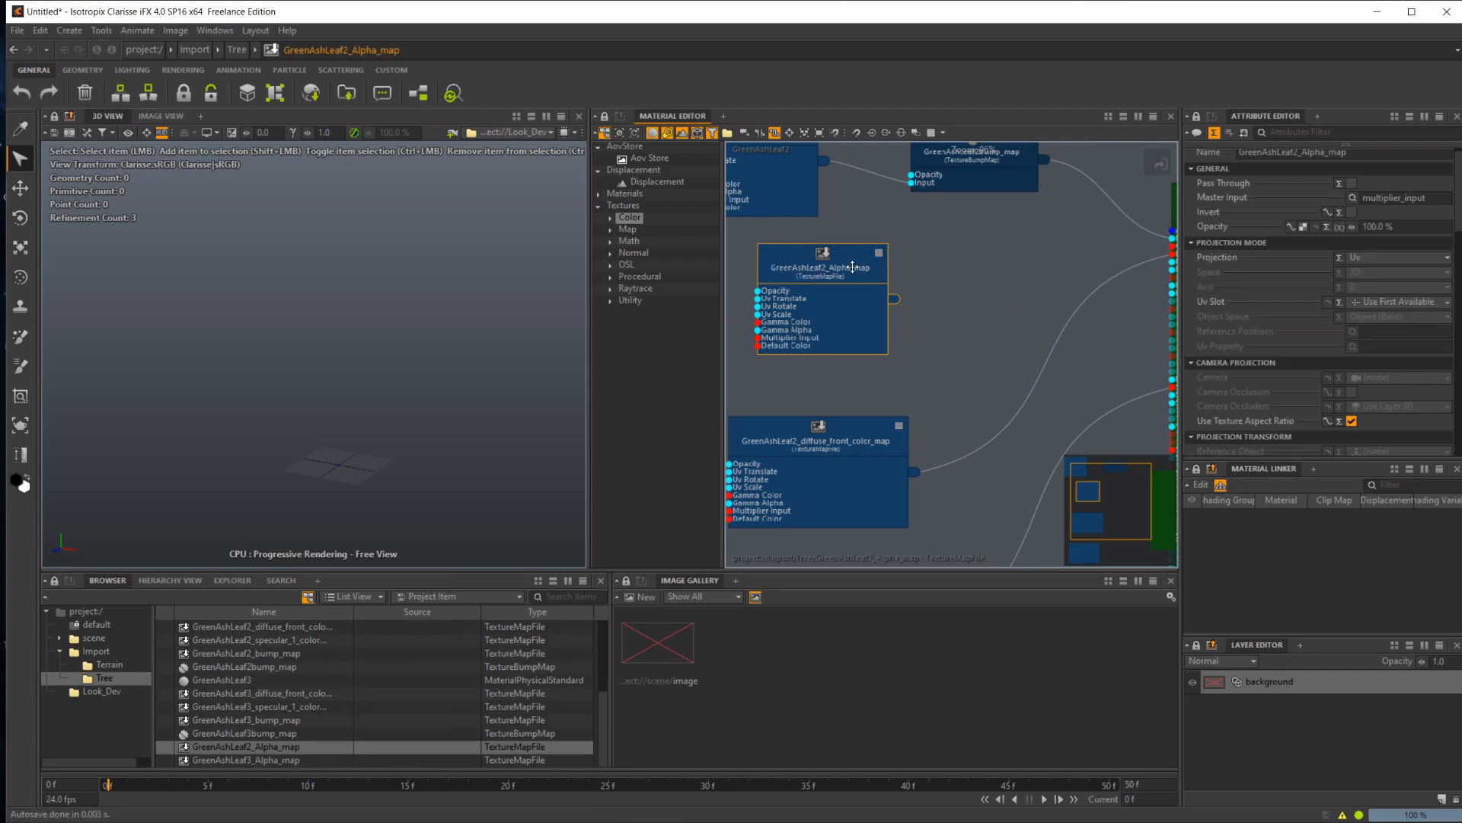
{"action": "key", "text": "Delete"}
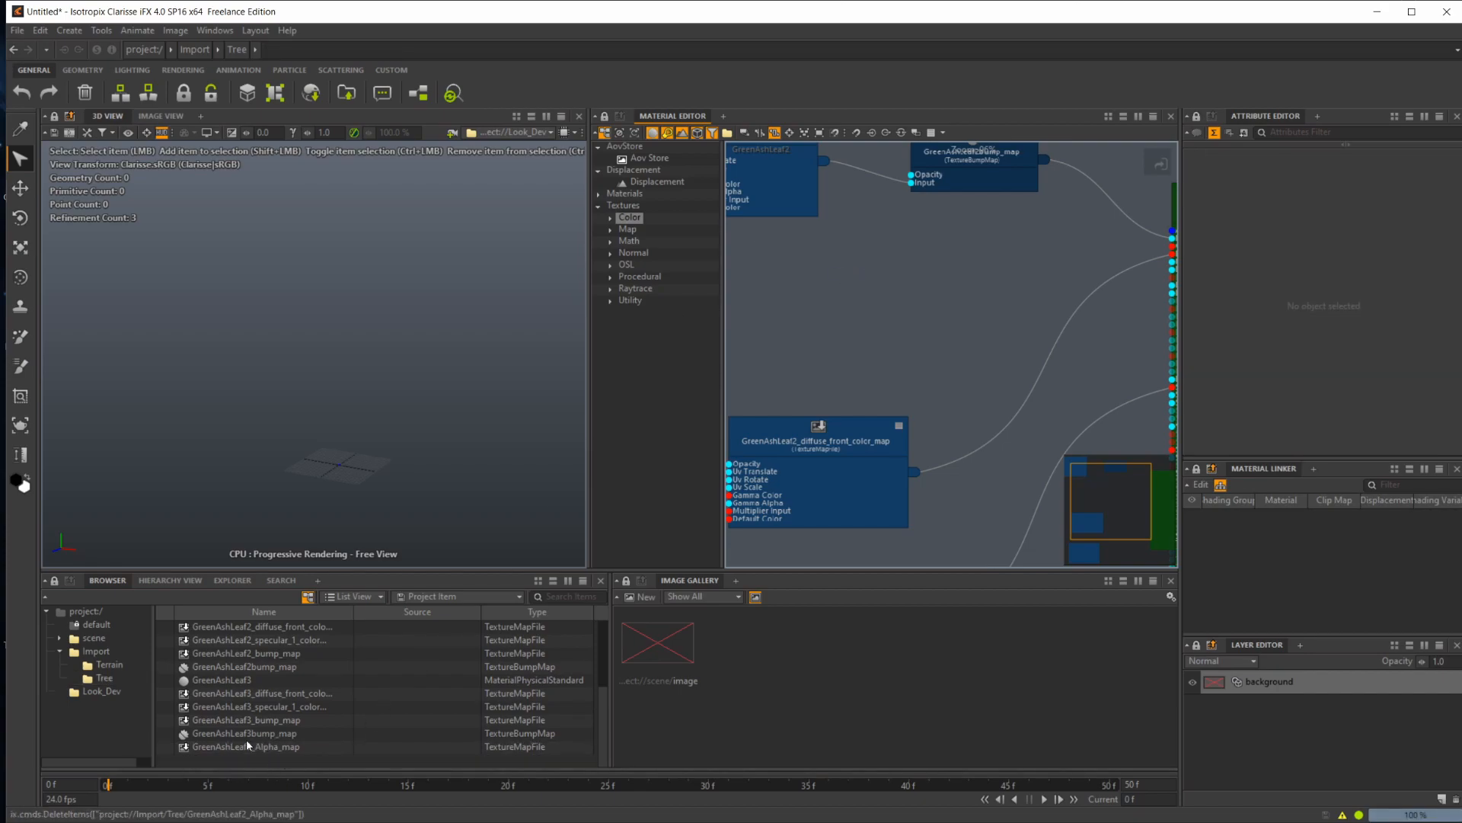
{"action": "key", "text": "ctrl+z"}
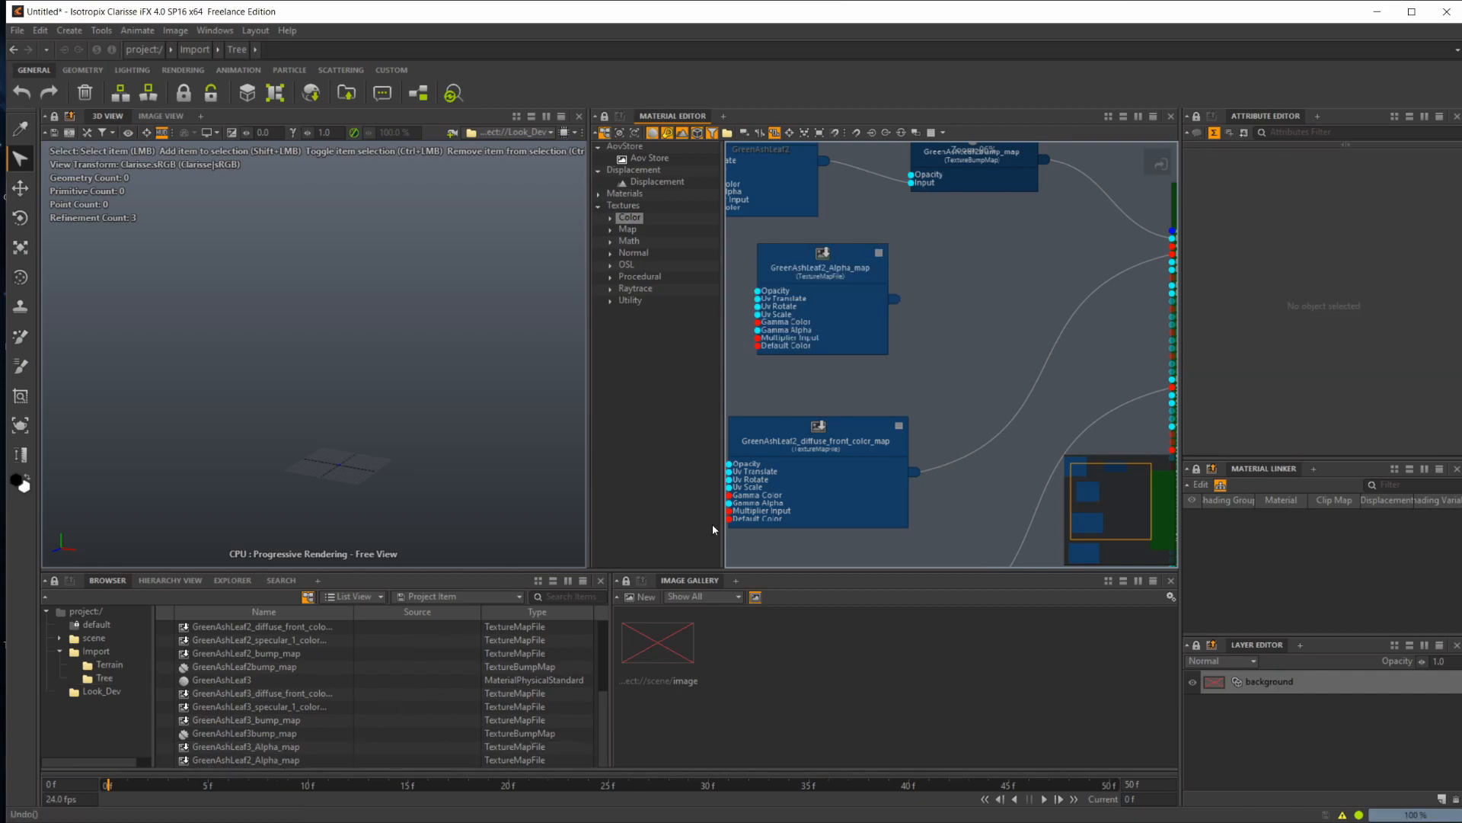
{"action": "left_click", "coordinate": [858, 271]}
{"action": "key", "text": "ctrl+z"}
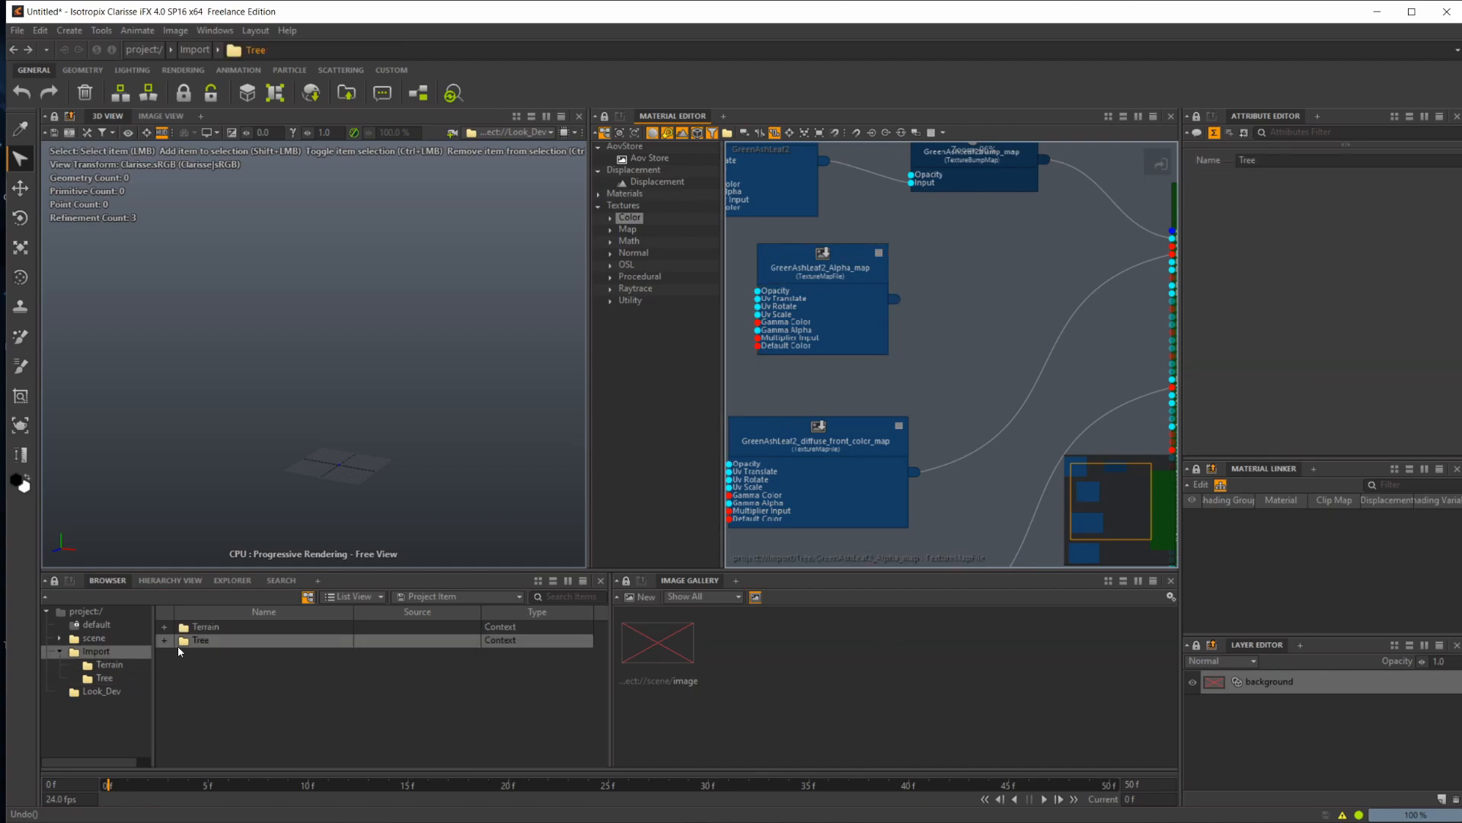
{"action": "double_click", "coordinate": [200, 642]}
Step: Select the GreenAshLeaf2 material in the Tree context to reload its node network
{"action": "scroll", "coordinate": [230, 689], "scroll_direction": "down", "scroll_amount": 3}
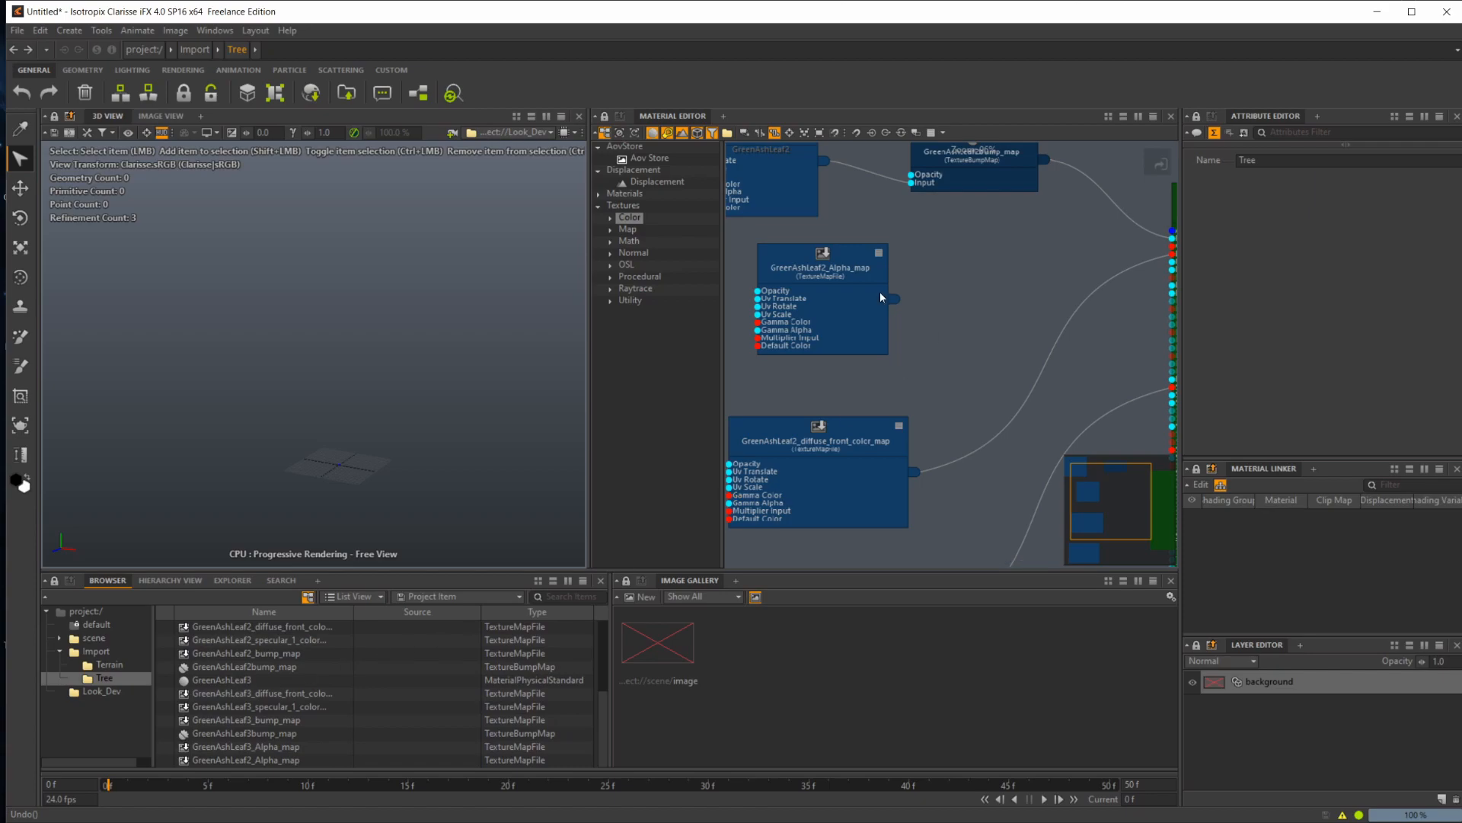
{"action": "right_click_drag", "start_coordinate": [1051, 284], "coordinate": [735, 455], "text": "alt"}
{"action": "middle_click_drag", "start_coordinate": [996, 328], "coordinate": [859, 387], "text": "alt"}
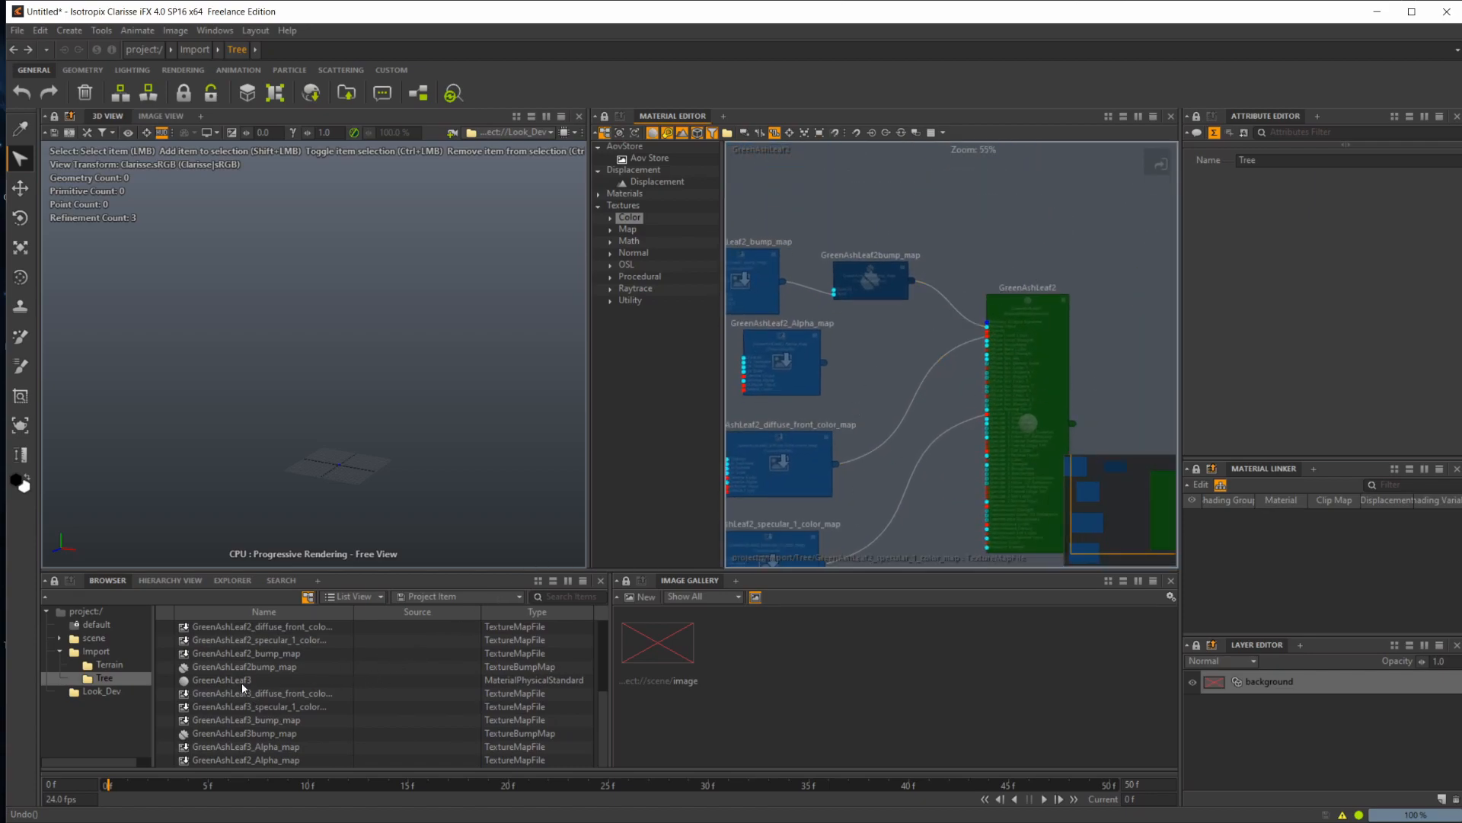
{"action": "scroll", "coordinate": [275, 685], "scroll_direction": "up", "scroll_amount": 1}
{"action": "left_click", "coordinate": [249, 655]}
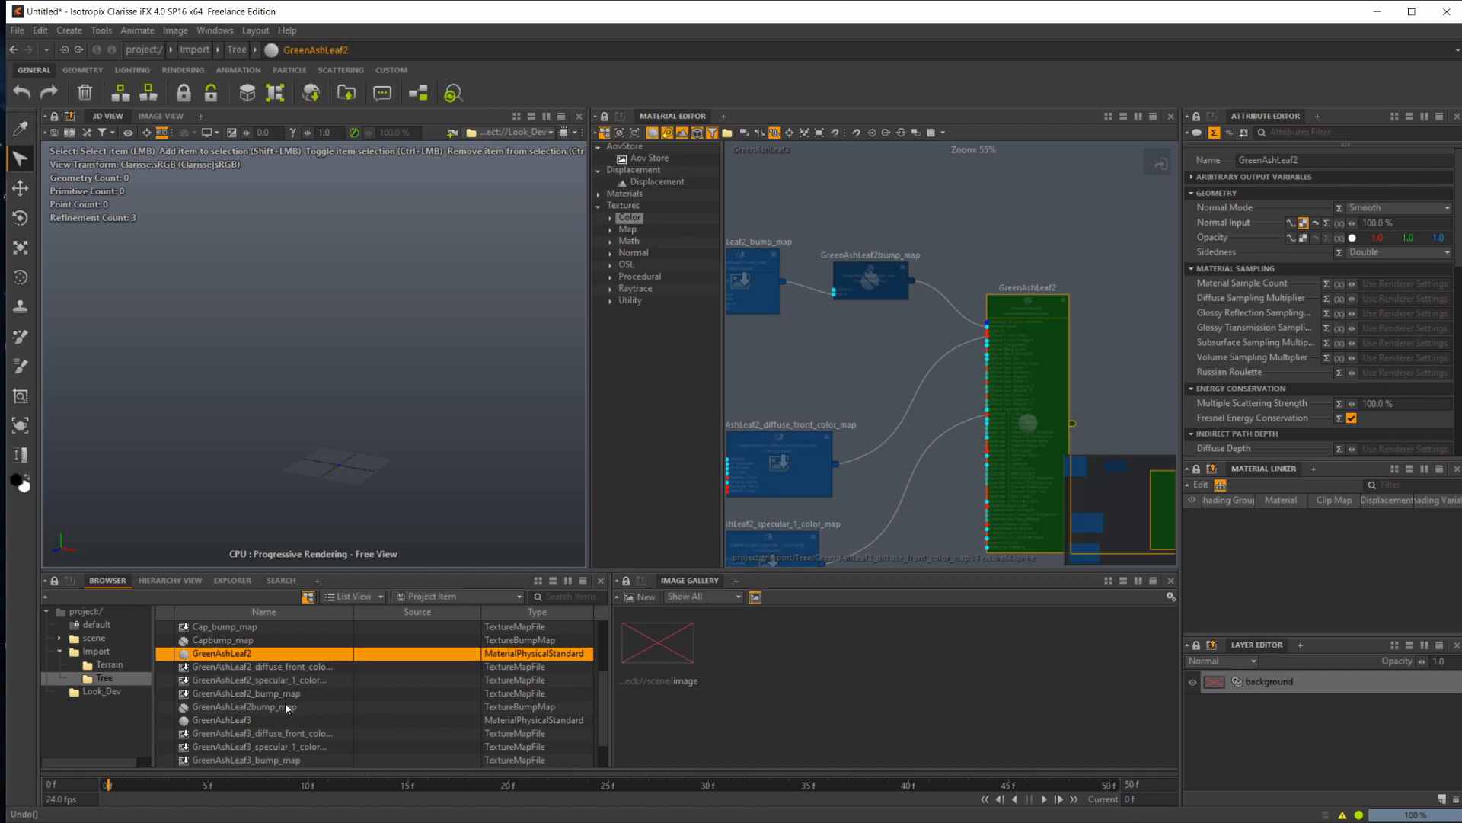
Step: Add GreenAshLeaf3_diffuse_front_color_map and GreenAshLeaf3_specular_1_color_map to the GreenAshLeaf2 network and place both beside its existing texture nodes
{"action": "mouse_move", "coordinate": [280, 670]}
{"action": "left_mouse_down"}
{"action": "mouse_move", "coordinate": [754, 483]}
{"action": "mouse_move", "coordinate": [312, 756]}
{"action": "mouse_move", "coordinate": [270, 681]}
{"action": "left_mouse_up"}
{"action": "left_click_drag", "start_coordinate": [260, 735], "coordinate": [820, 345]}
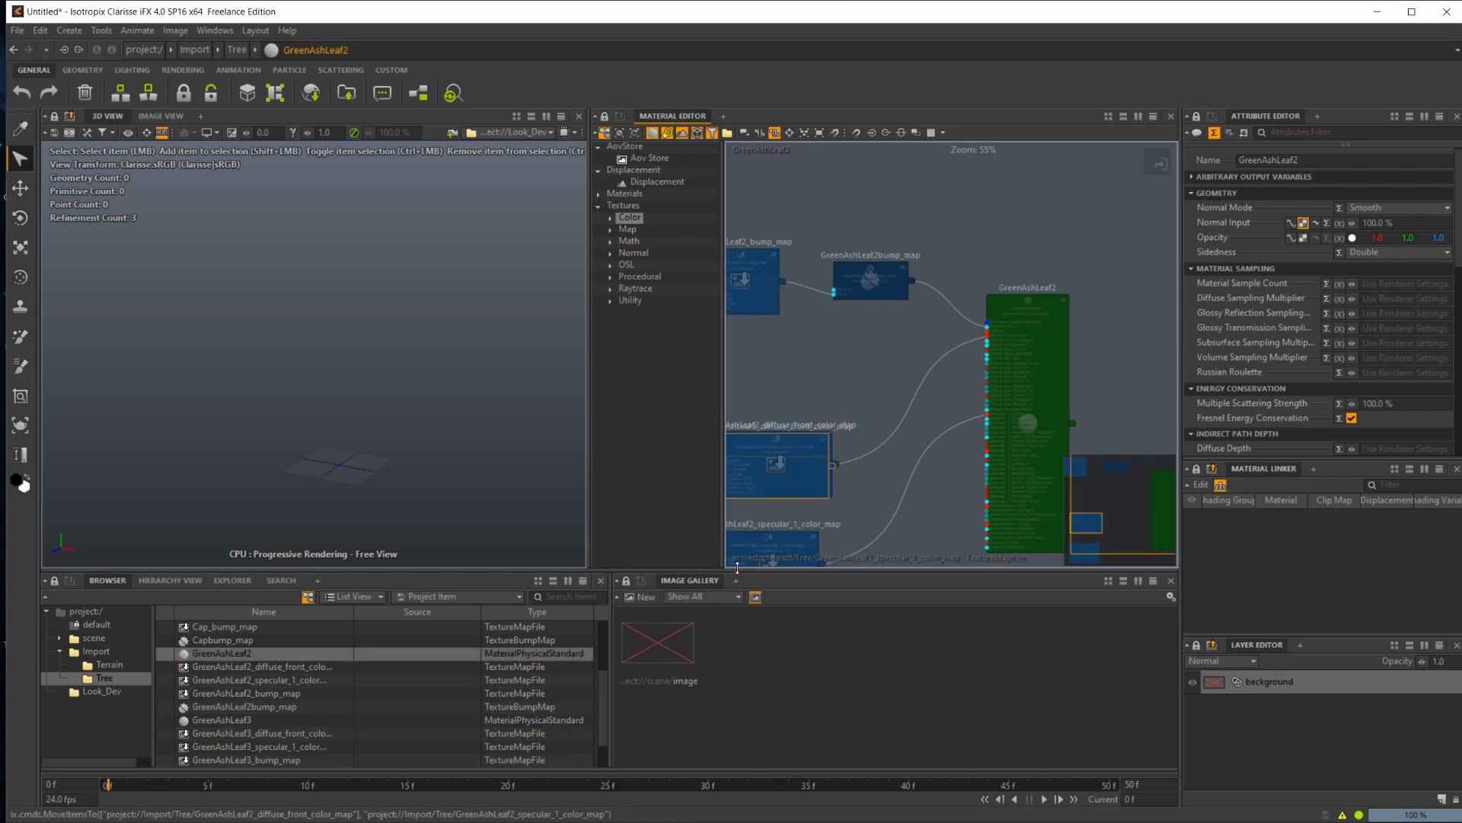
{"action": "middle_click_drag", "start_coordinate": [843, 456], "coordinate": [946, 474]}
{"action": "left_click_drag", "start_coordinate": [908, 487], "coordinate": [842, 408]}
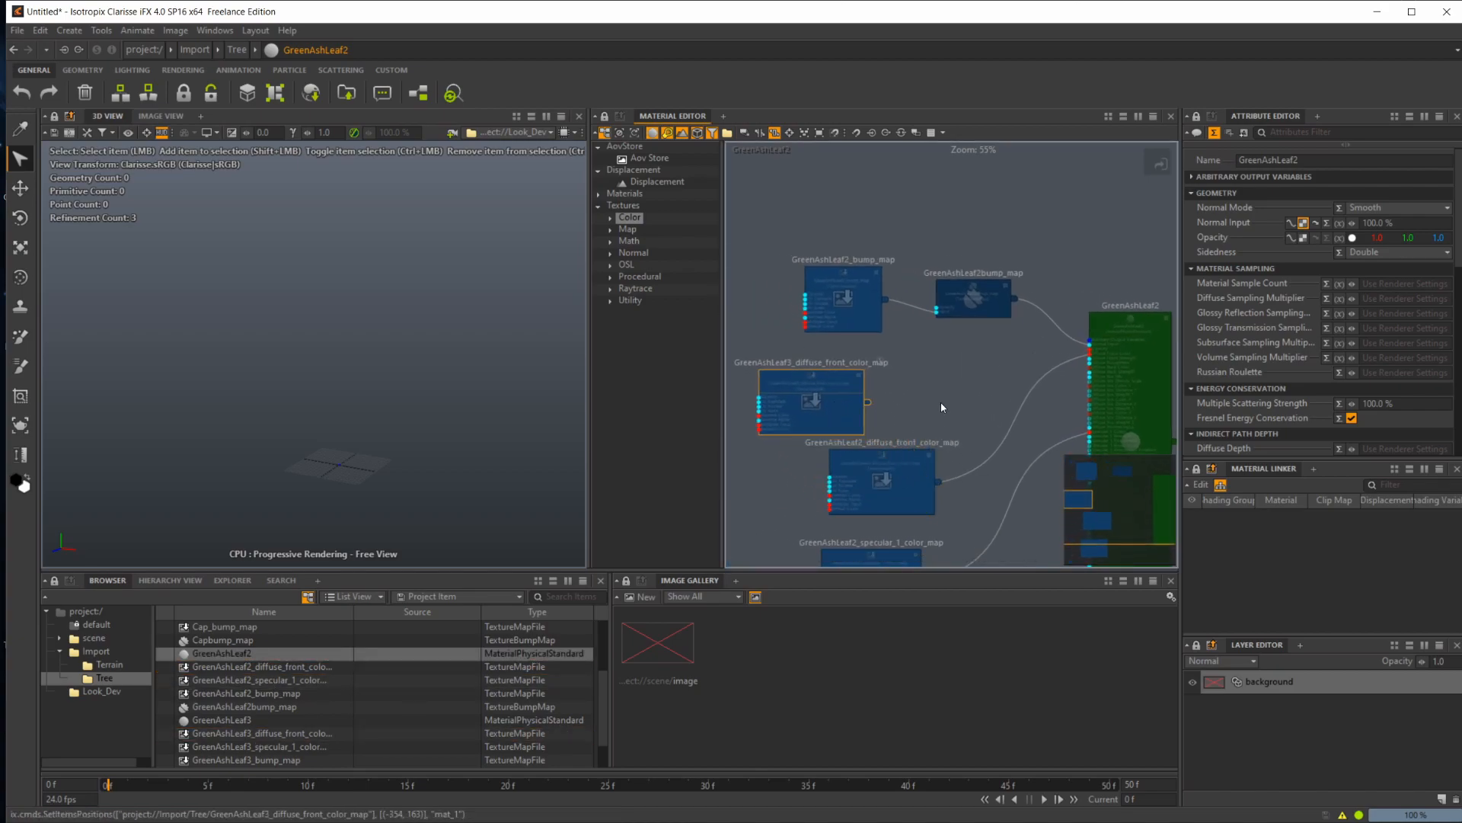
{"action": "middle_click_drag", "start_coordinate": [941, 404], "coordinate": [1034, 364]}
{"action": "left_click_drag", "start_coordinate": [950, 351], "coordinate": [871, 336]}
{"action": "left_click_drag", "start_coordinate": [295, 748], "coordinate": [827, 499]}
{"action": "left_click_drag", "start_coordinate": [937, 518], "coordinate": [768, 470]}
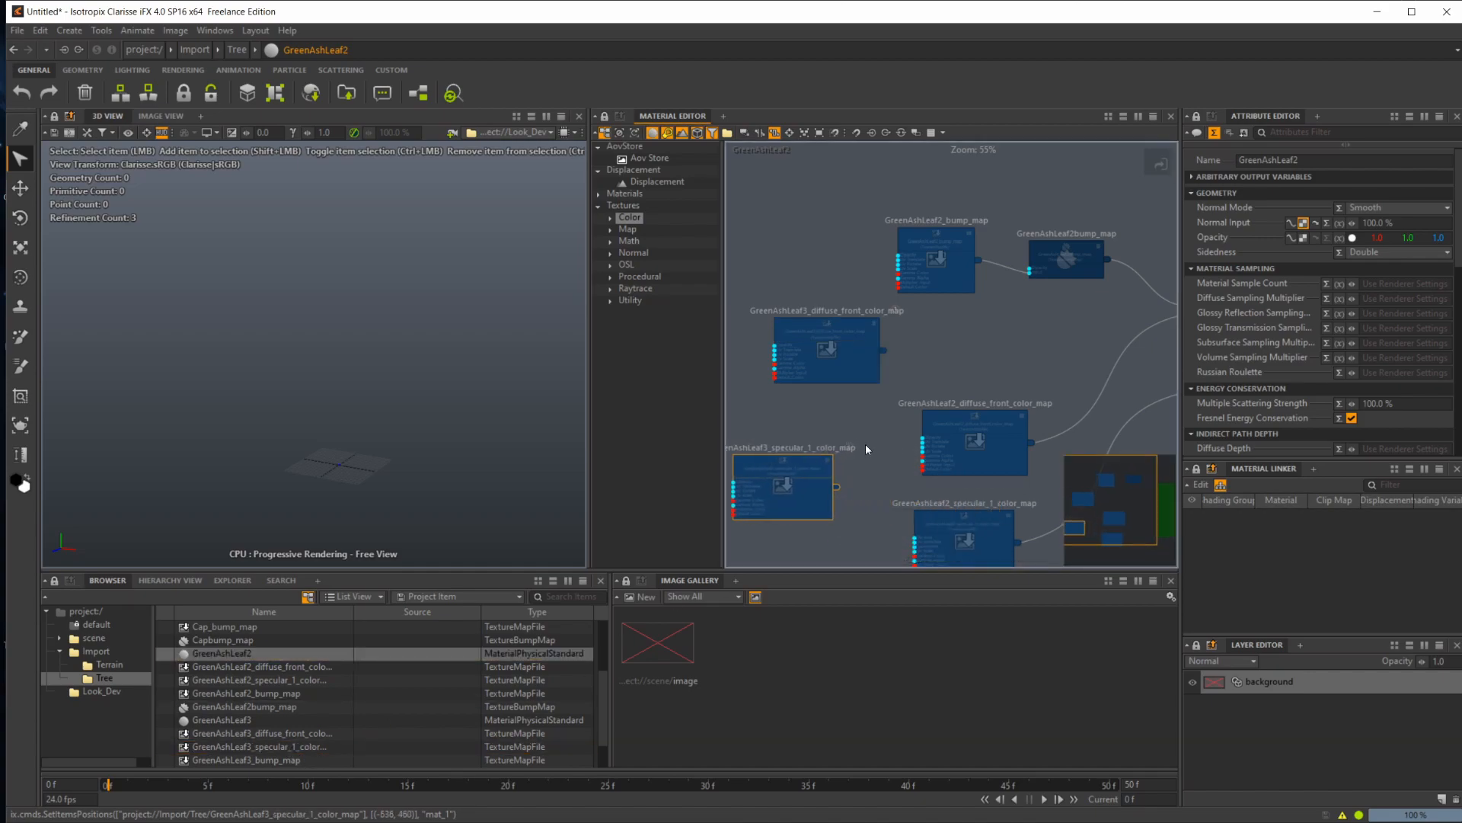
Step: Switch the selection to GreenAshLeaf3_specular_1_color_map and back to the GreenAshLeaf2 material to reset its node network
{"action": "scroll", "coordinate": [890, 492], "scroll_direction": "up", "scroll_amount": 2}
{"action": "middle_click_drag", "start_coordinate": [1074, 243], "coordinate": [983, 302]}
{"action": "middle_click_drag", "start_coordinate": [783, 441], "coordinate": [834, 427]}
{"action": "scroll", "coordinate": [1063, 339], "scroll_direction": "down", "scroll_amount": 1}
{"action": "scroll", "coordinate": [994, 395], "scroll_direction": "down", "scroll_amount": 1}
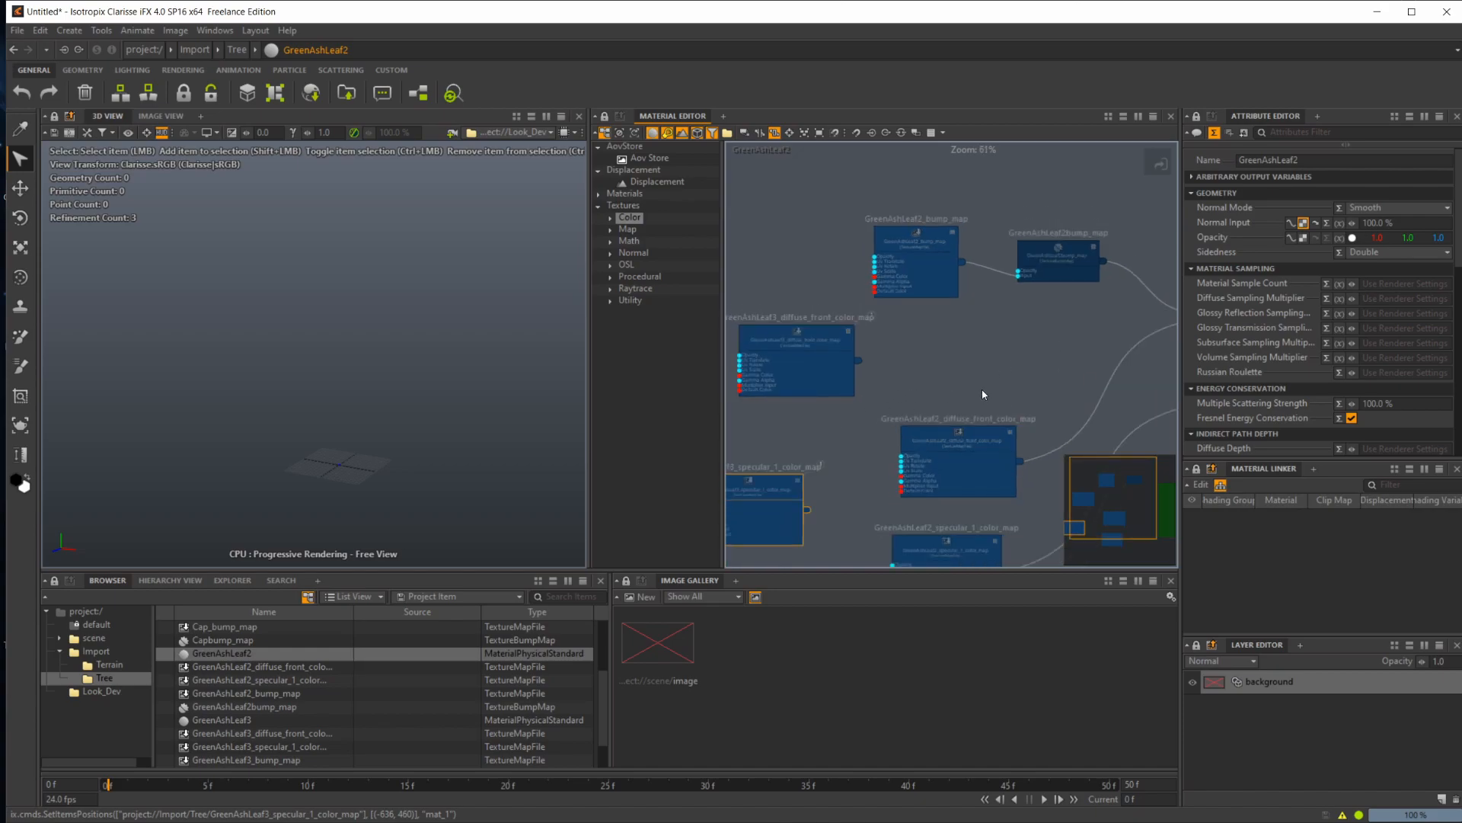
{"action": "middle_click_drag", "start_coordinate": [971, 406], "coordinate": [934, 410]}
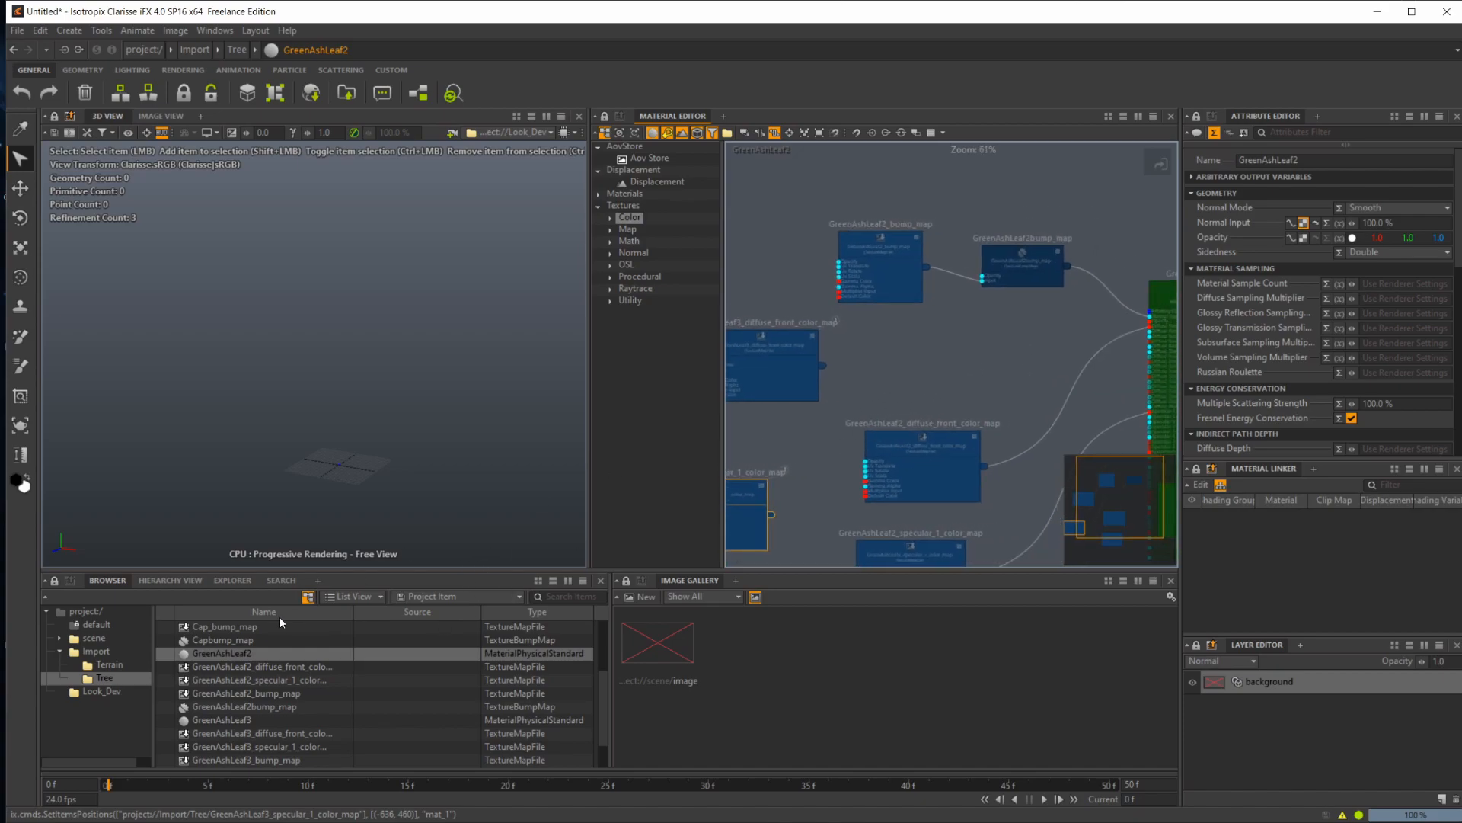
{"action": "left_click", "coordinate": [233, 655]}
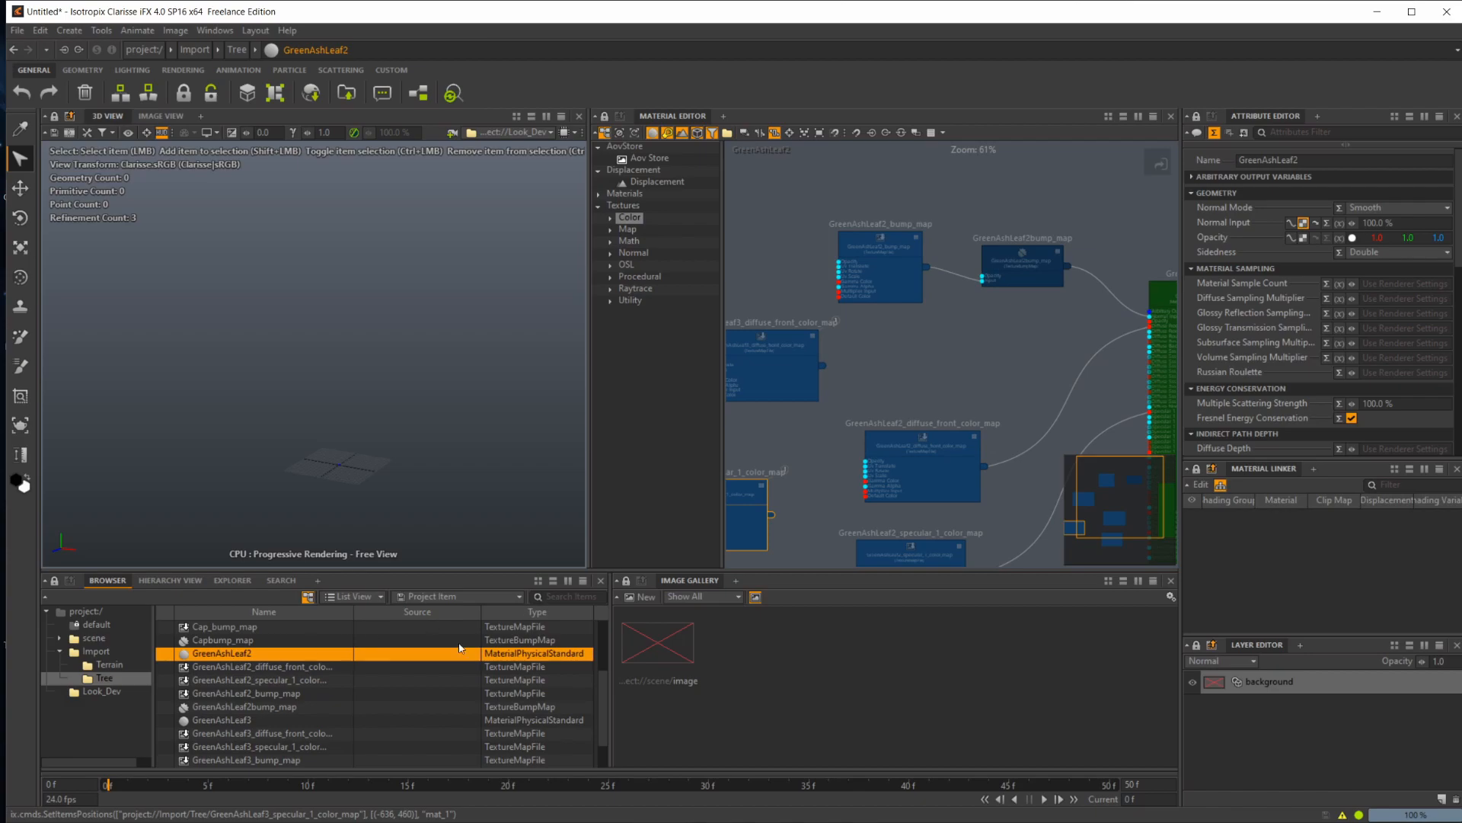
{"action": "left_click", "coordinate": [302, 747]}
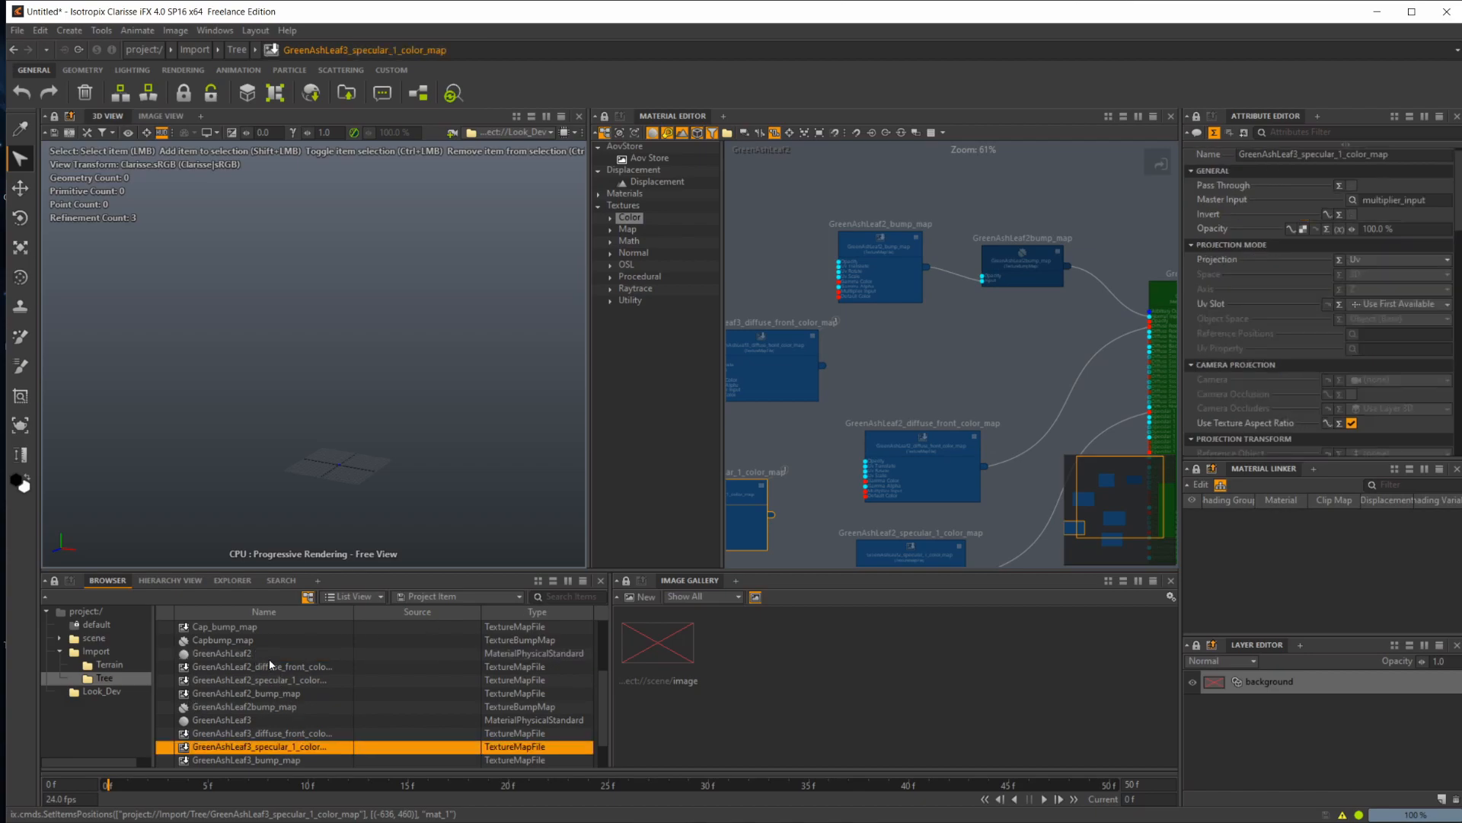
{"action": "left_click", "coordinate": [289, 654]}
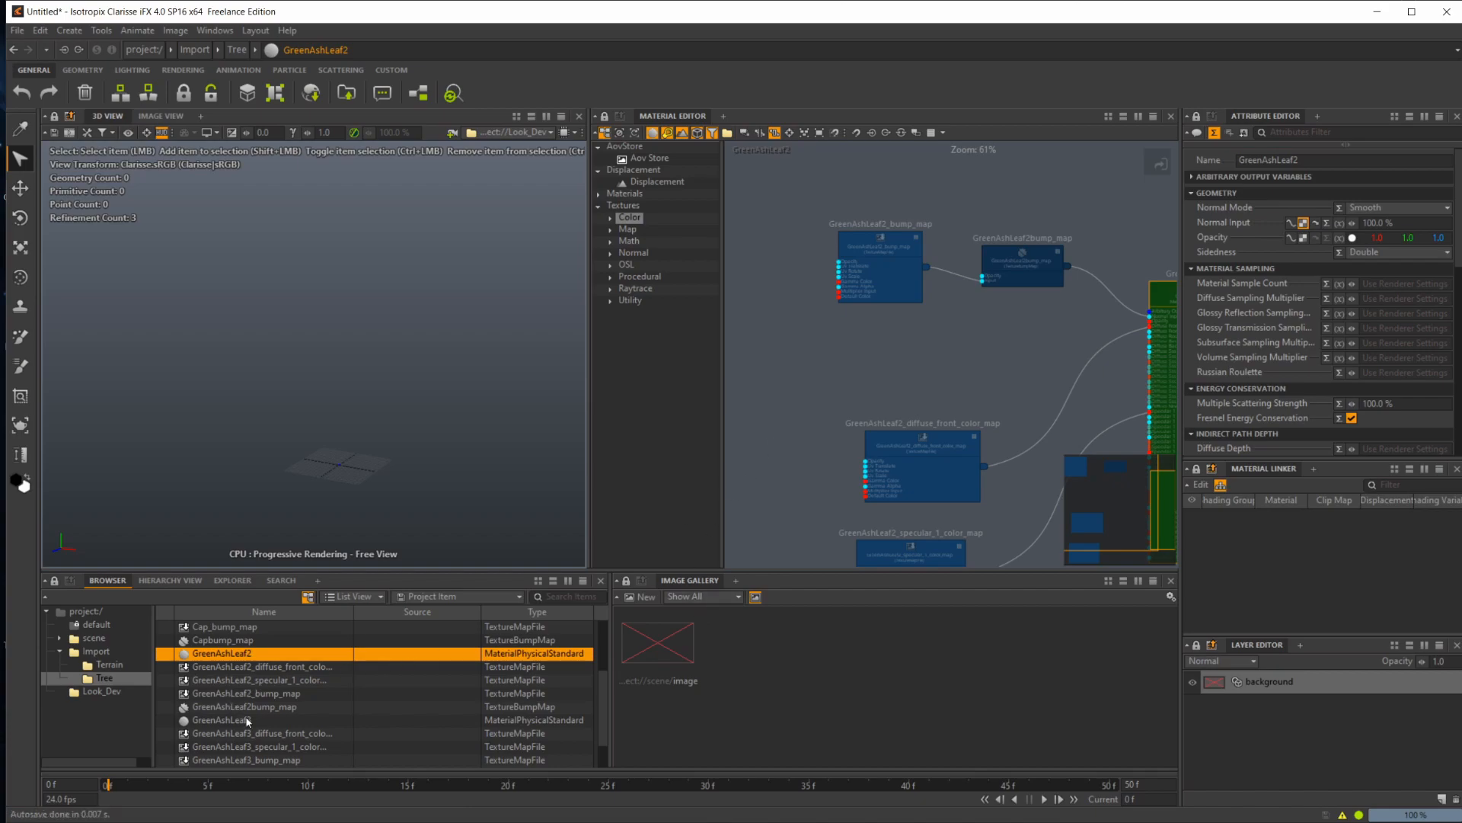
Step: Add GreenAshLeaf3_specular_1_color_map to the GreenAshLeaf2 network and place it in free space beside the existing texture nodes
{"action": "left_click", "coordinate": [787, 545]}
{"action": "middle_click_drag", "start_coordinate": [818, 423], "coordinate": [988, 351]}
{"action": "left_click_drag", "start_coordinate": [906, 420], "coordinate": [921, 294]}
{"action": "scroll", "coordinate": [958, 311], "scroll_direction": "up", "scroll_amount": 4}
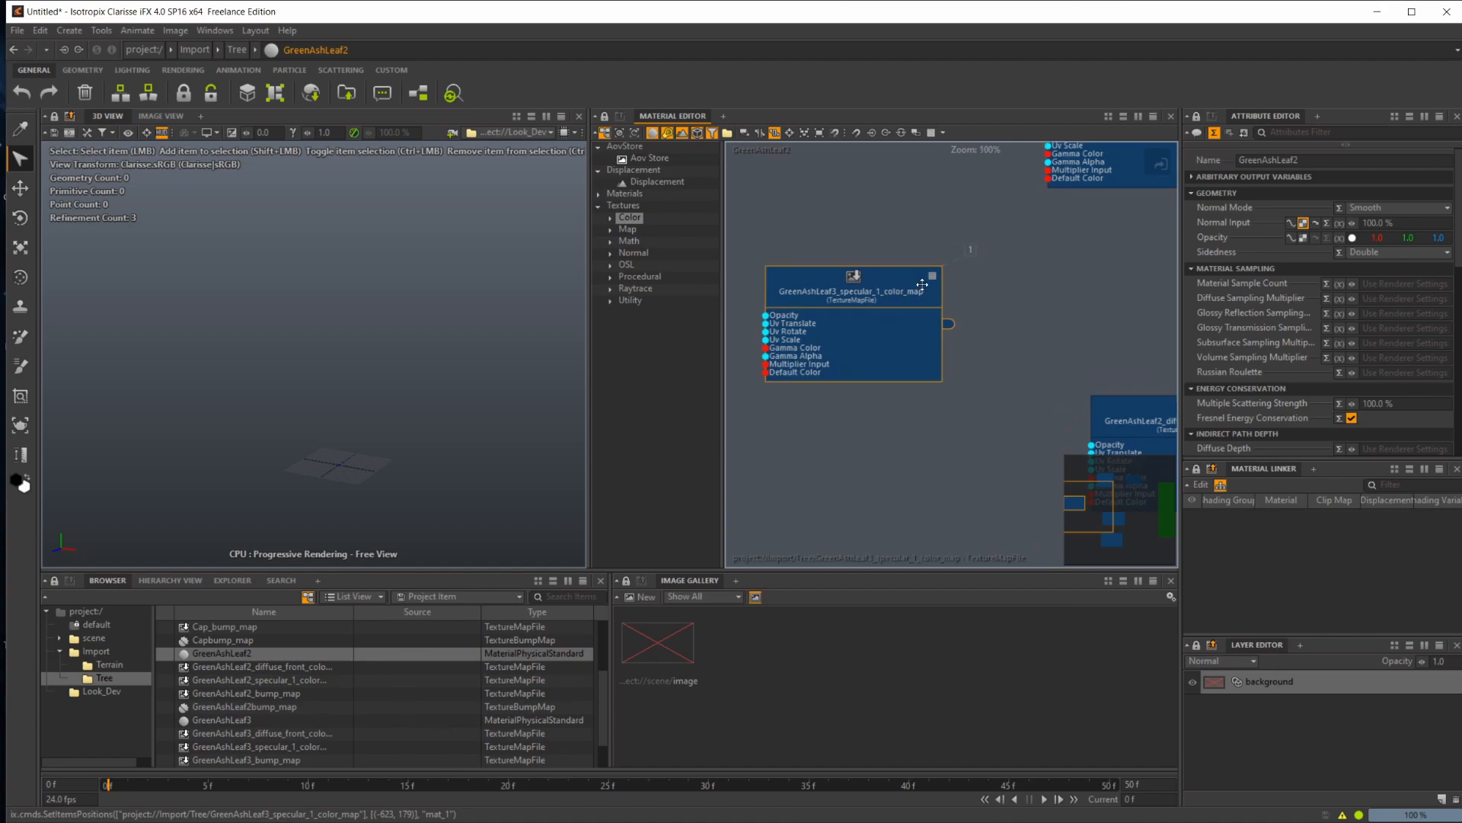
Step: Expand the hidden output connection of GreenAshLeaf3_specular_1_color_map to bring in the GreenAshLeaf3 material network, and reposition the selected nodes
{"action": "left_click", "coordinate": [969, 252]}
{"action": "middle_click_drag", "start_coordinate": [968, 418], "coordinate": [1017, 423]}
{"action": "left_click_drag", "start_coordinate": [949, 303], "coordinate": [855, 443]}
{"action": "middle_click_drag", "start_coordinate": [1162, 423], "coordinate": [857, 390]}
{"action": "scroll", "coordinate": [899, 396], "scroll_direction": "down", "scroll_amount": 5}
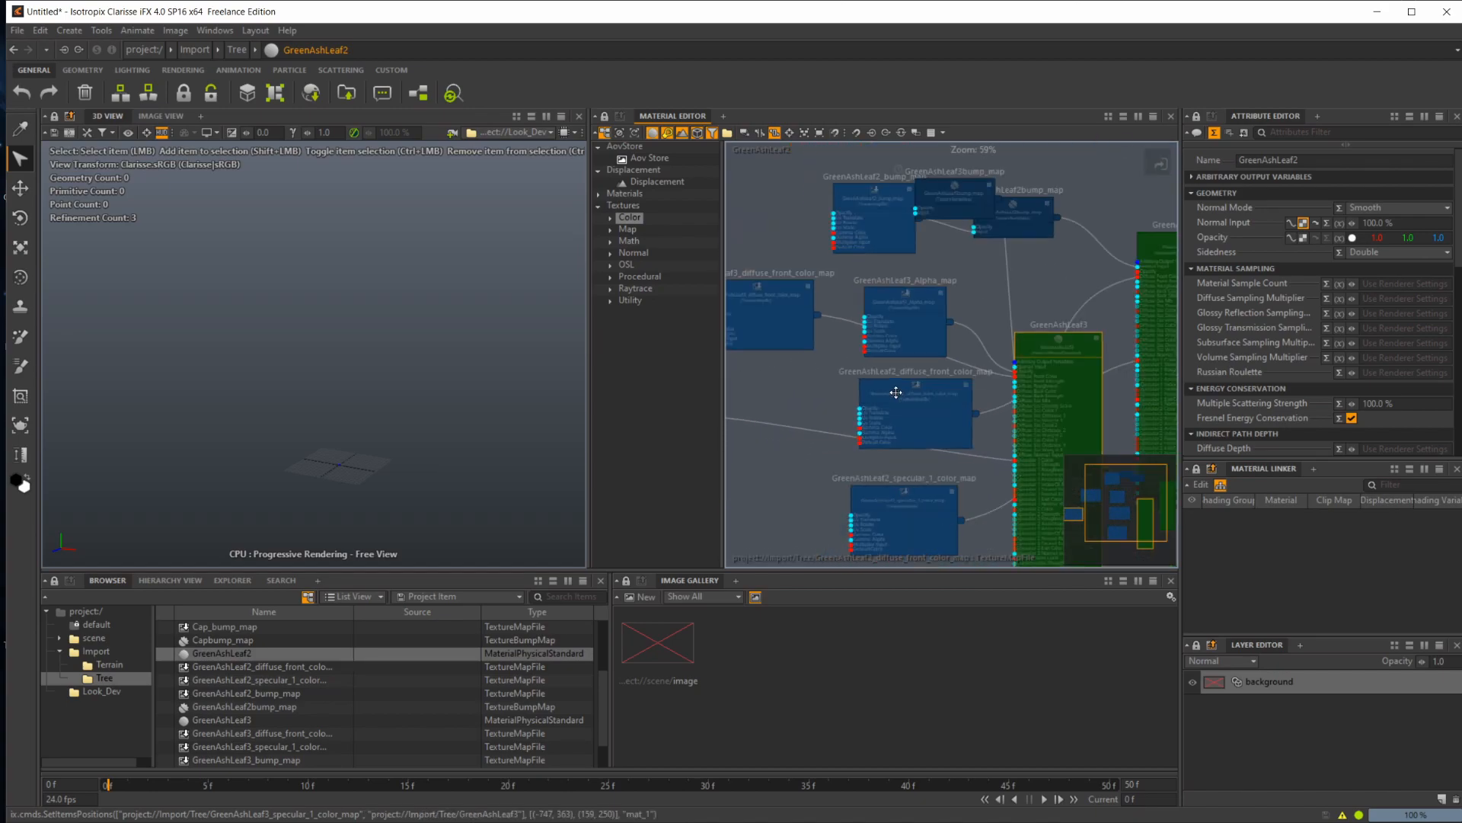
Step: Clear the GreenAshLeaf3 nodes from the network view by selecting GreenAshLeaf2_diffuse_front_color_map and reselecting the GreenAshLeaf2 material
{"action": "scroll", "coordinate": [915, 399], "scroll_direction": "down", "scroll_amount": 1}
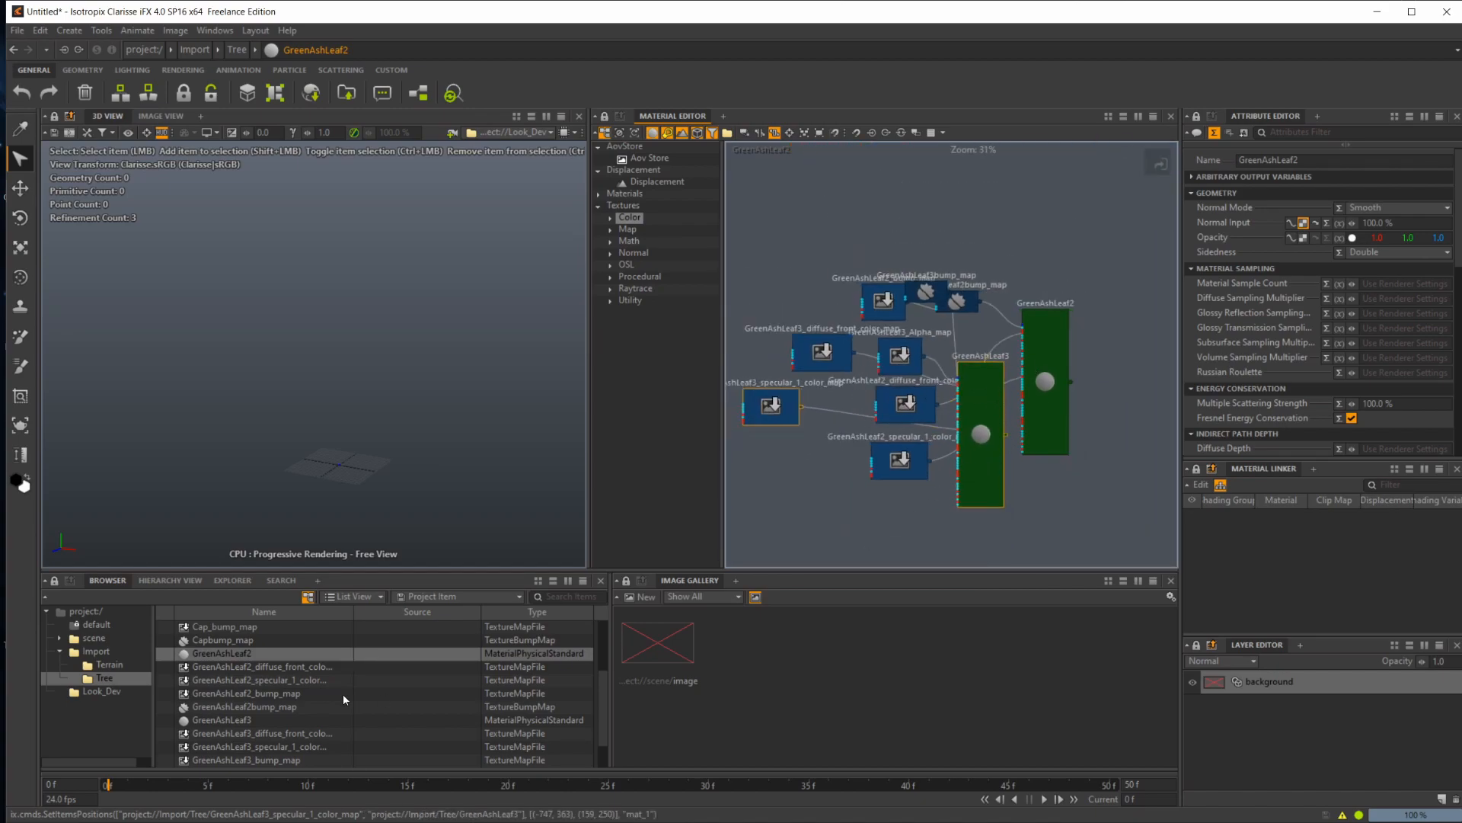
{"action": "left_click", "coordinate": [260, 667]}
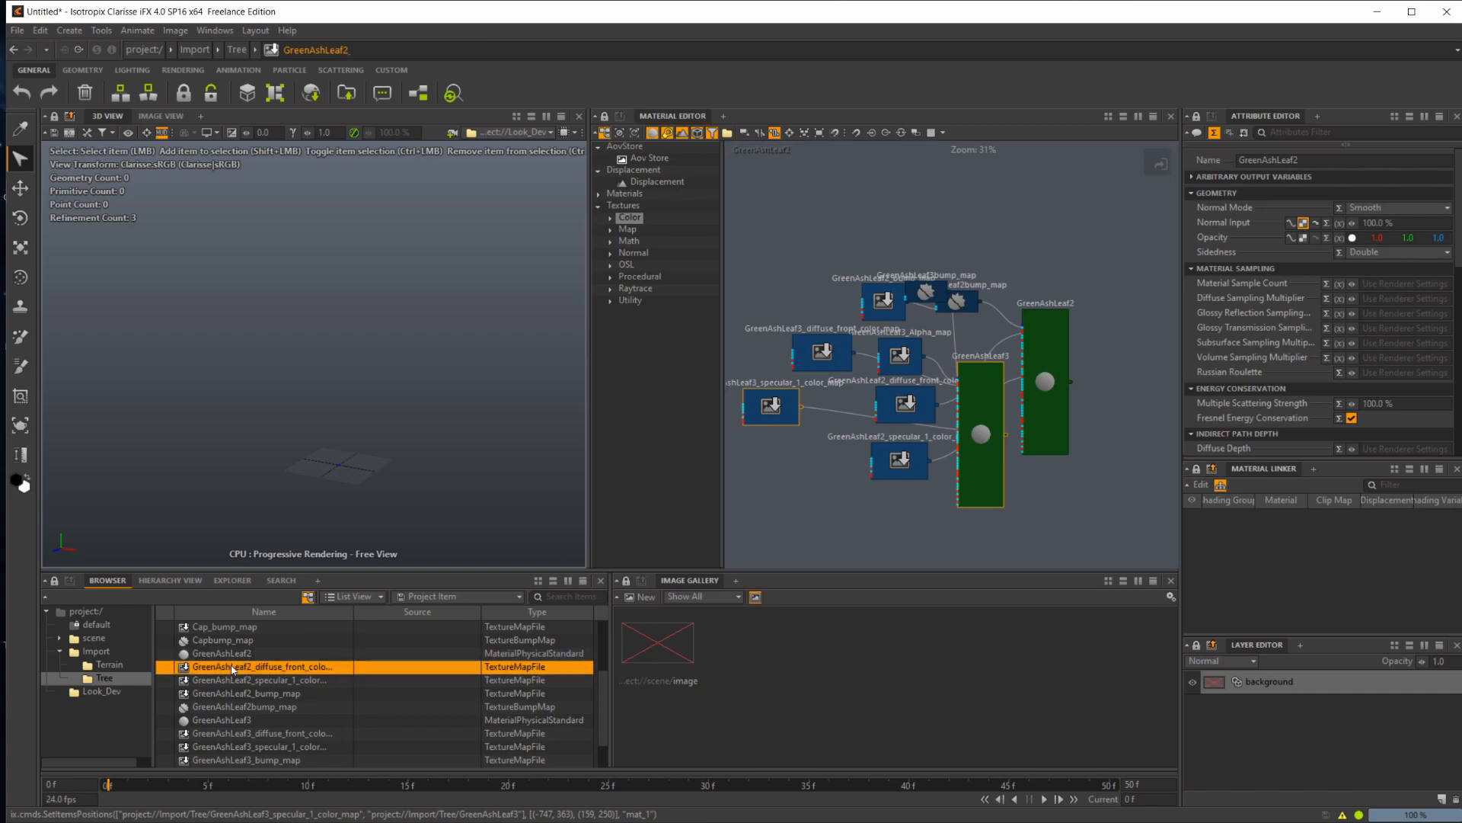
{"action": "left_click", "coordinate": [256, 656]}
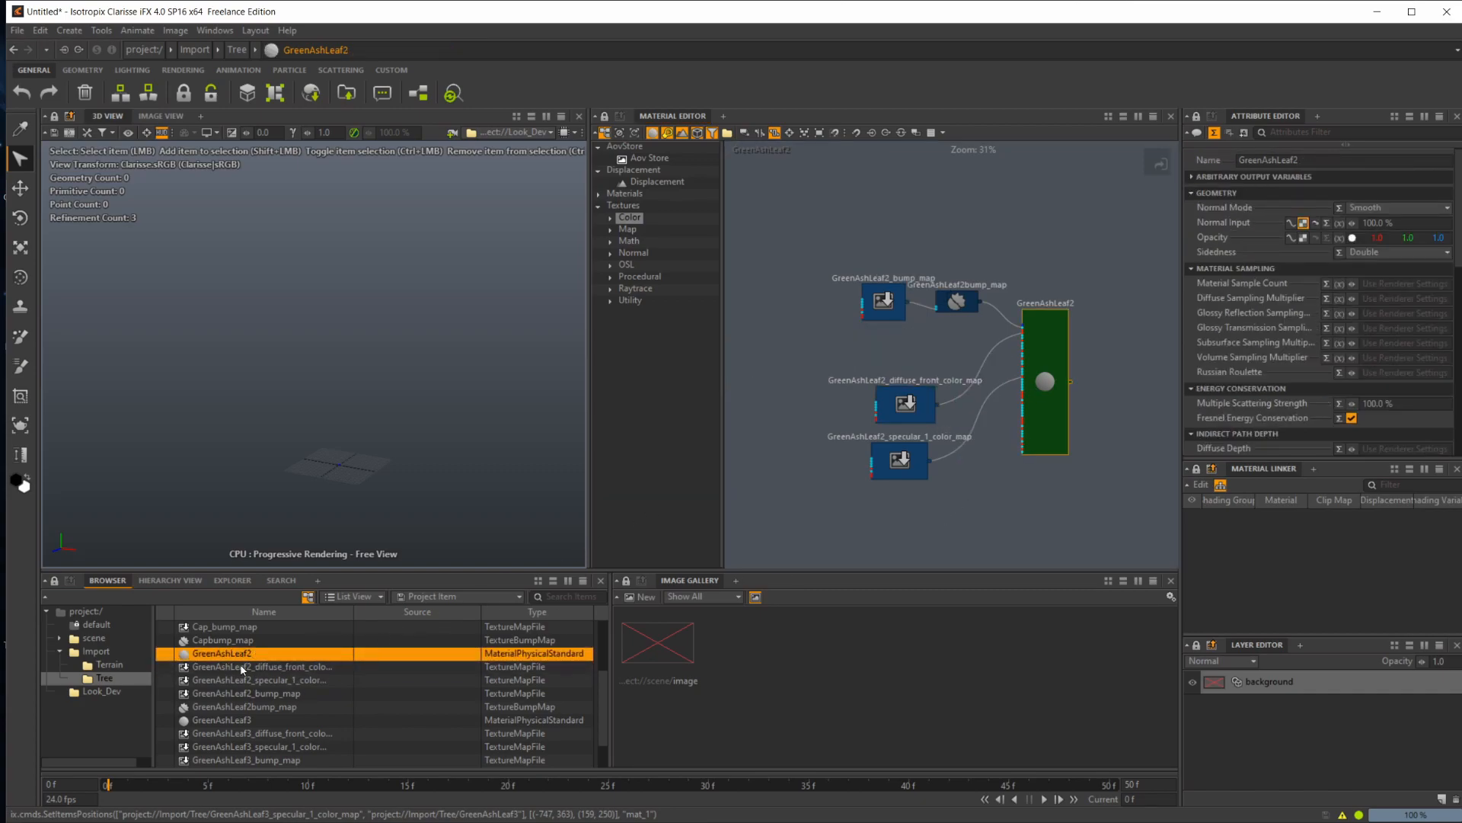